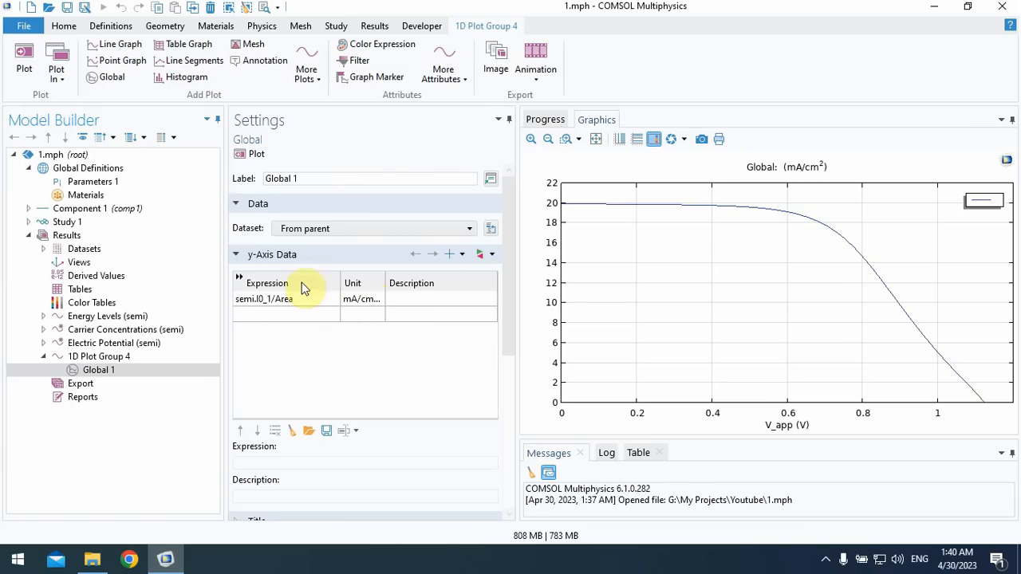
# - Examine the Semiconductor physics of Component 1, including its domain and boundary nodes
pyautogui.click(28, 209)
pyautogui.click(43, 262)
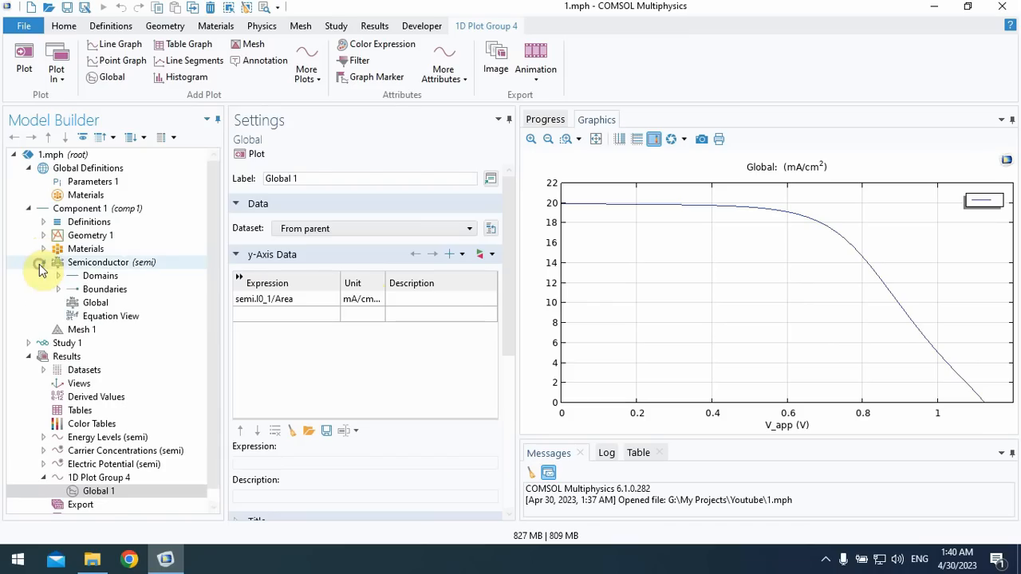
pyautogui.click(88, 263)
pyautogui.click(58, 276)
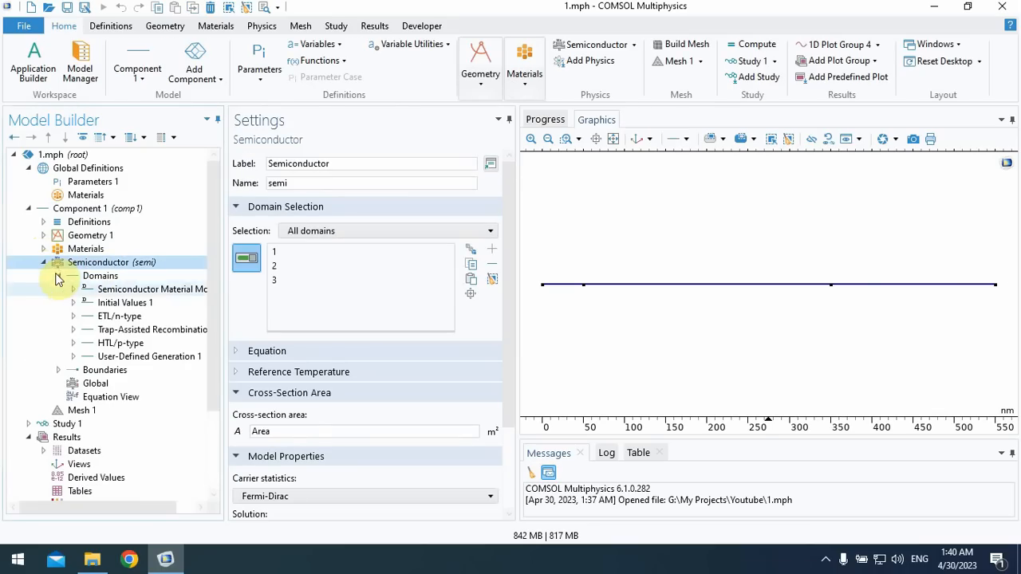
pyautogui.click(58, 370)
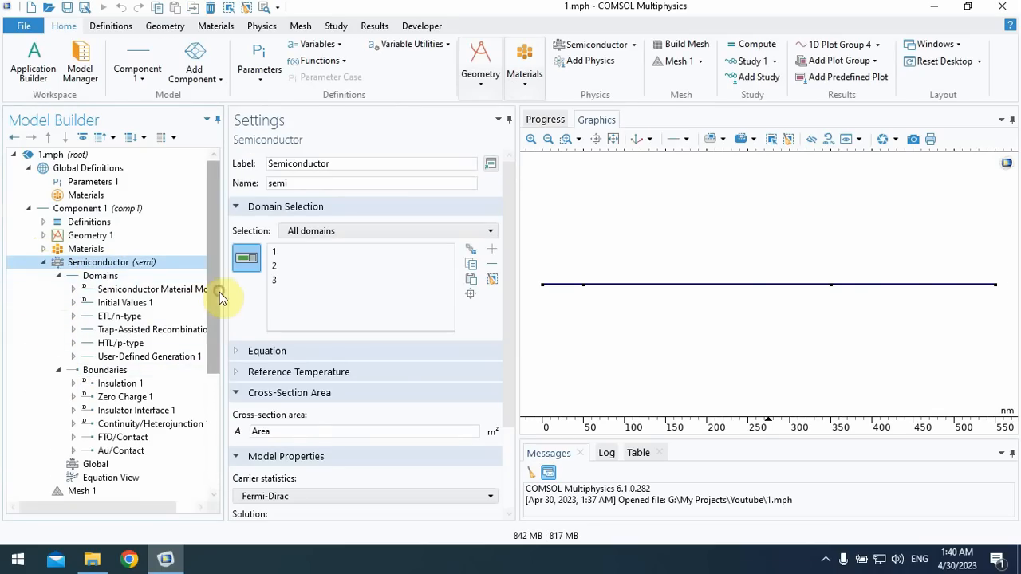
pyautogui.moveTo(214, 295); pyautogui.dragTo(215, 364)
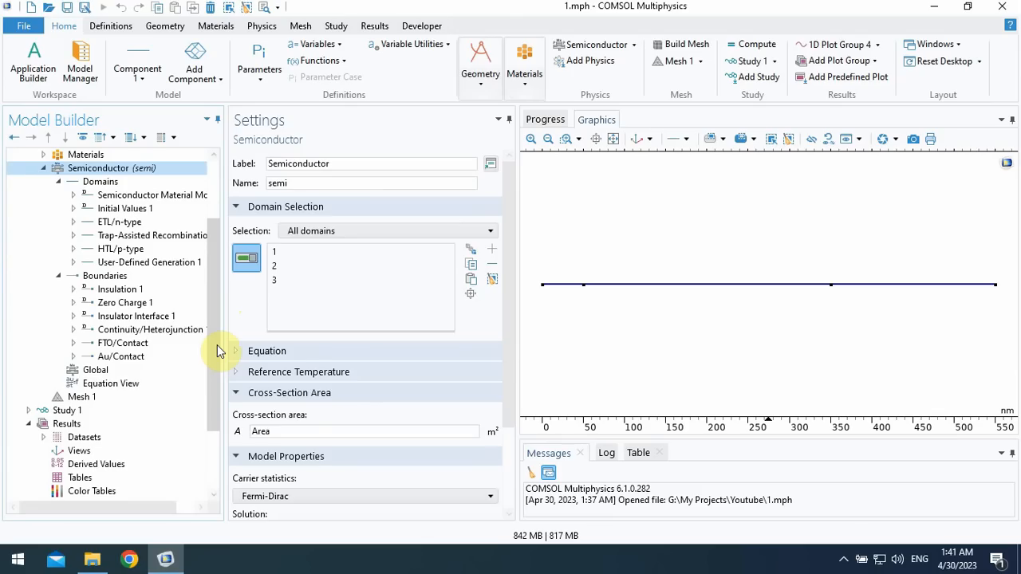
pyautogui.moveTo(217, 347); pyautogui.dragTo(217, 364)
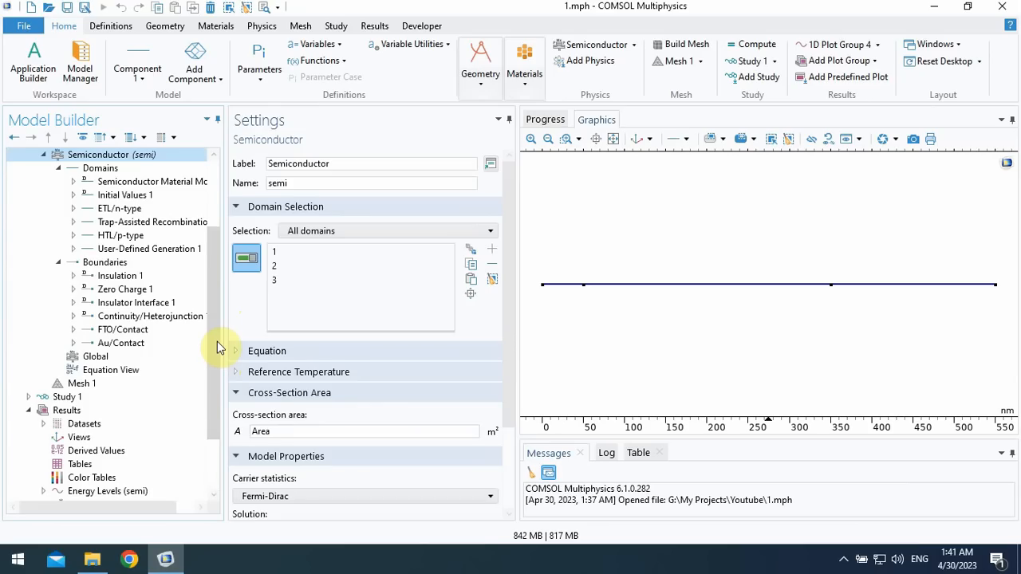
pyautogui.moveTo(217, 342); pyautogui.dragTo(217, 266)
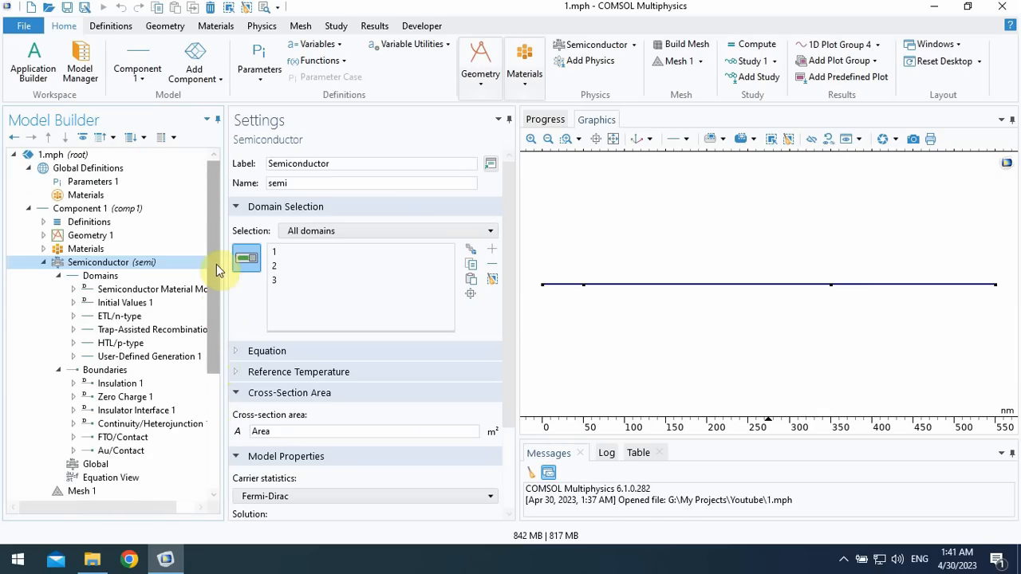
# - Add a 2D axisymmetric component to the model
pyautogui.click(219, 80)
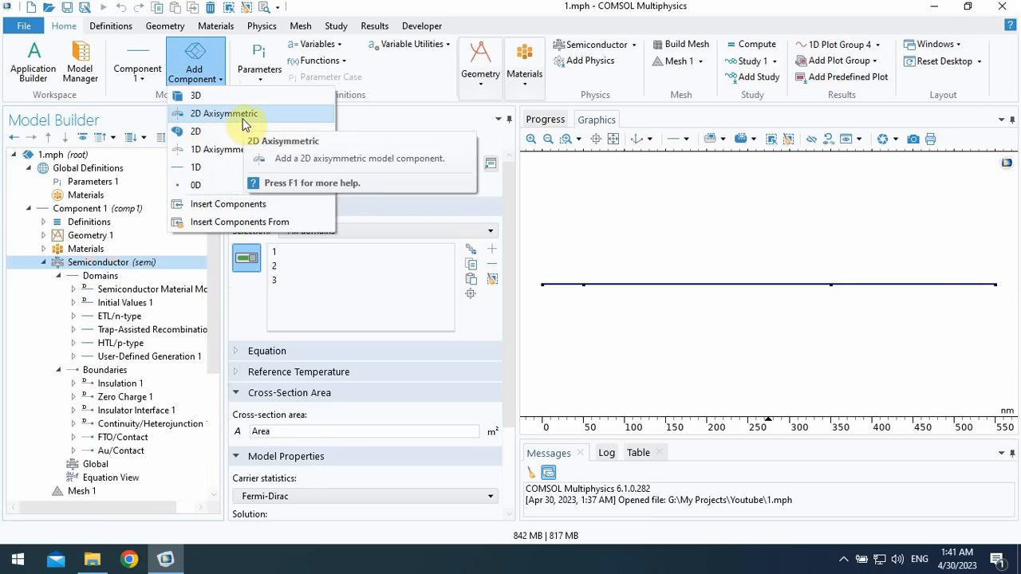
pyautogui.press('Escape')
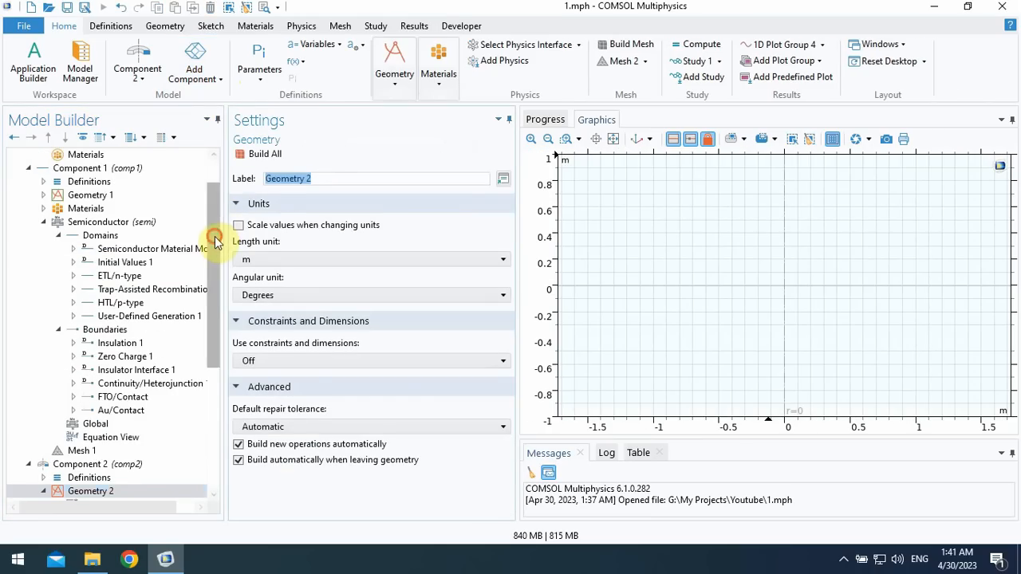
pyautogui.moveTo(214, 239); pyautogui.dragTo(214, 309)
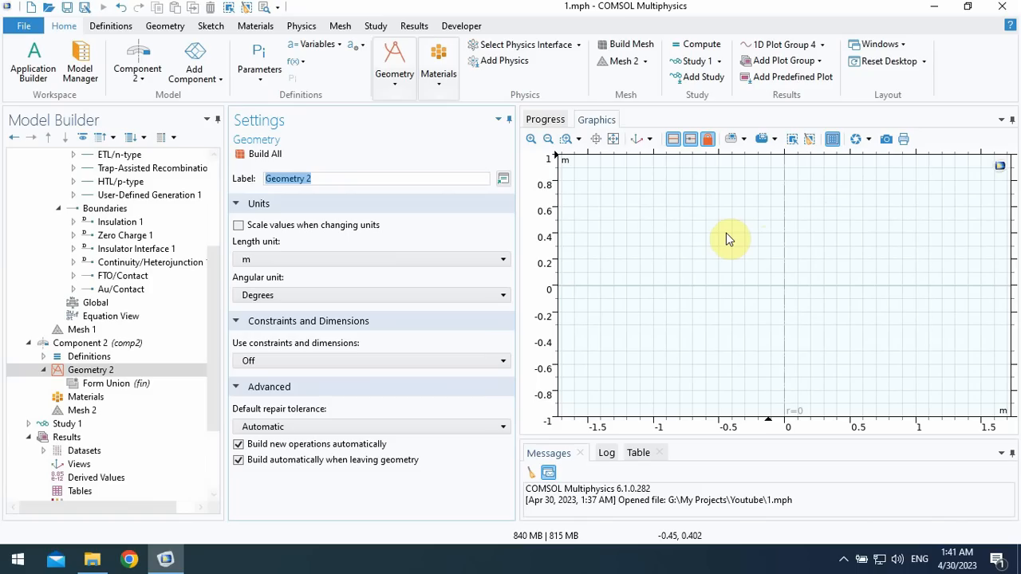
pyautogui.moveTo(213, 353); pyautogui.dragTo(212, 379)
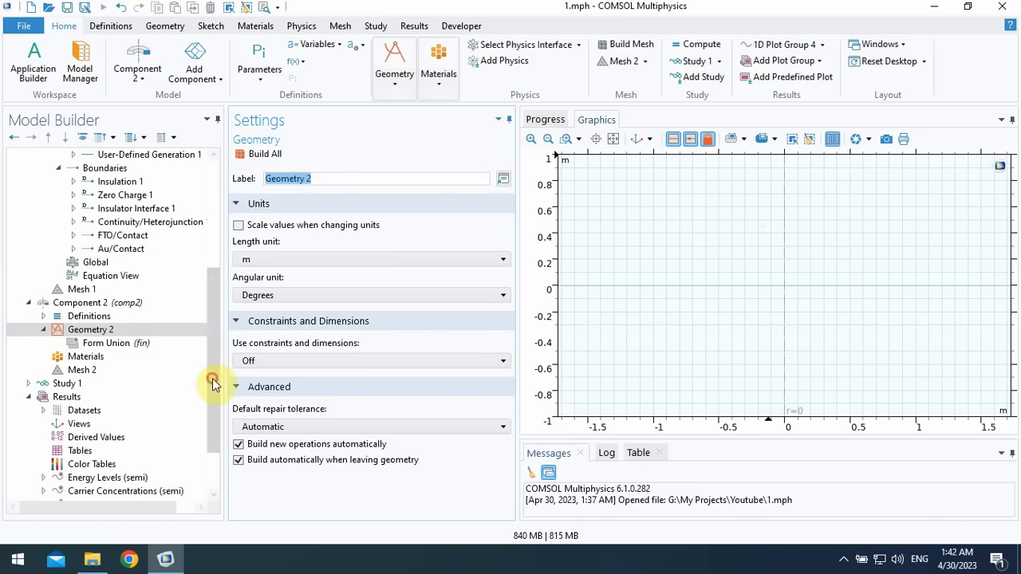
# - Add a rectangle to Geometry 2 of Component 2
pyautogui.click(89, 332)
pyautogui.moveTo(213, 330); pyautogui.dragTo(215, 339)
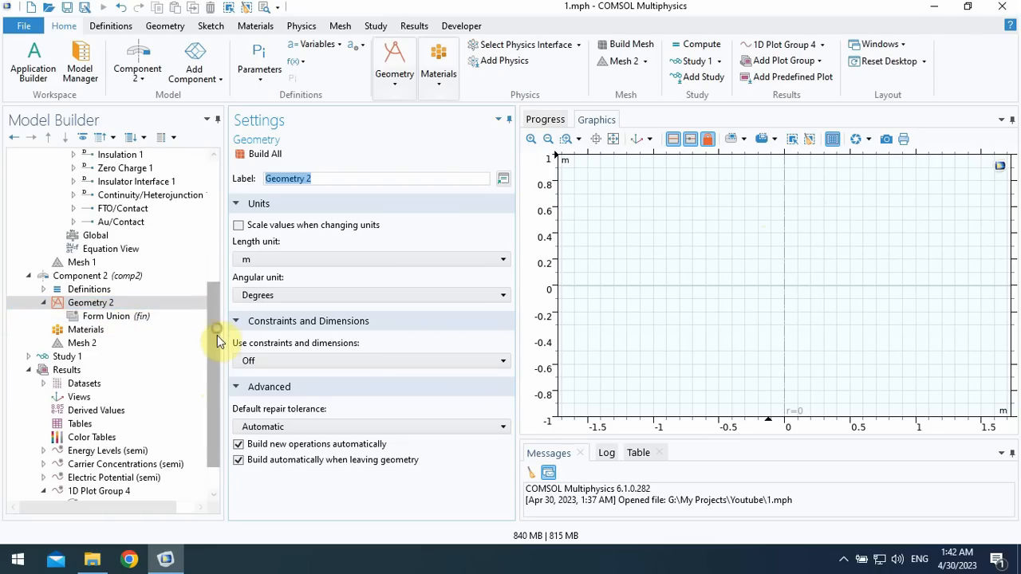
pyautogui.click(97, 306)
pyautogui.rightClick(98, 310)
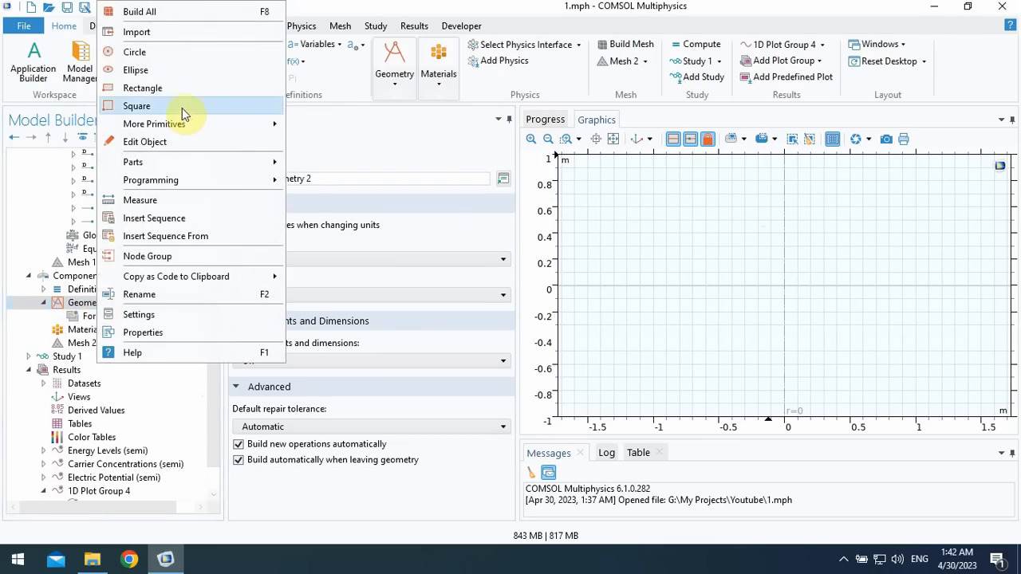
pyautogui.press('Escape')
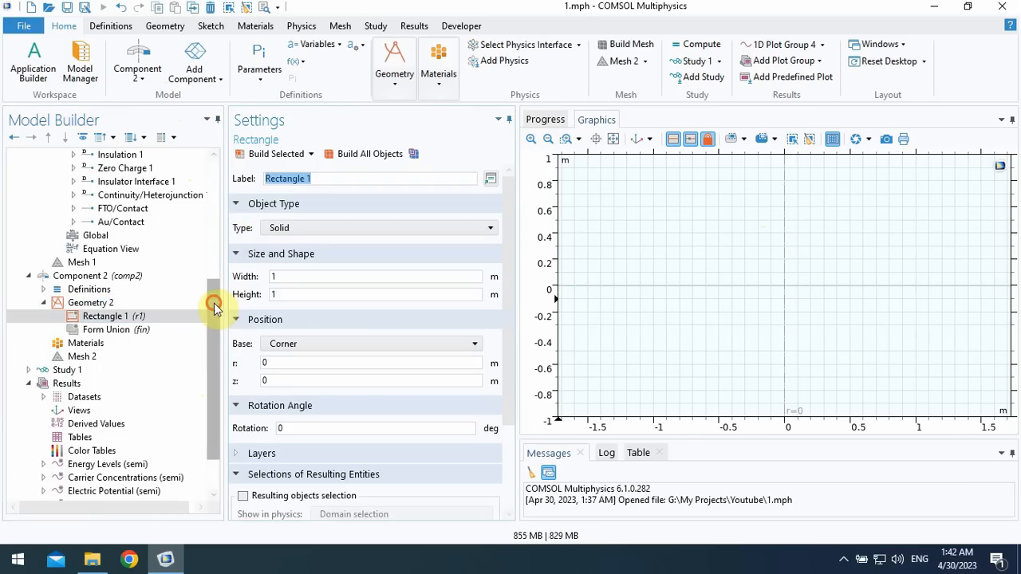
pyautogui.moveTo(212, 303); pyautogui.dragTo(221, 331)
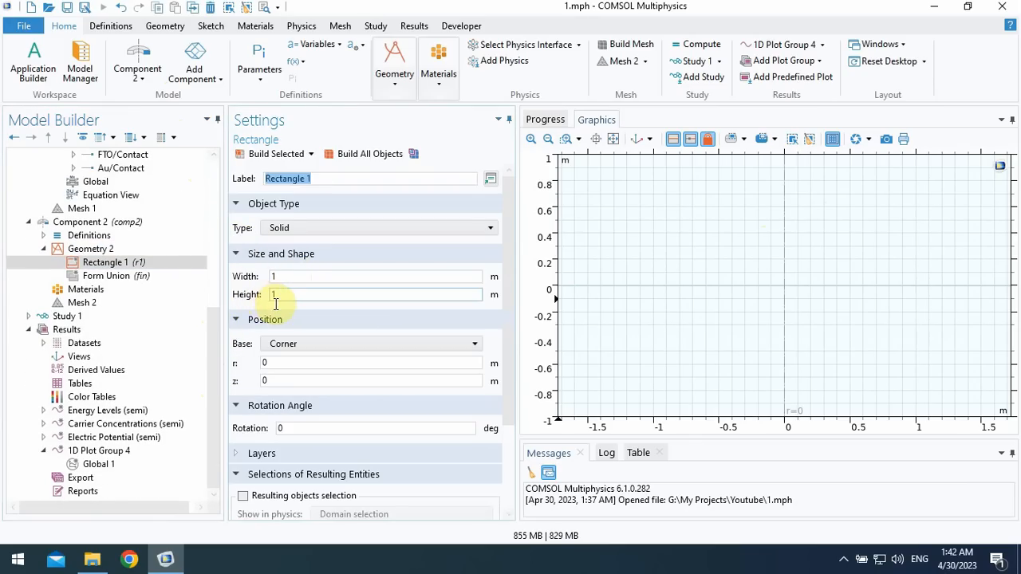
# - Review the coordinates of Interval 1 and Interval 2 in Geometry 1, building the geometry up to each one
pyautogui.moveTo(215, 342); pyautogui.dragTo(212, 179)
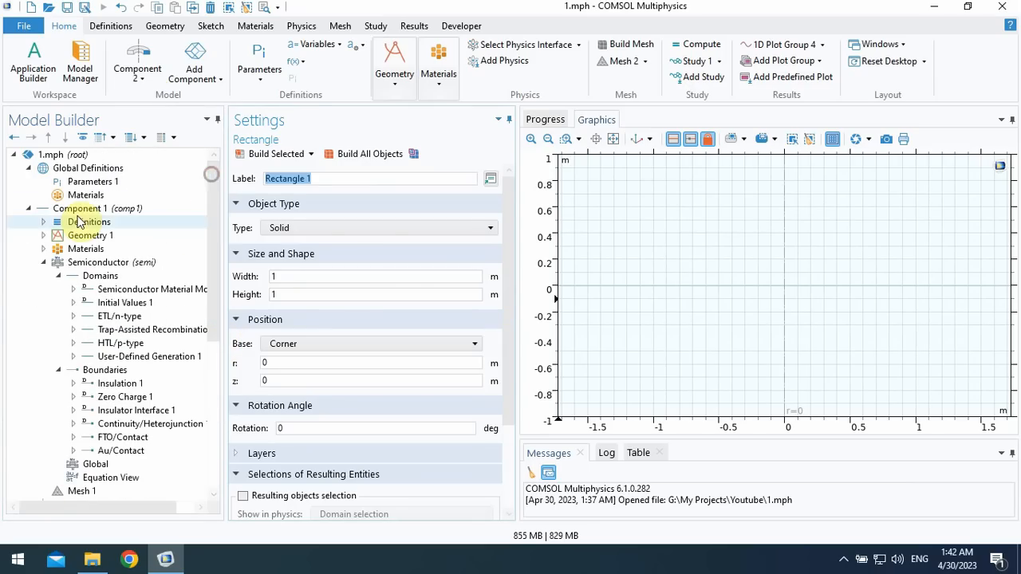
pyautogui.click(43, 222)
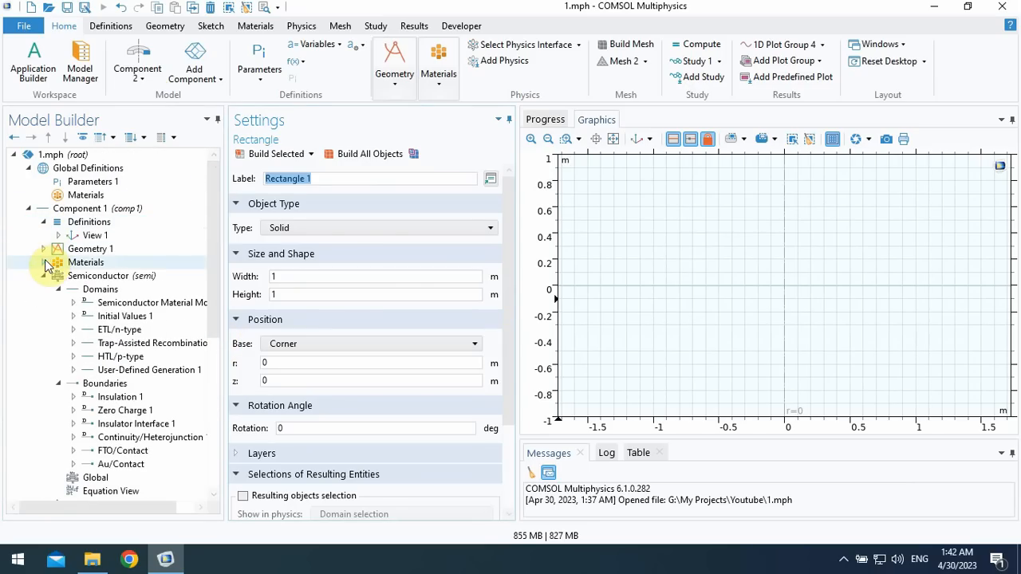
pyautogui.click(43, 249)
pyautogui.click(138, 262)
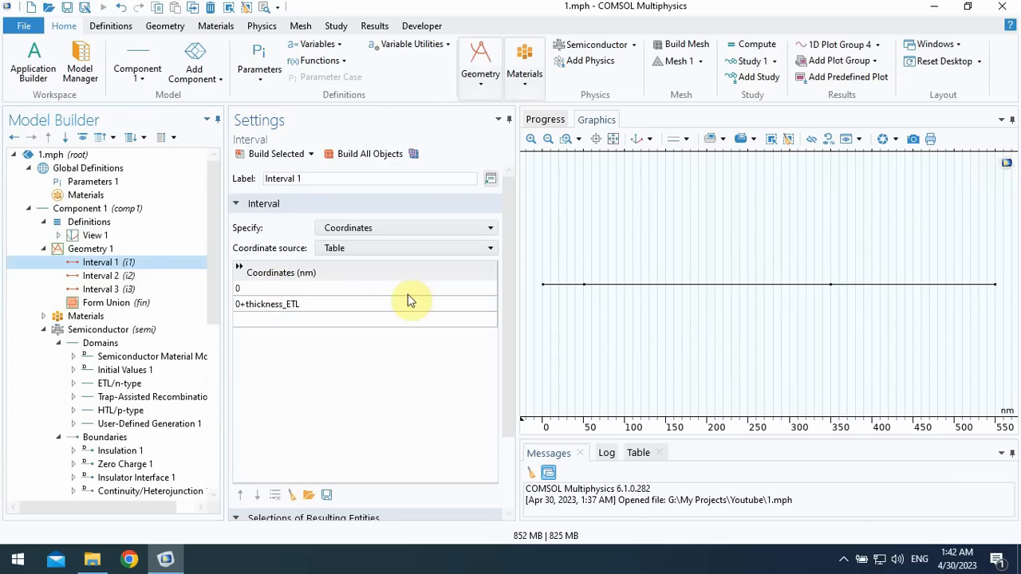
pyautogui.click(245, 154)
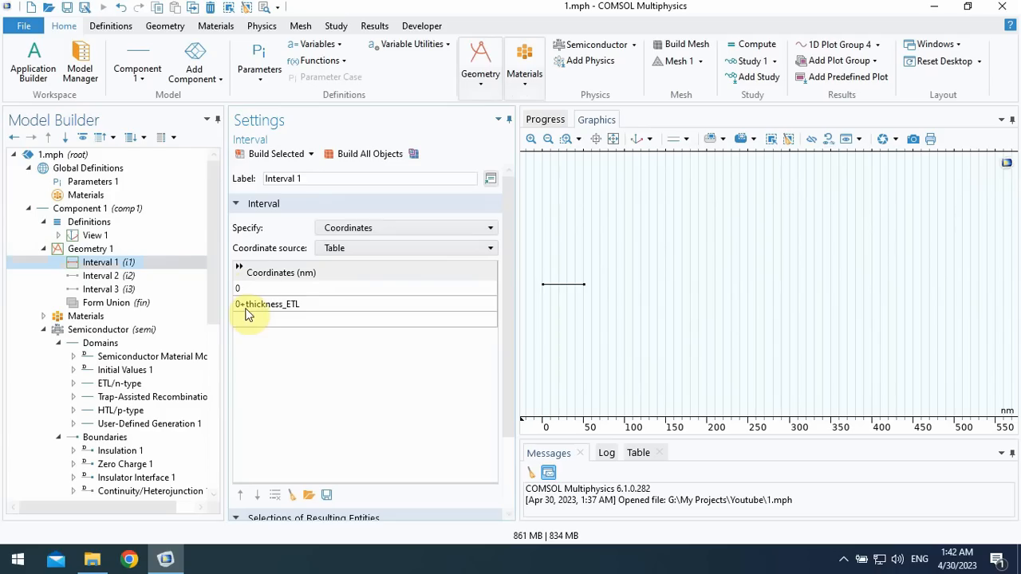
pyautogui.doubleClick(296, 310)
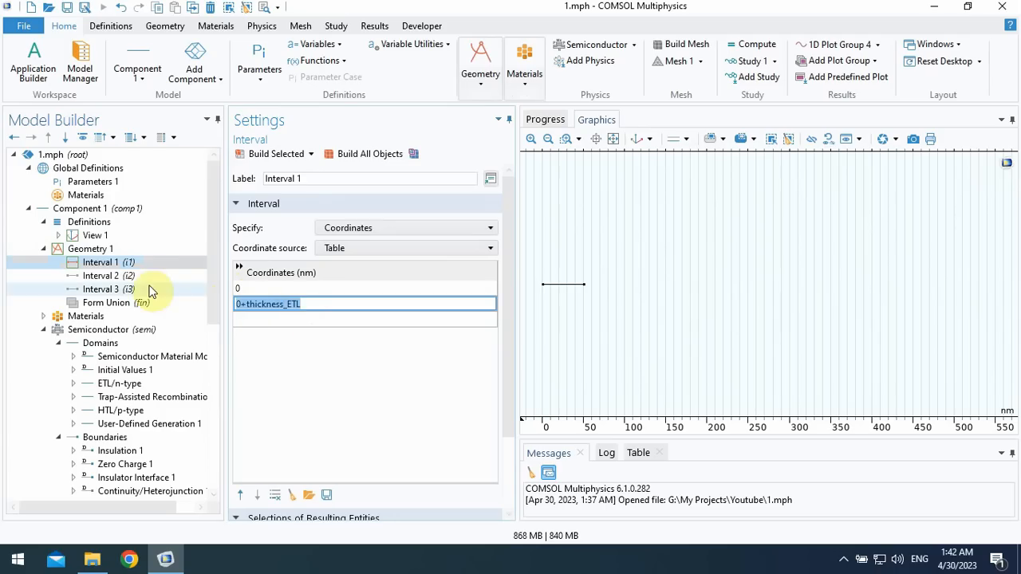
pyautogui.click(133, 279)
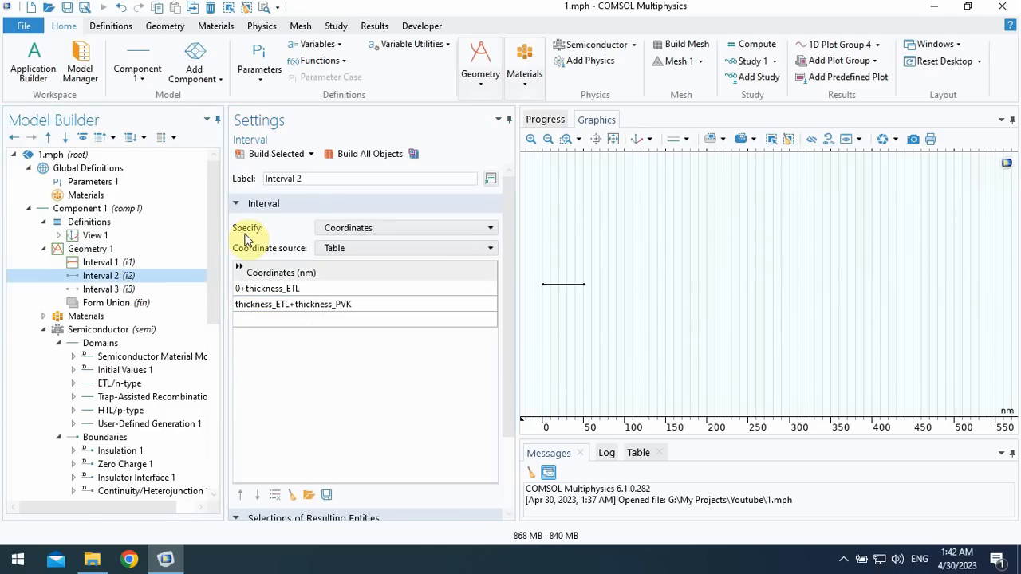
pyautogui.click(275, 153)
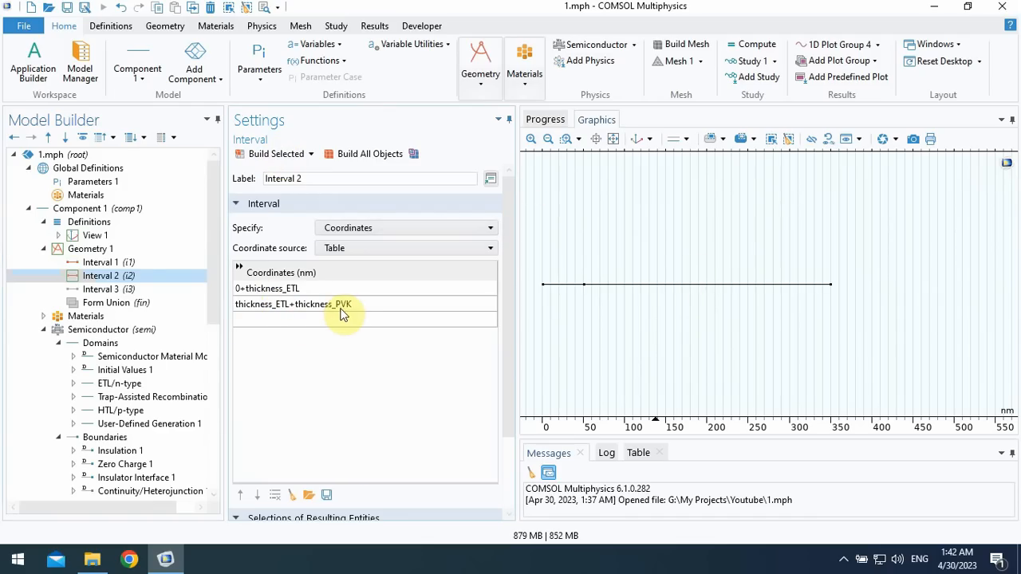
# - Copy thickness_ETL+thickness_PVK+thickness_HTL from Interval 3's end coordinate and use it as the height of Rectangle 1 in Geometry 2
pyautogui.click(135, 291)
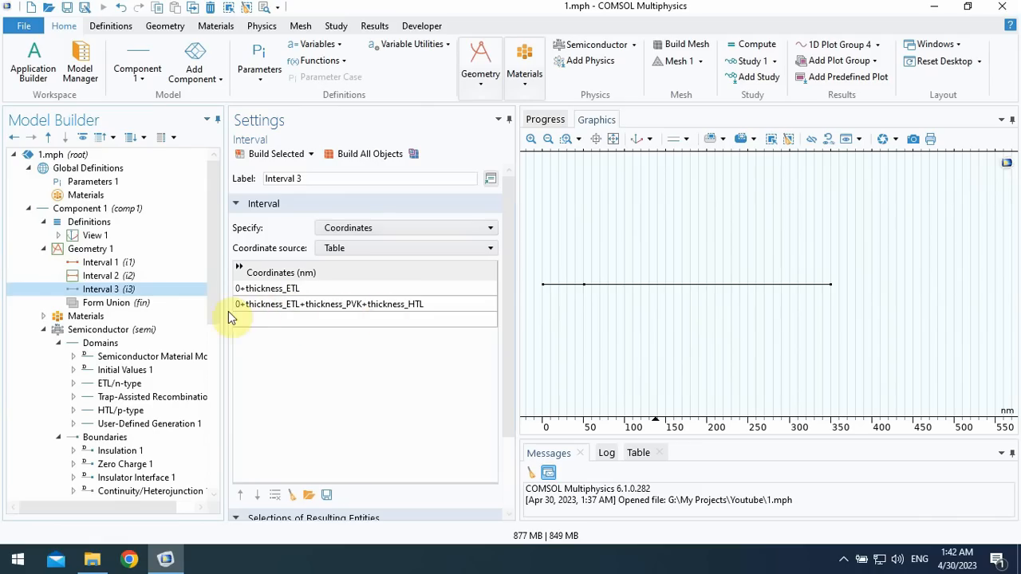
pyautogui.doubleClick(429, 307)
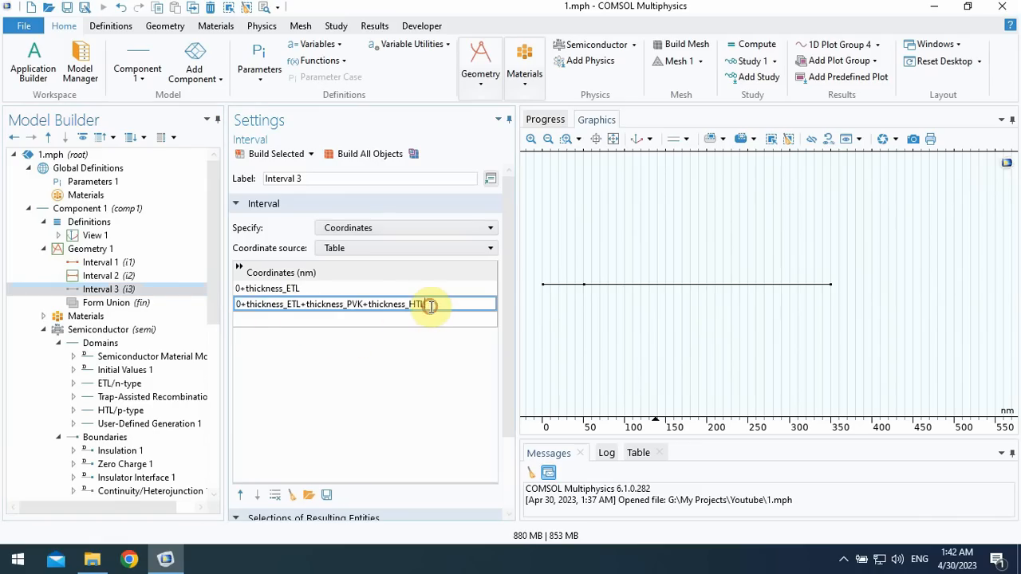
pyautogui.moveTo(429, 306); pyautogui.dragTo(248, 309)
pyautogui.hotkey('ctrl', 'c')
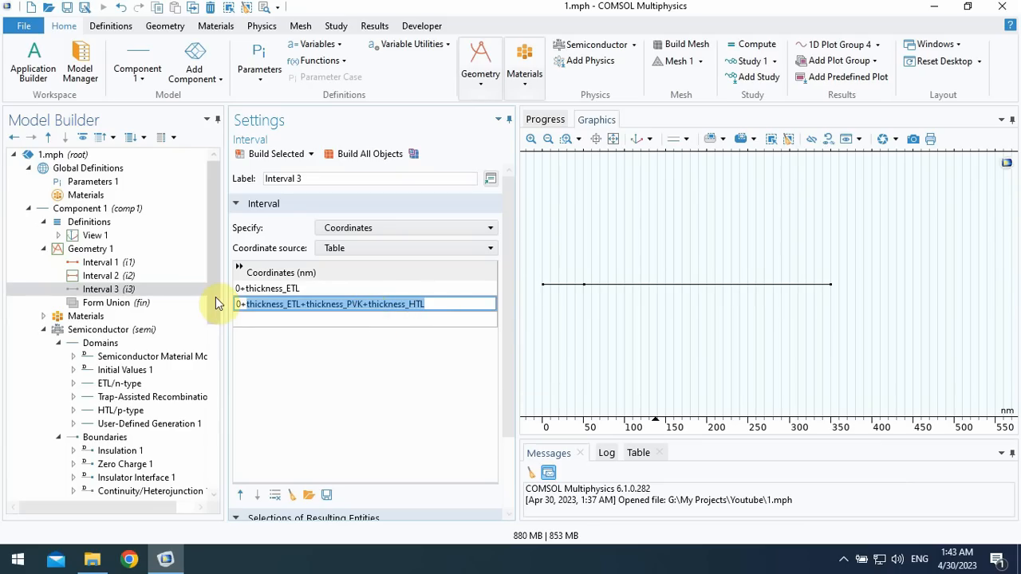
pyautogui.scroll(-1, 214, 315)
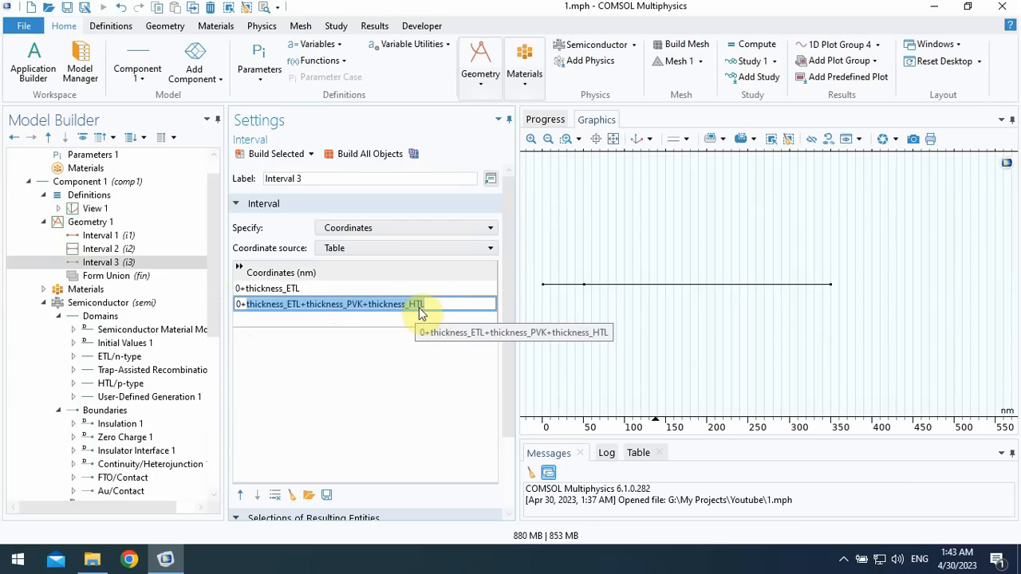
pyautogui.moveTo(212, 285); pyautogui.dragTo(213, 391)
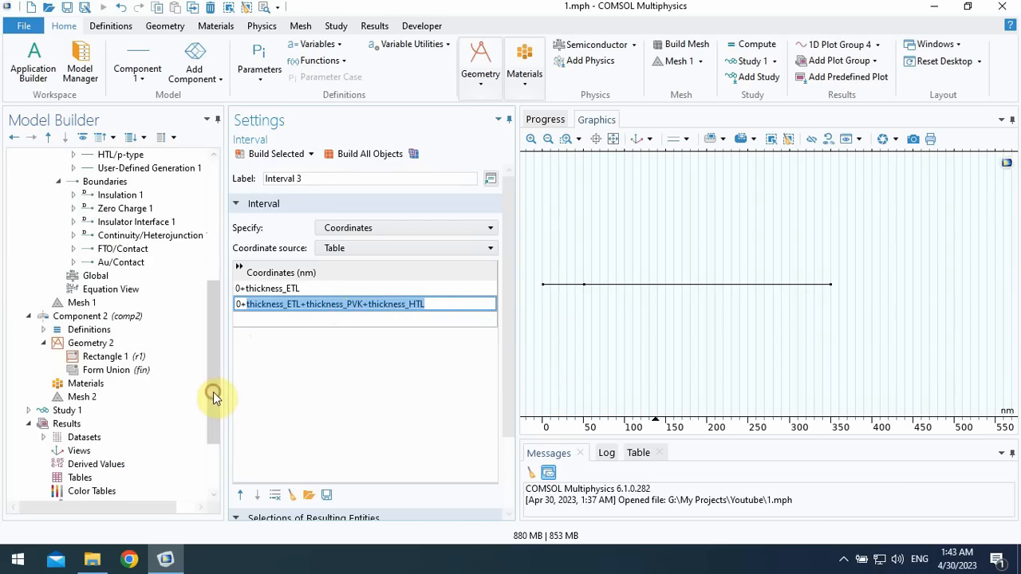
pyautogui.click(104, 357)
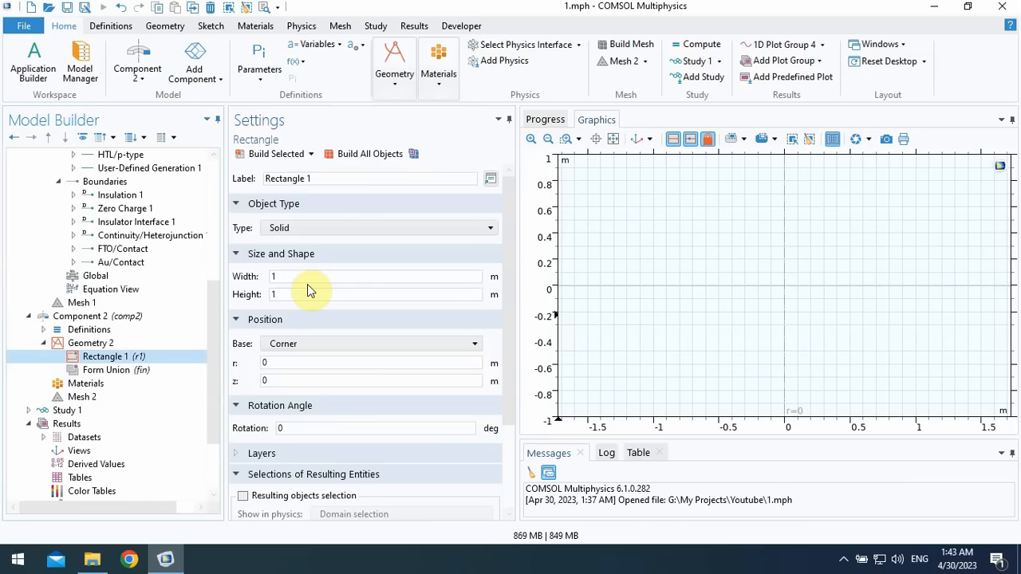
pyautogui.click(275, 276)
pyautogui.click(280, 294)
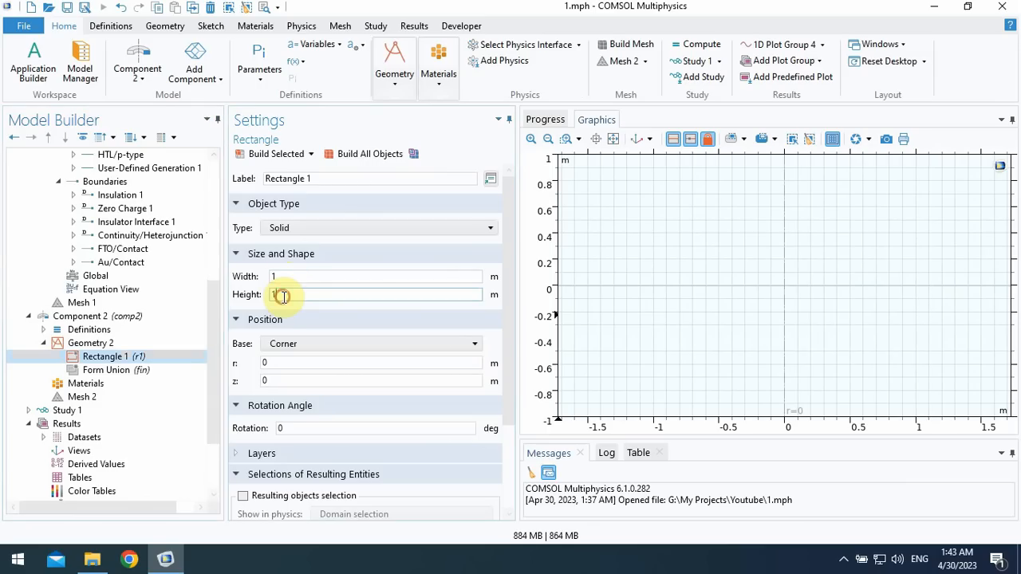
pyautogui.hotkey('ctrl', 'a')
pyautogui.hotkey('ctrl', 'v')
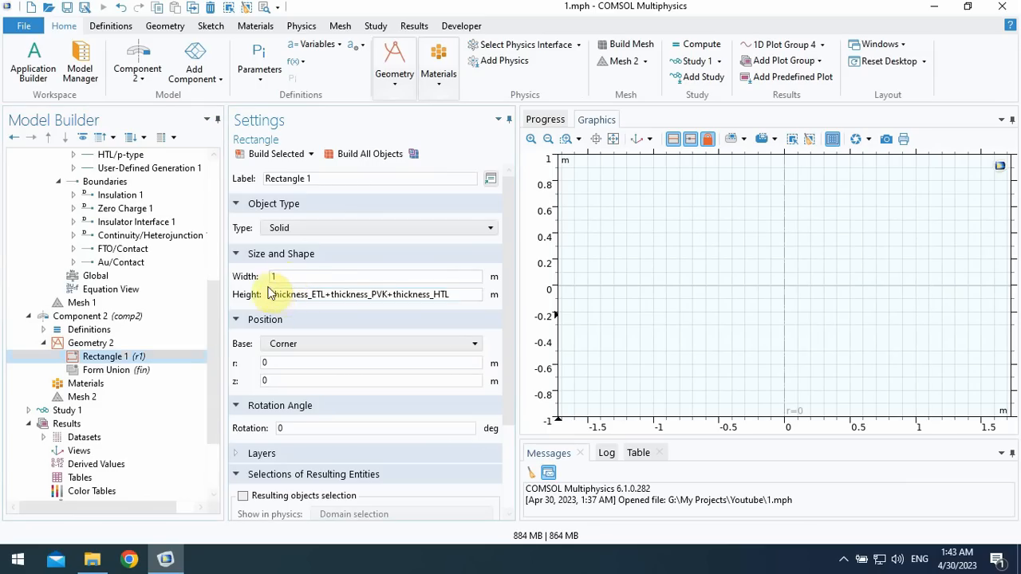
# - Set Rectangle 1's width to 200[nm] and build all objects
pyautogui.moveTo(283, 276); pyautogui.dragTo(266, 279)
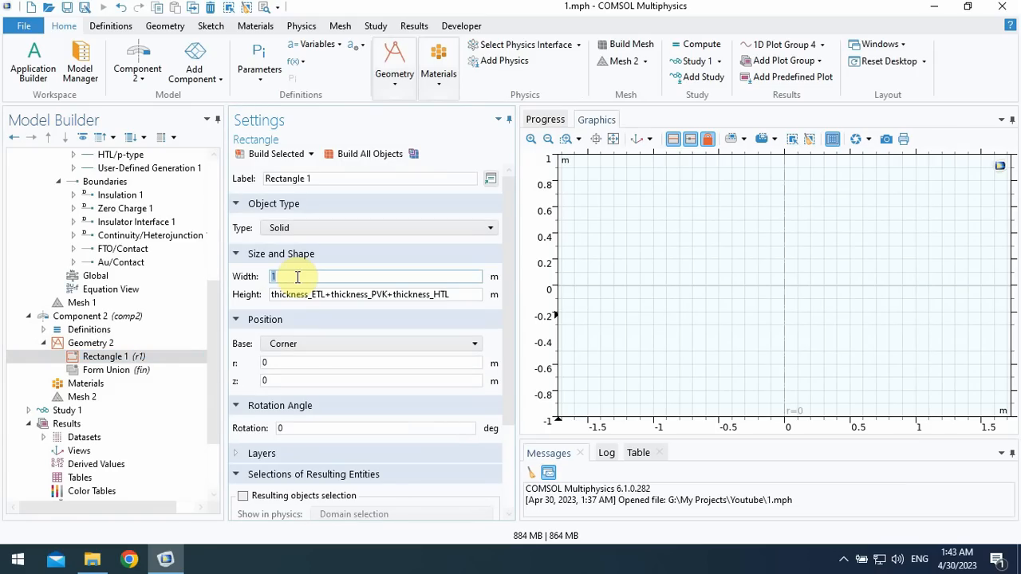
pyautogui.write('1')
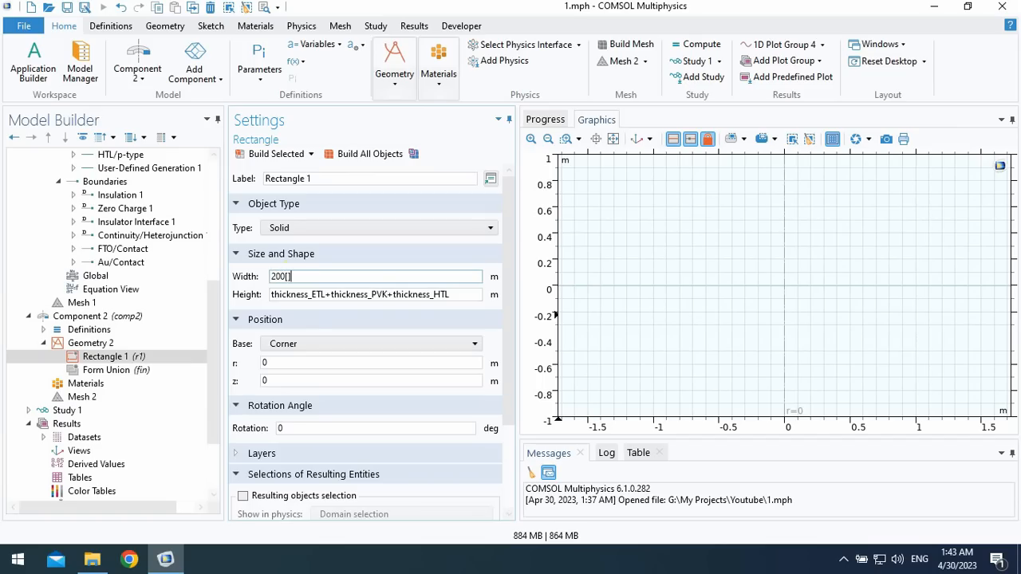
pyautogui.click(365, 164)
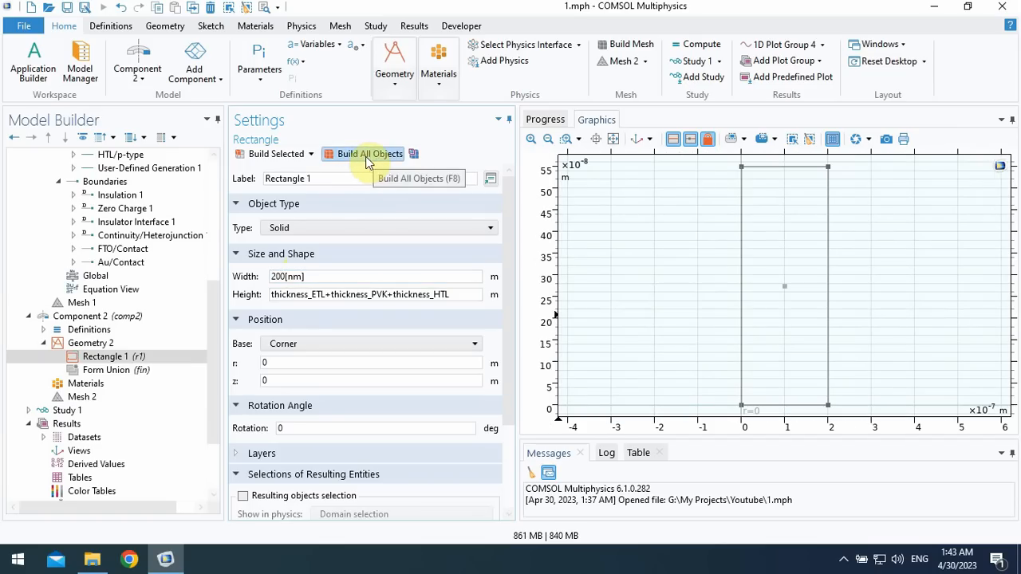
# - Set the thickness of Rectangle 1's Layer 1 to thickness_ETL, copied from the height expression, and build the rectangle
pyautogui.moveTo(506, 243); pyautogui.dragTo(510, 333)
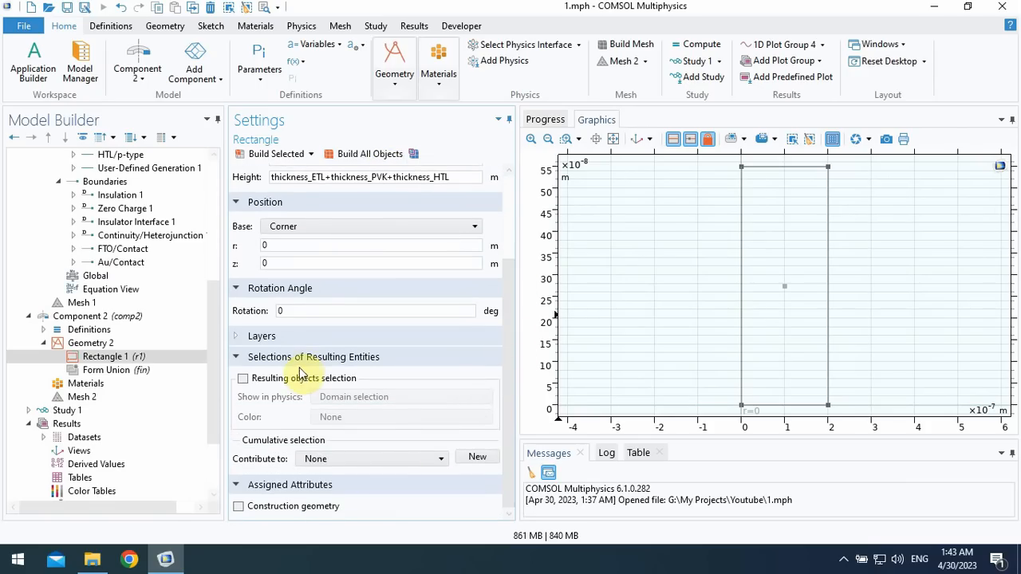
pyautogui.click(259, 339)
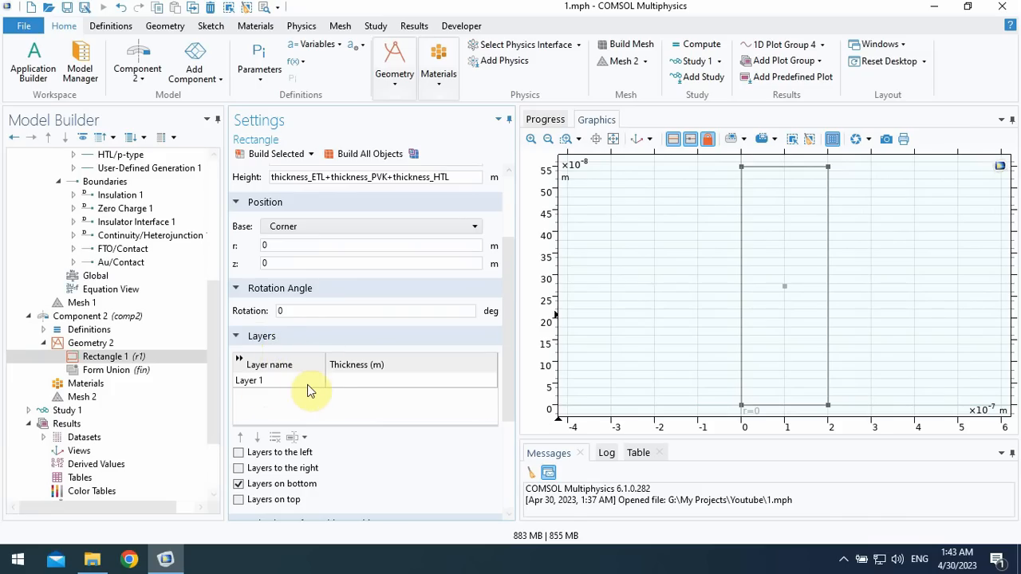
pyautogui.moveTo(510, 370); pyautogui.dragTo(511, 338)
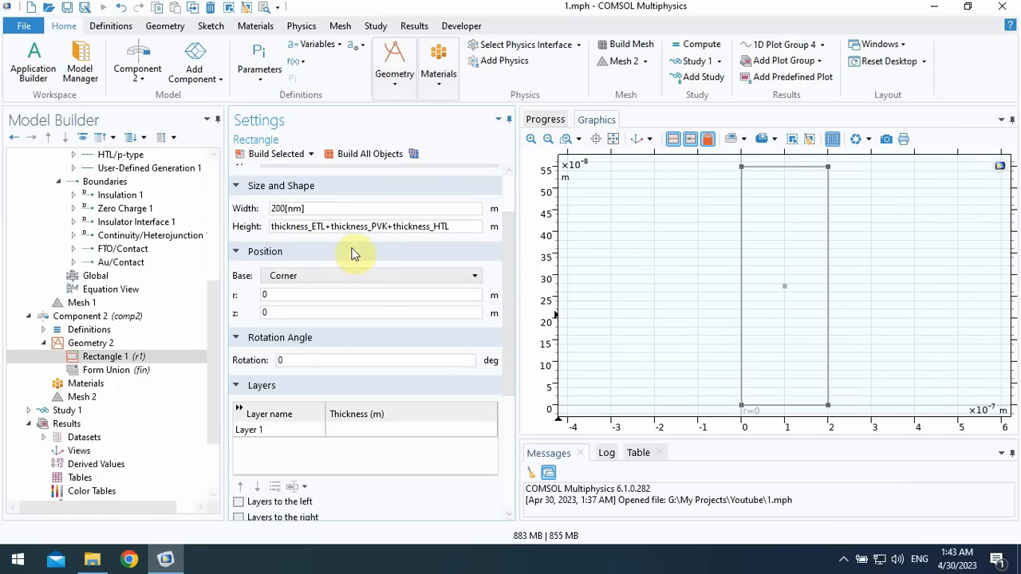
pyautogui.moveTo(325, 228); pyautogui.dragTo(299, 229)
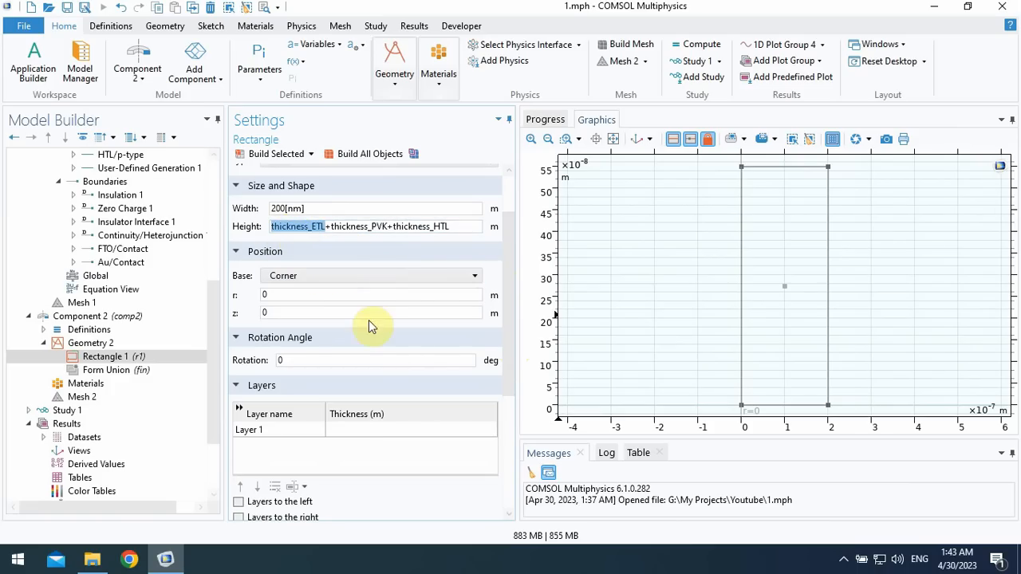
pyautogui.click(351, 432)
pyautogui.write('thickness_ETL')
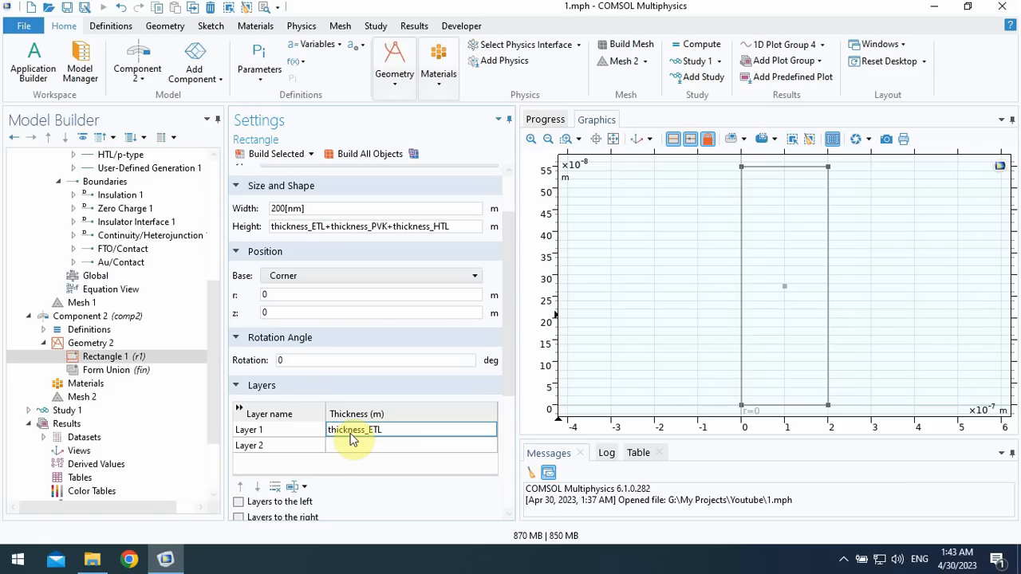
pyautogui.click(271, 154)
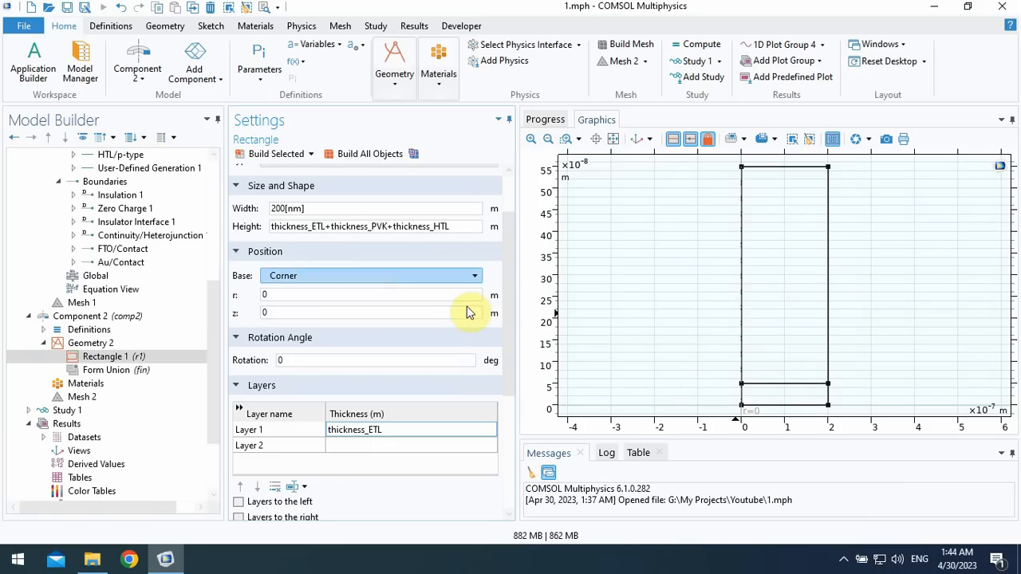
# - Add Layer 2 to Rectangle 1 with thickness_PVK, copied from the height expression, and rebuild the rectangle
pyautogui.moveTo(332, 227); pyautogui.dragTo(376, 227)
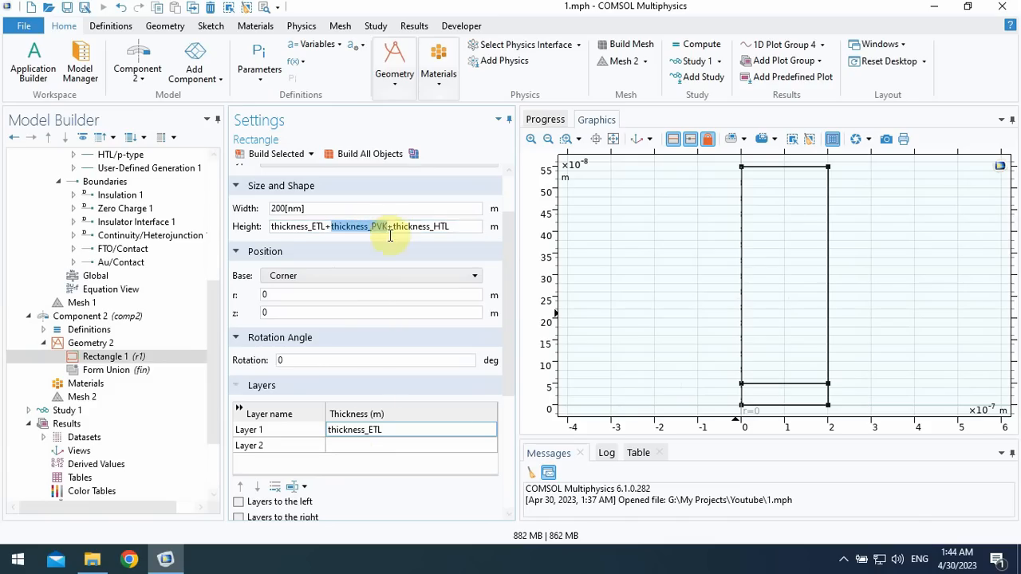
pyautogui.click(348, 447)
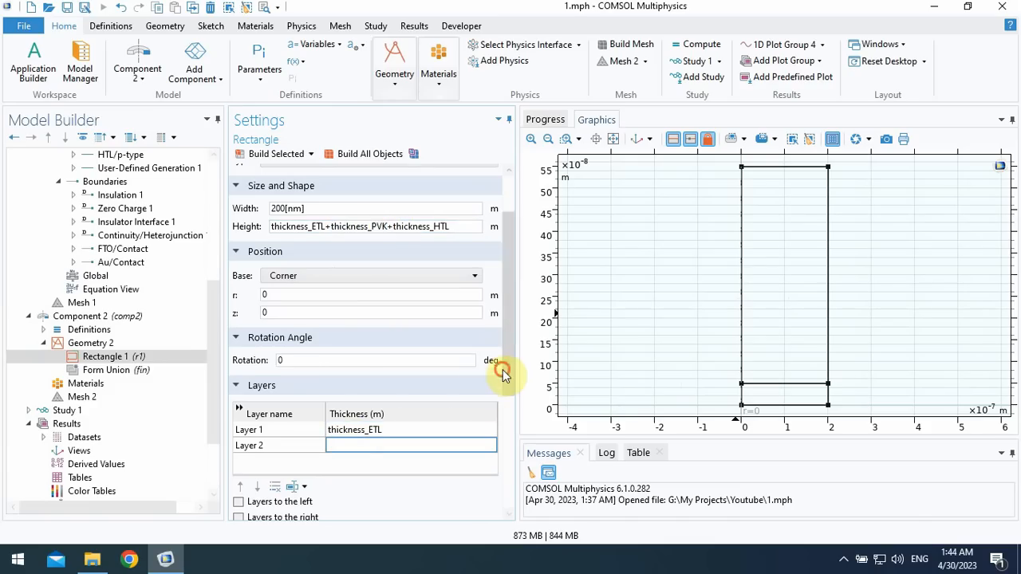
pyautogui.scroll(-2, 505, 383)
pyautogui.write('thickness_PVK')
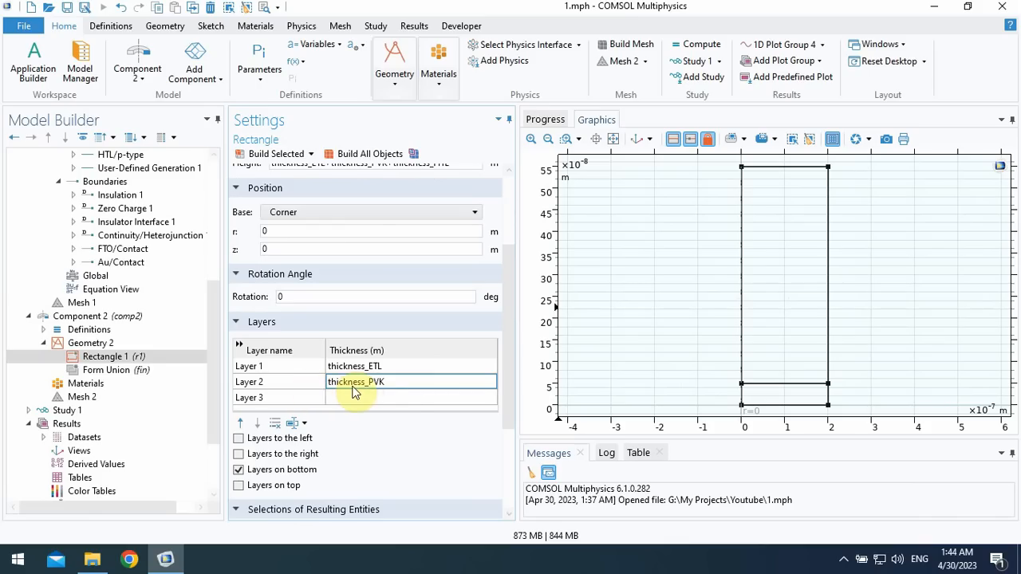
pyautogui.click(285, 158)
# - Check Rectangle 1's height expression against its layer thicknesses and build all of Geometry 2 with Form Union
pyautogui.click(511, 286)
pyautogui.moveTo(510, 282); pyautogui.dragTo(511, 272)
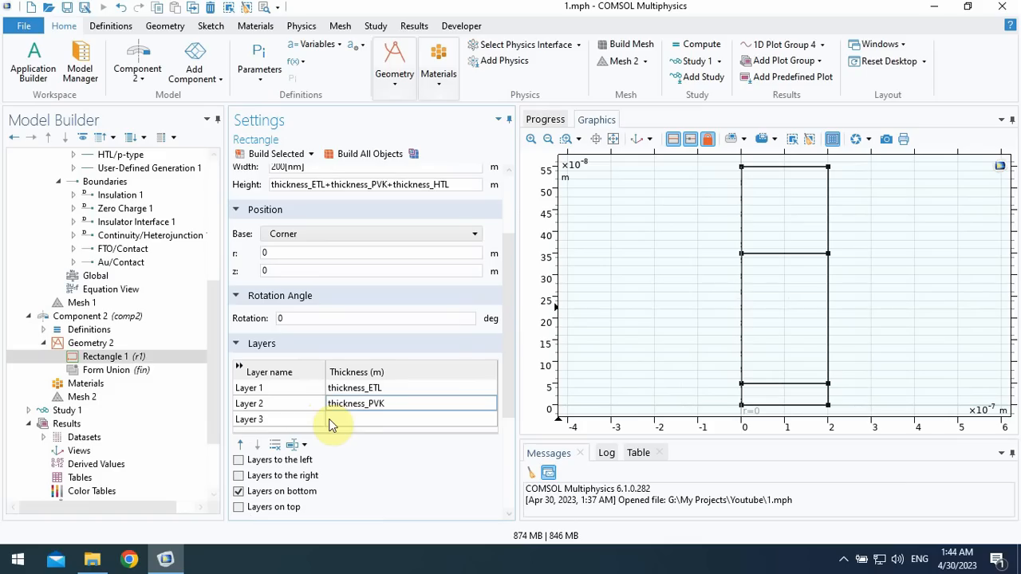
pyautogui.moveTo(503, 341); pyautogui.dragTo(507, 312)
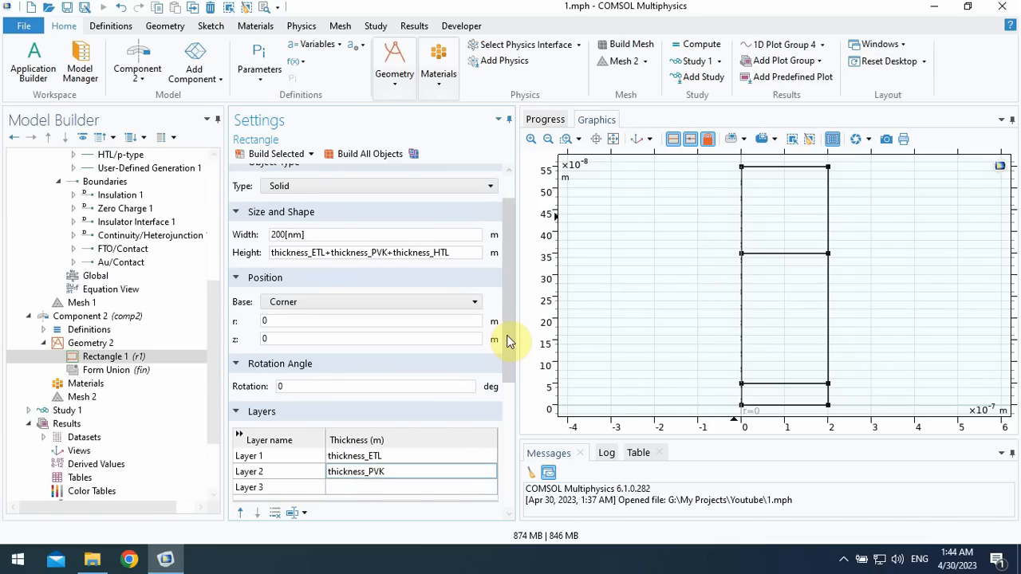
pyautogui.moveTo(507, 338); pyautogui.dragTo(507, 346)
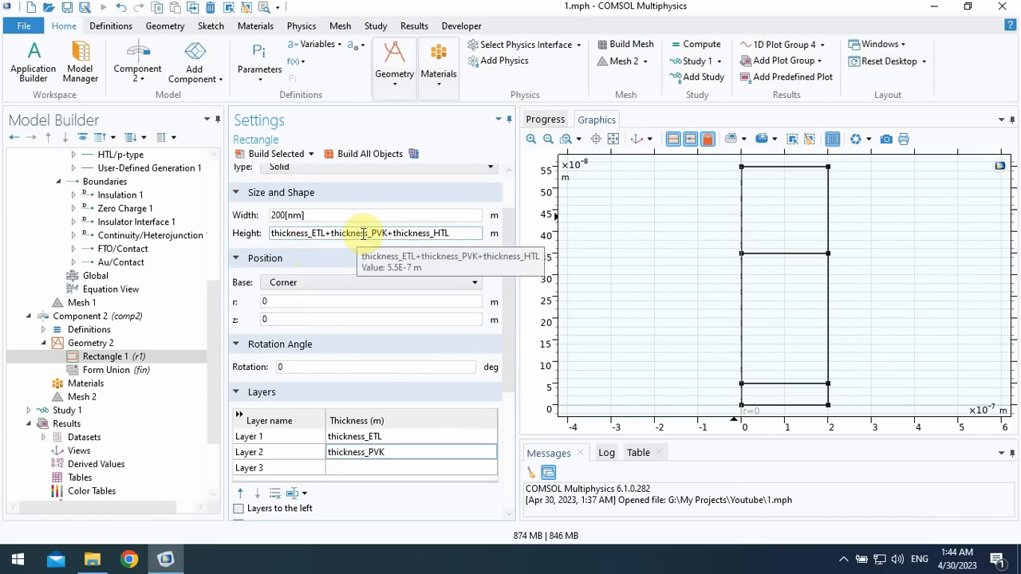
pyautogui.moveTo(446, 235); pyautogui.dragTo(297, 241)
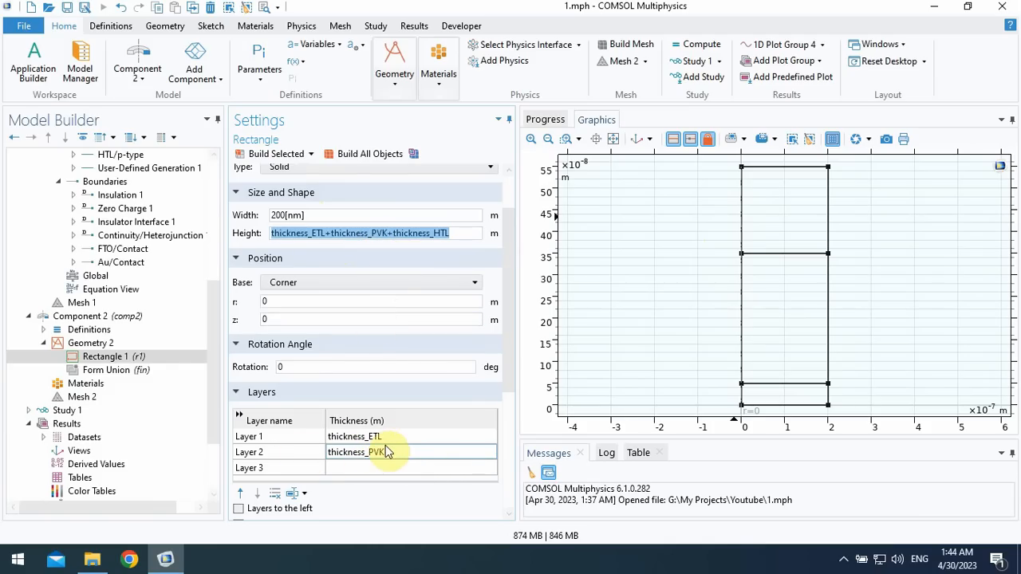
pyautogui.moveTo(509, 359); pyautogui.dragTo(472, 246)
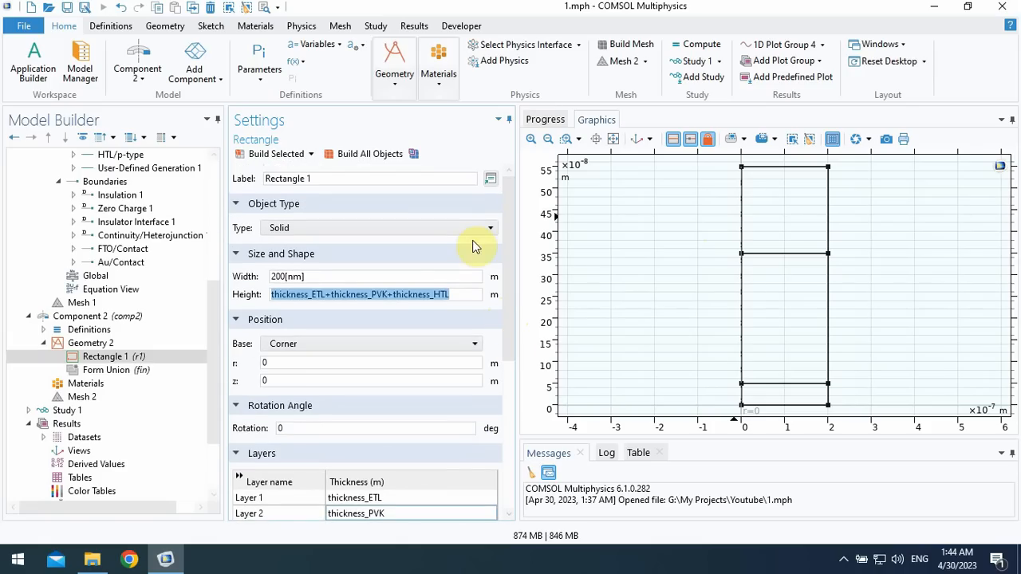
pyautogui.click(120, 371)
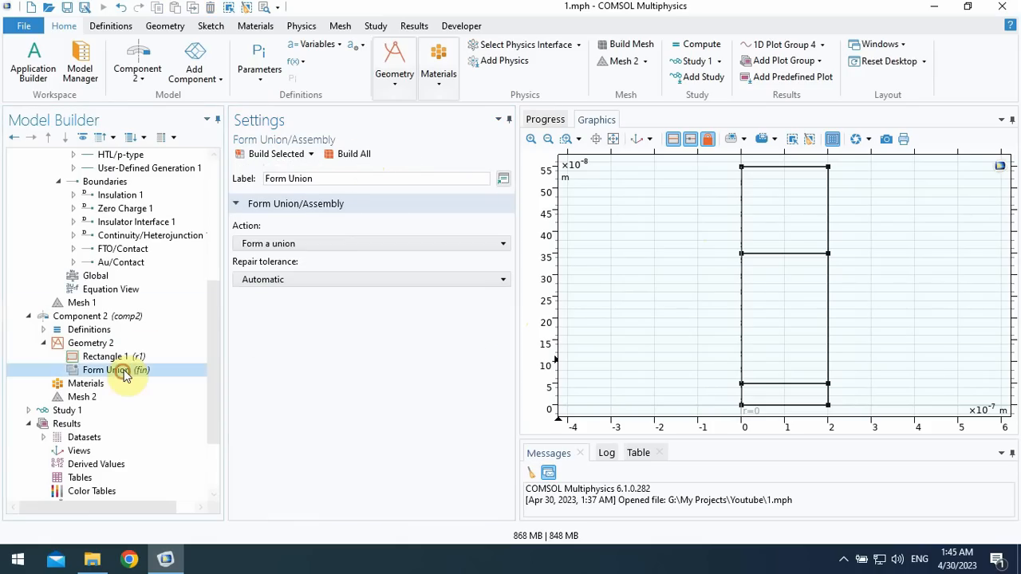
pyautogui.click(348, 156)
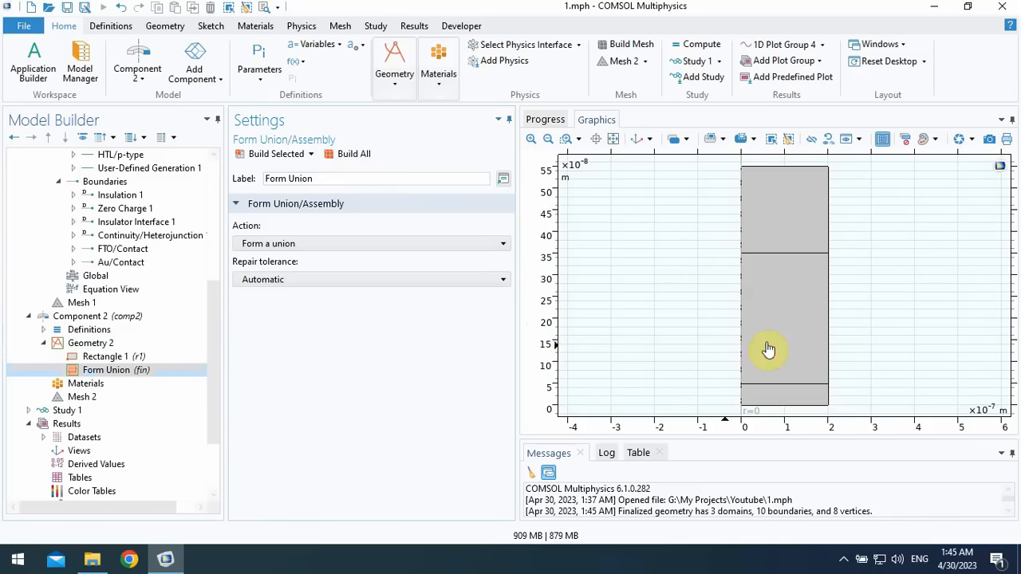
# - Copy the Semiconductor interface from Component 1 and paste it into Component 2, accepting the paste message
pyautogui.moveTo(217, 338); pyautogui.dragTo(215, 271)
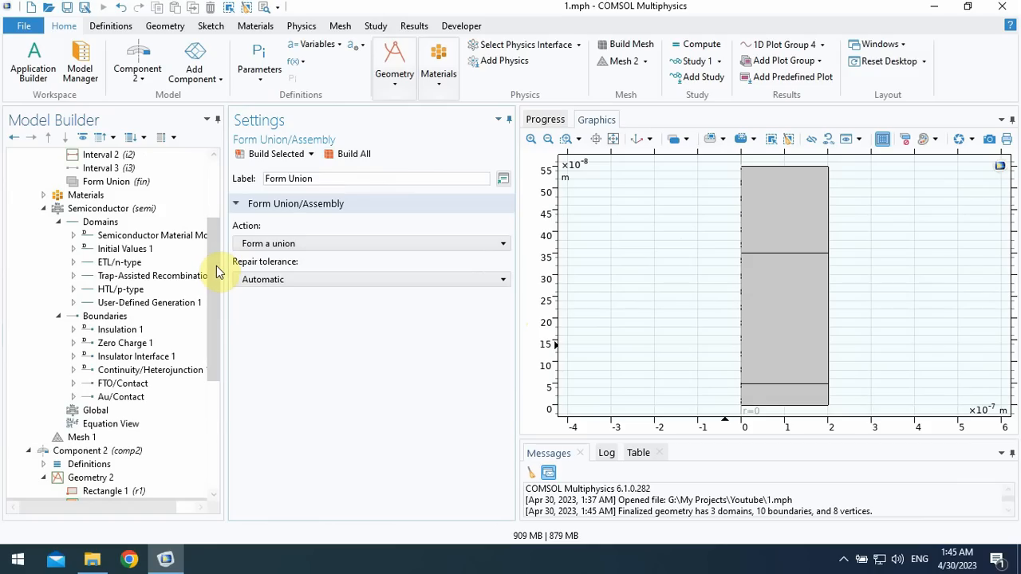
pyautogui.scroll(1, 218, 270)
pyautogui.click(105, 249)
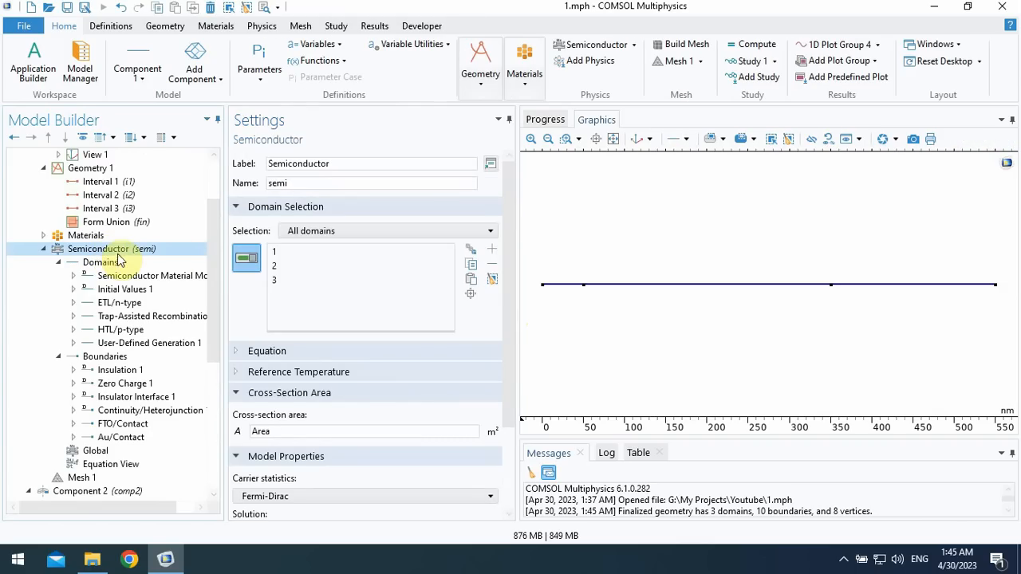
pyautogui.rightClick(124, 254)
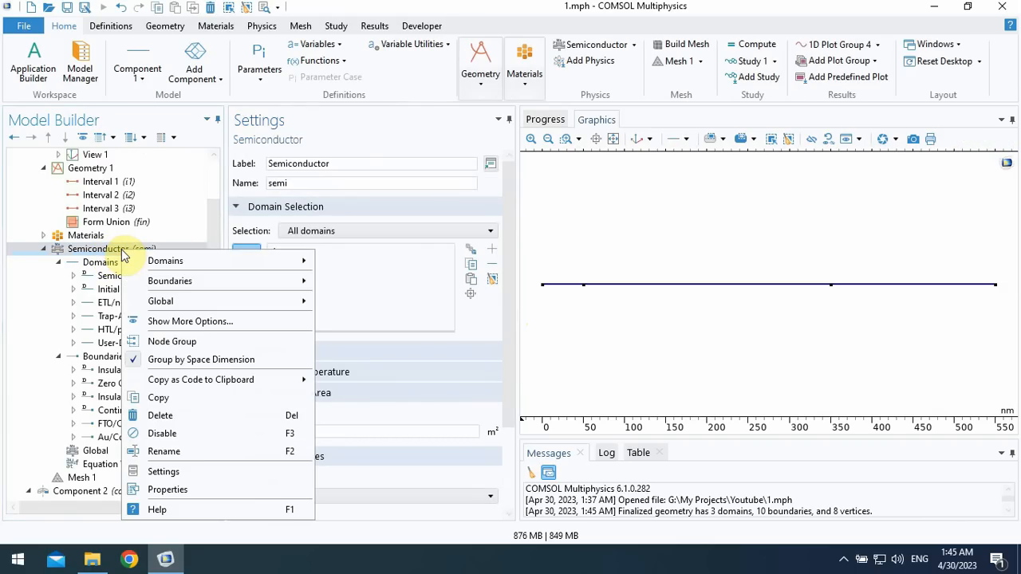
pyautogui.click(169, 404)
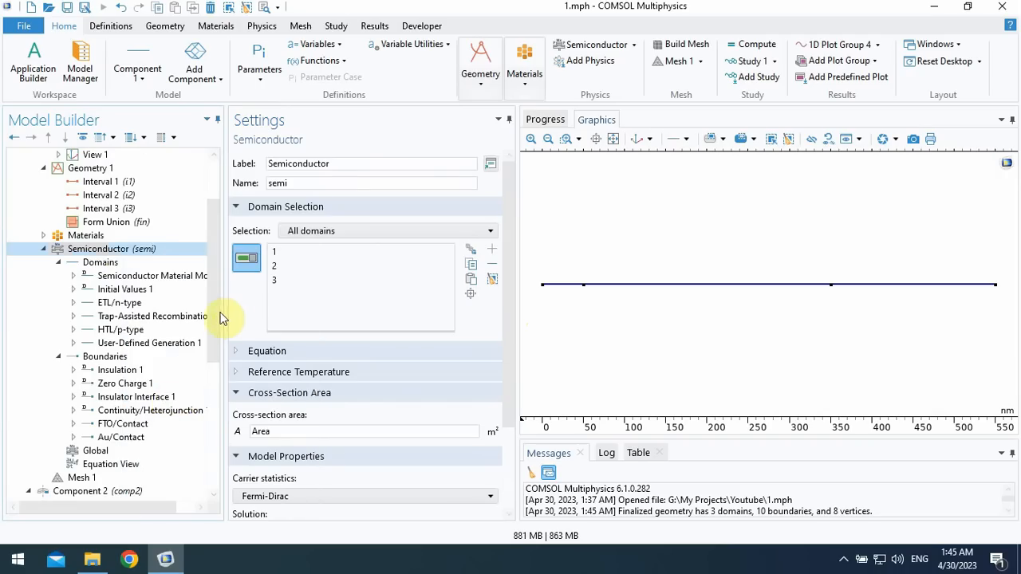
pyautogui.moveTo(217, 313); pyautogui.dragTo(222, 401)
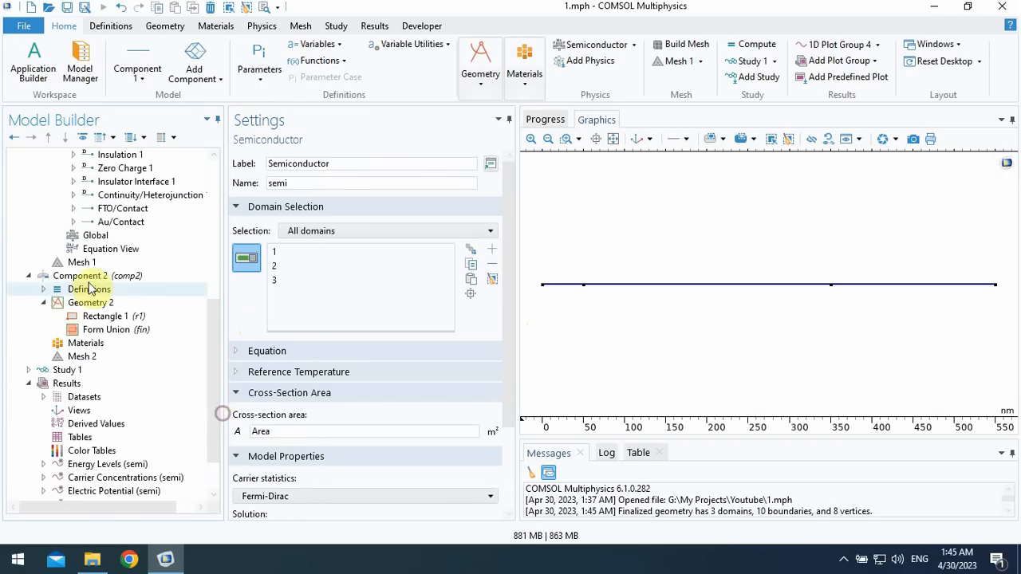
pyautogui.click(118, 275)
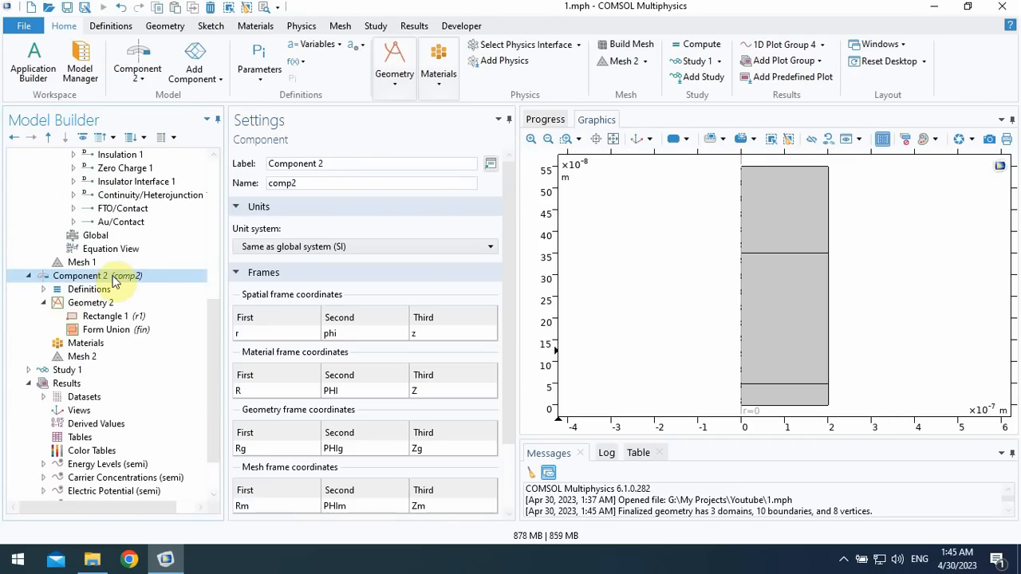
pyautogui.rightClick(112, 279)
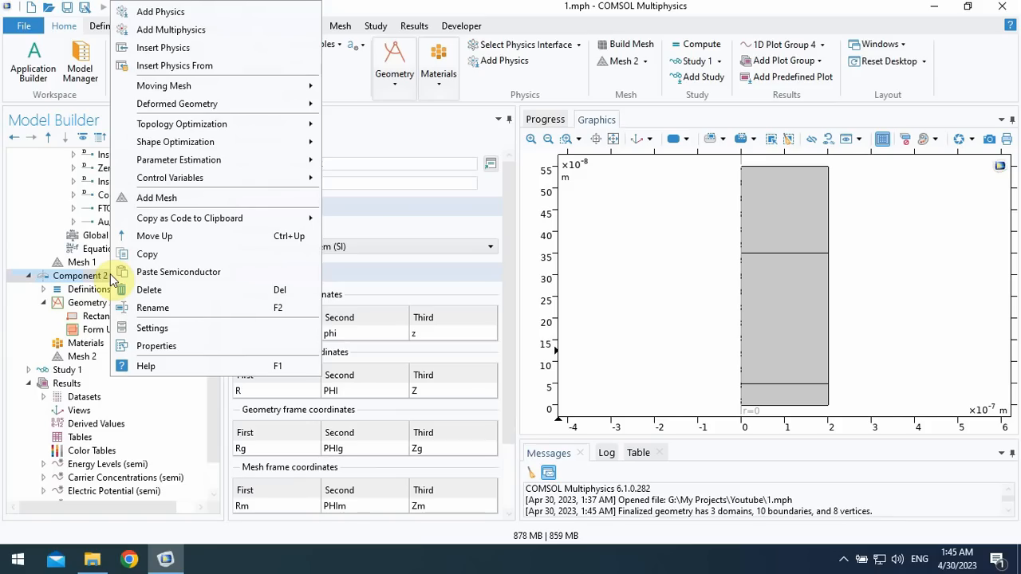
pyautogui.click(154, 273)
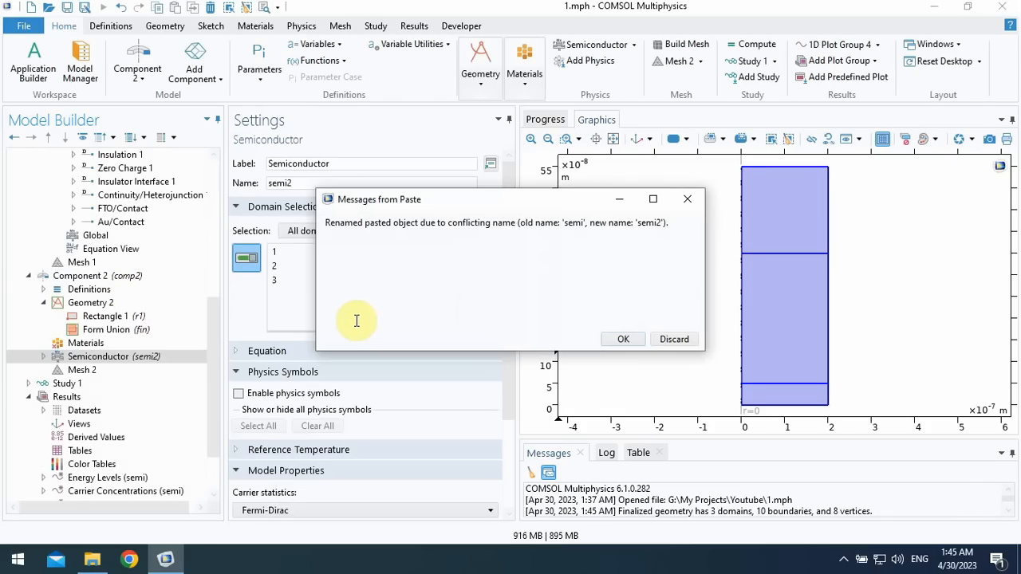
pyautogui.click(623, 339)
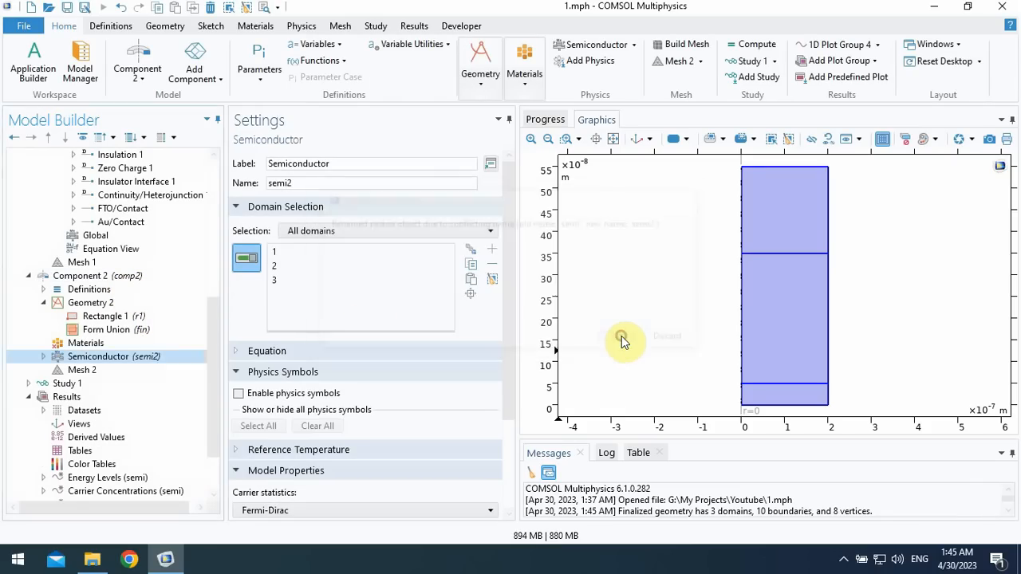
# - Compare the Name setting of Component 1's Semiconductor interface with that of the pasted interface in Component 2
pyautogui.click(43, 356)
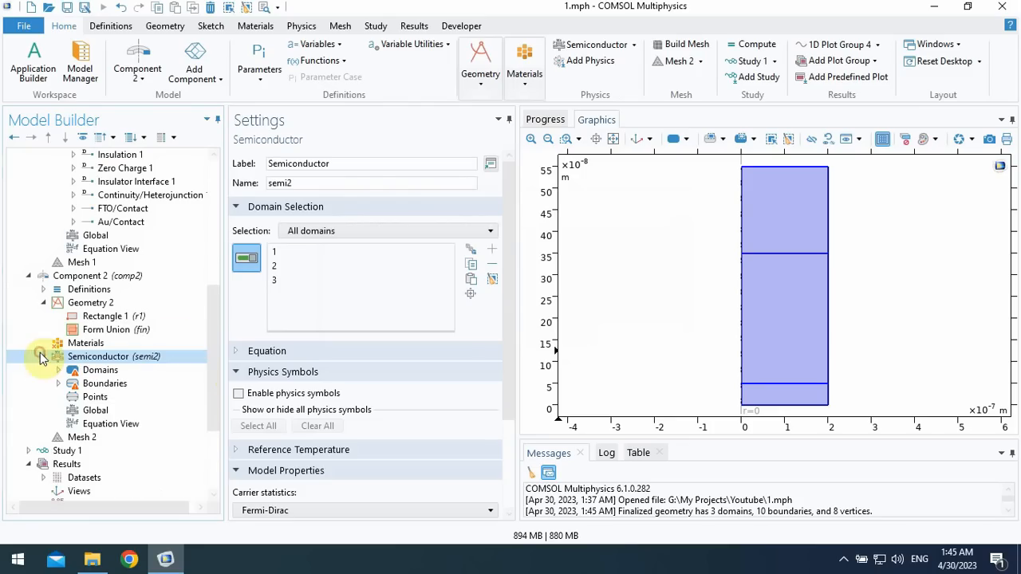
pyautogui.moveTo(213, 349); pyautogui.dragTo(215, 380)
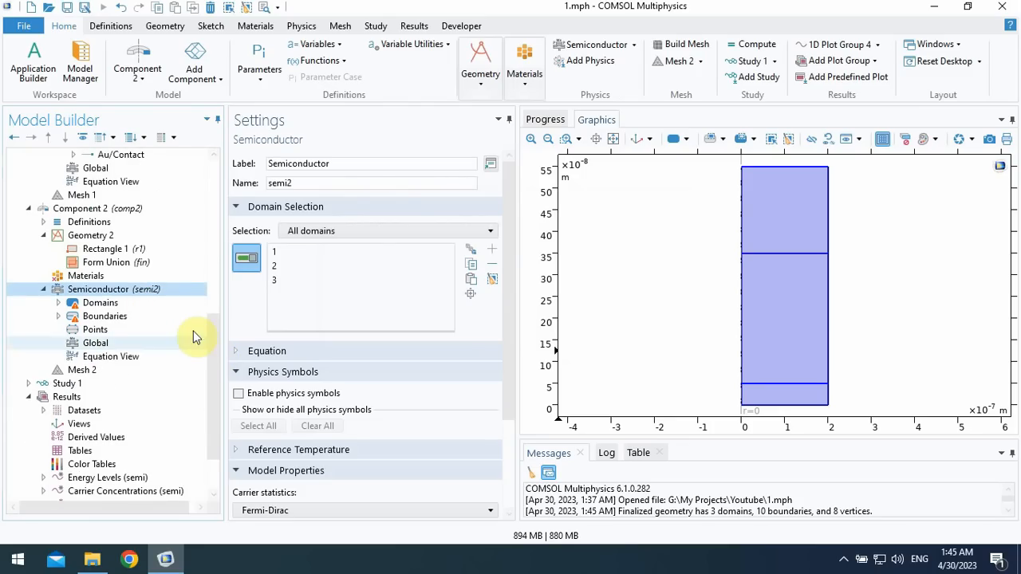
pyautogui.moveTo(213, 363); pyautogui.dragTo(212, 219)
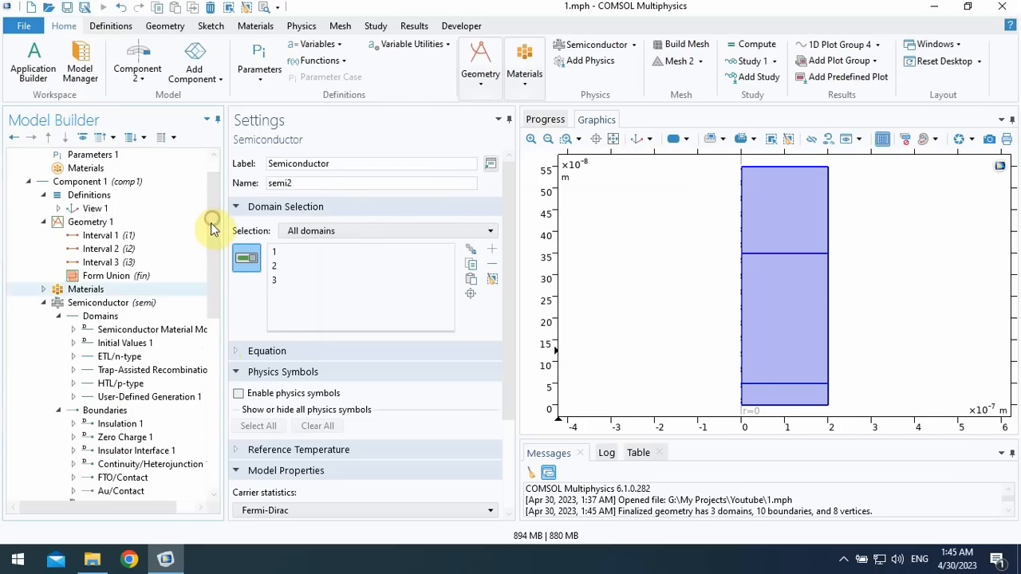
pyautogui.click(140, 304)
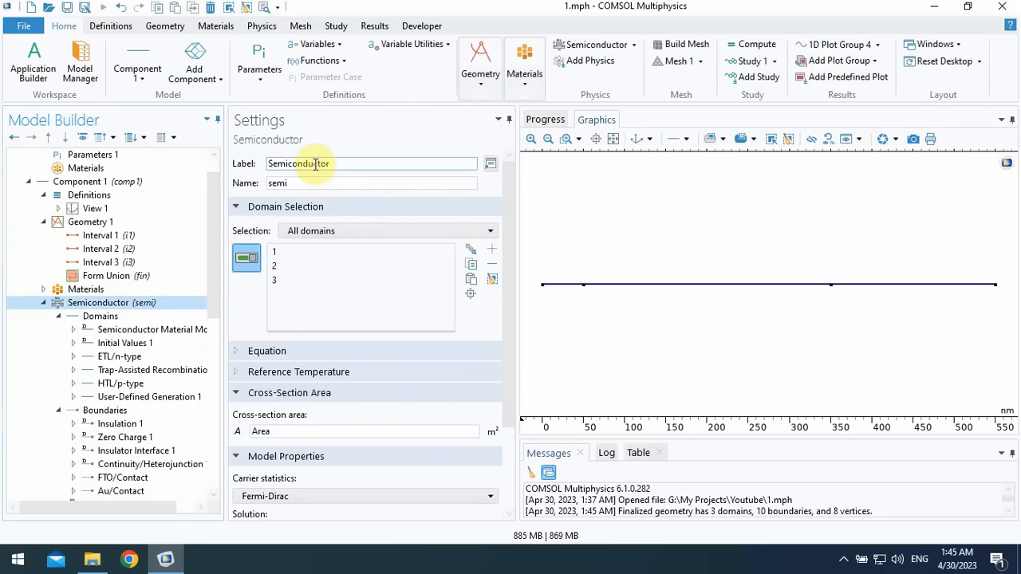
pyautogui.click(292, 182)
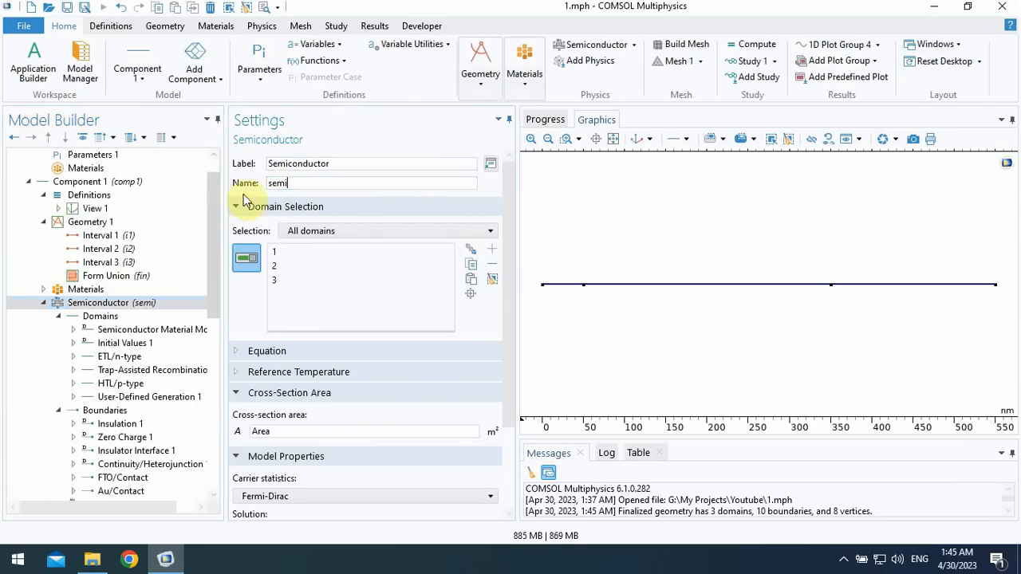
pyautogui.moveTo(215, 266); pyautogui.dragTo(215, 334)
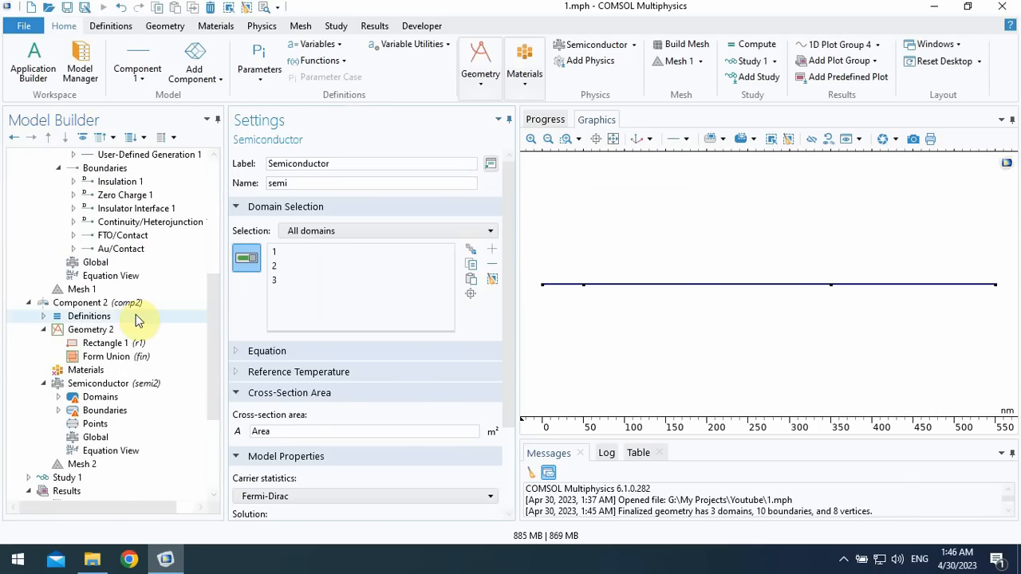
pyautogui.click(111, 384)
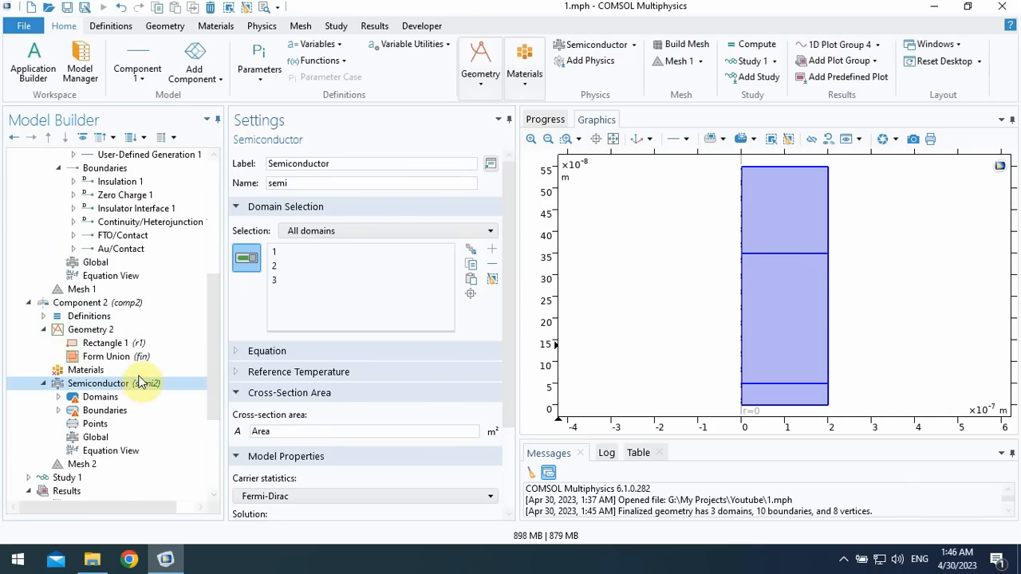
pyautogui.click(300, 184)
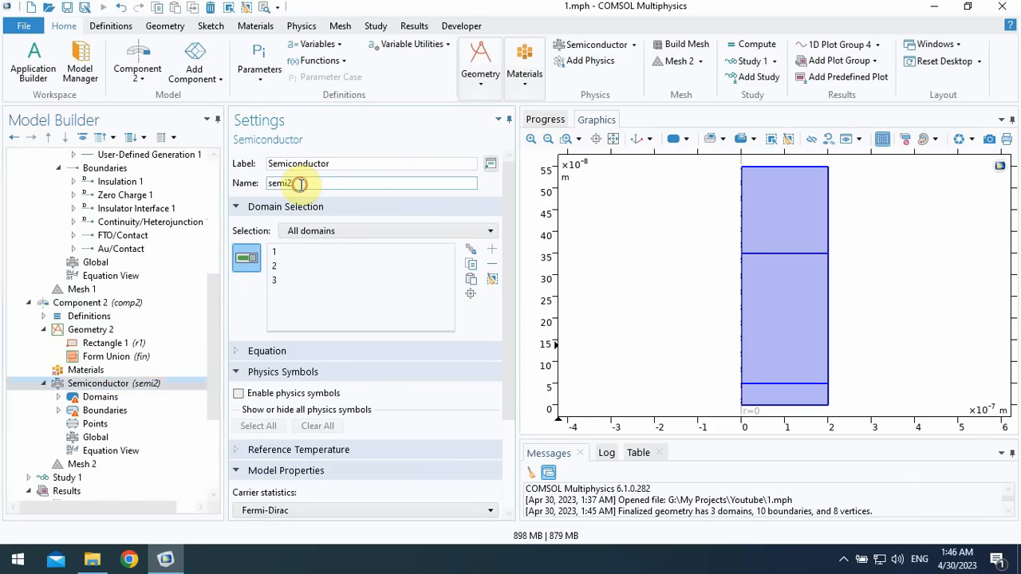
pyautogui.doubleClick(301, 184)
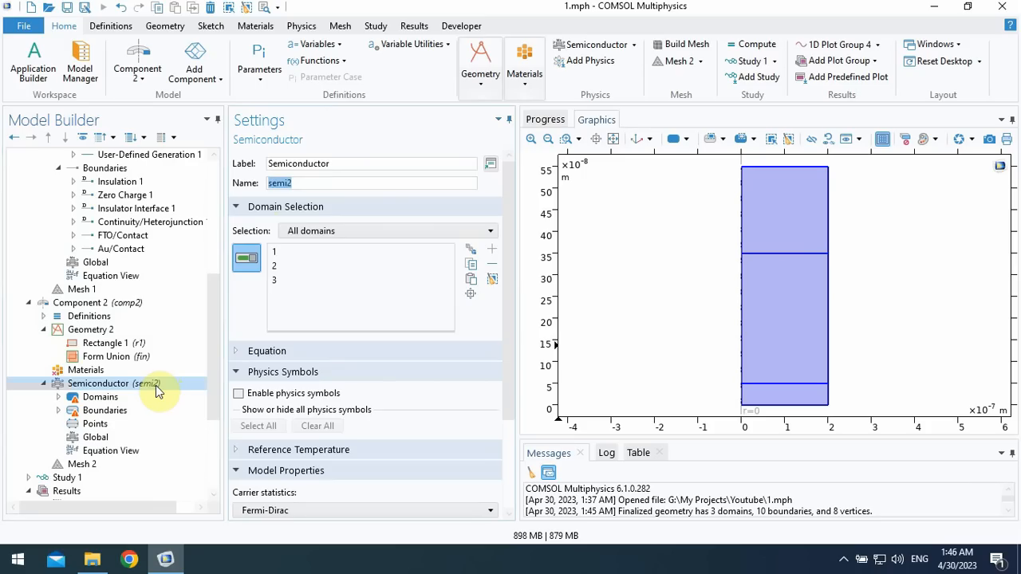
# - Expand the domain and boundary features of the Semiconductor interface in Component 2 to examine them
pyautogui.click(57, 396)
pyautogui.moveTo(209, 343); pyautogui.dragTo(217, 375)
pyautogui.click(57, 370)
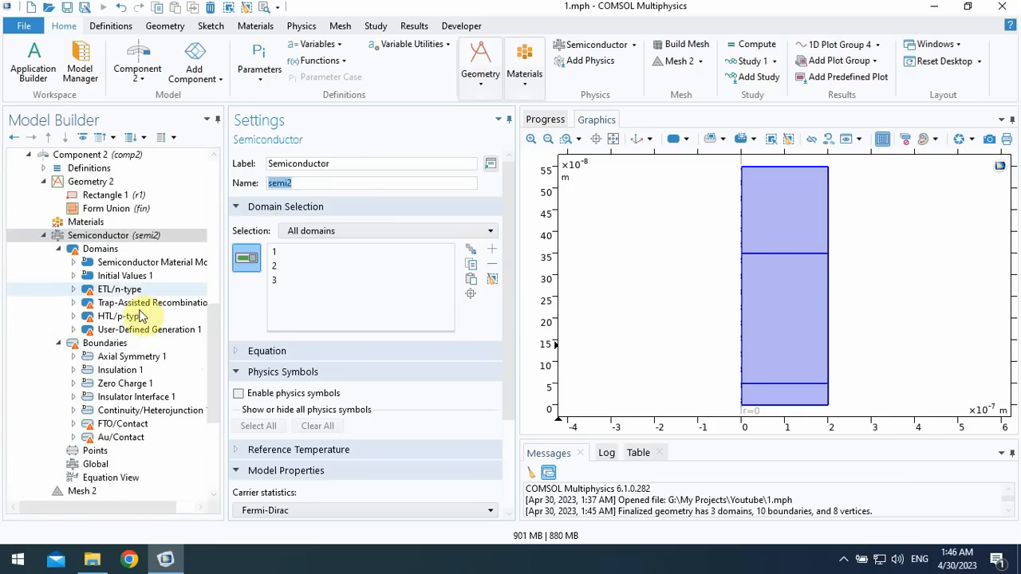
# - In Component 2's Semiconductor interface, assign domain 1 to ETL/n-type and domains 1, 2 and 3 to Trap-Assisted Recombination 1
pyautogui.click(124, 290)
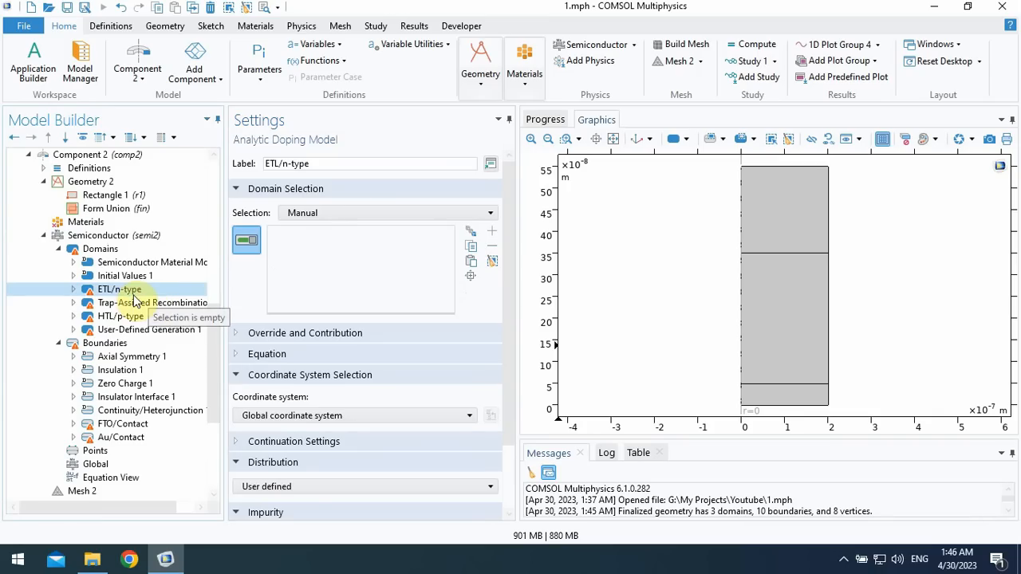
pyautogui.click(800, 396)
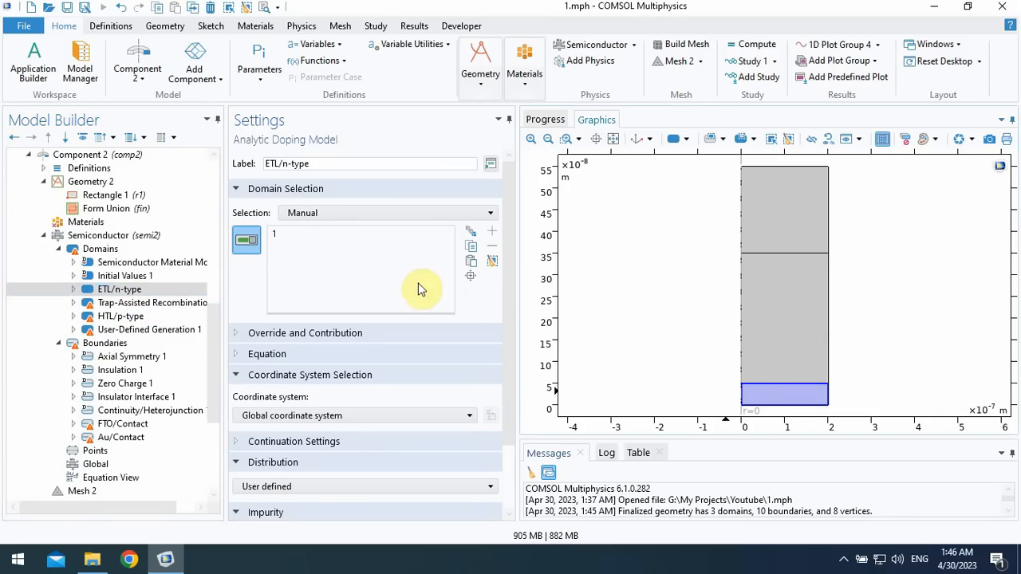
pyautogui.click(174, 304)
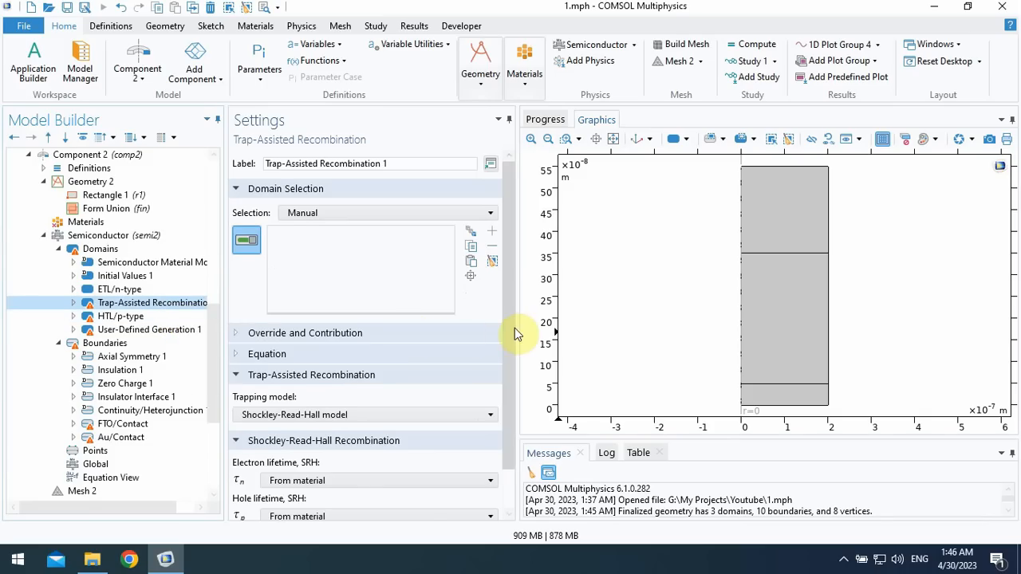
pyautogui.moveTo(509, 331); pyautogui.dragTo(507, 384)
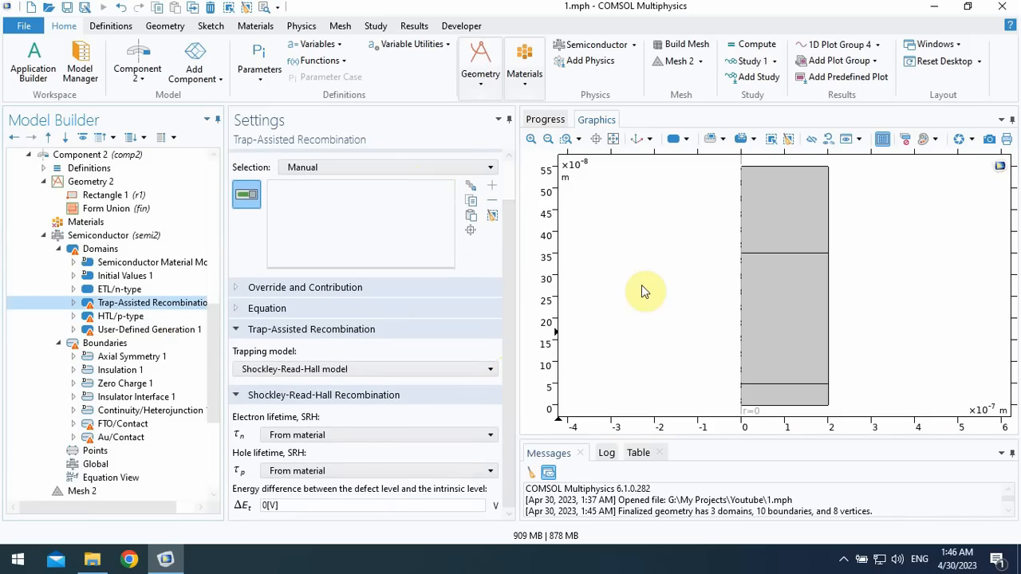
pyautogui.click(787, 239)
pyautogui.click(781, 294)
pyautogui.click(778, 397)
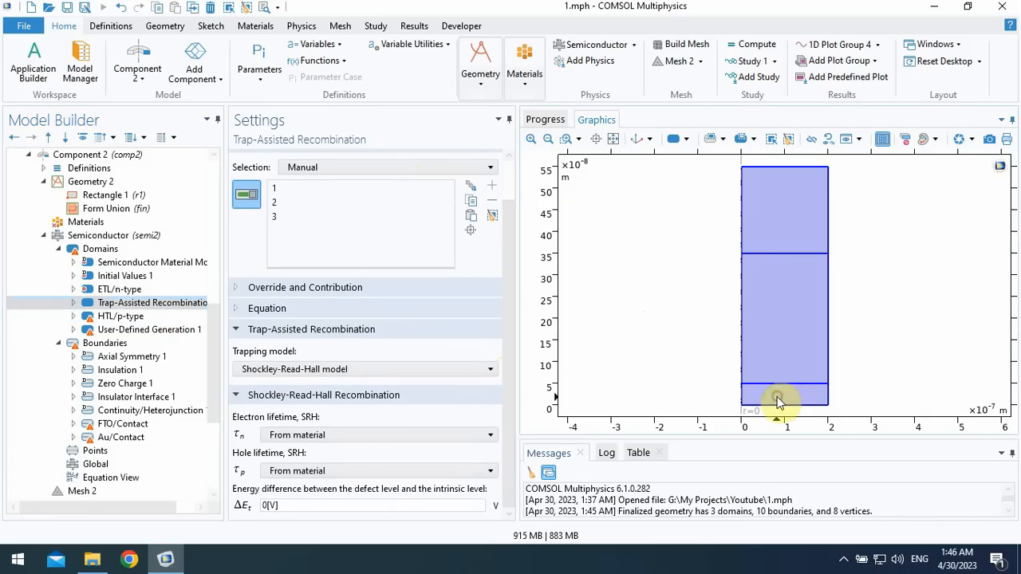
# - Assign domain 3 to the HTL/p-type doping and domains 1, 2 and 3 to User-Defined Generation 1 in Component 2
pyautogui.click(155, 317)
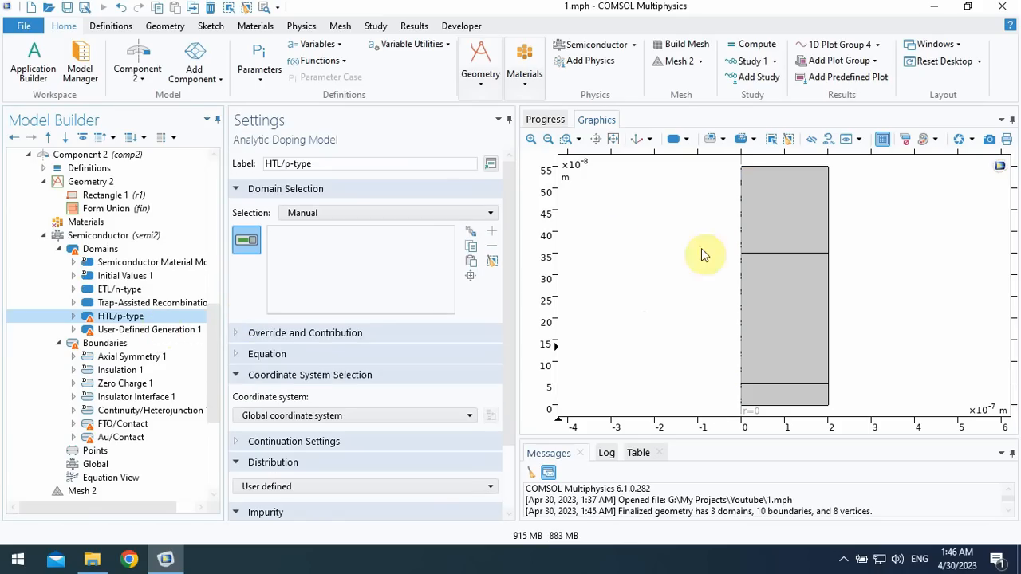
pyautogui.click(765, 225)
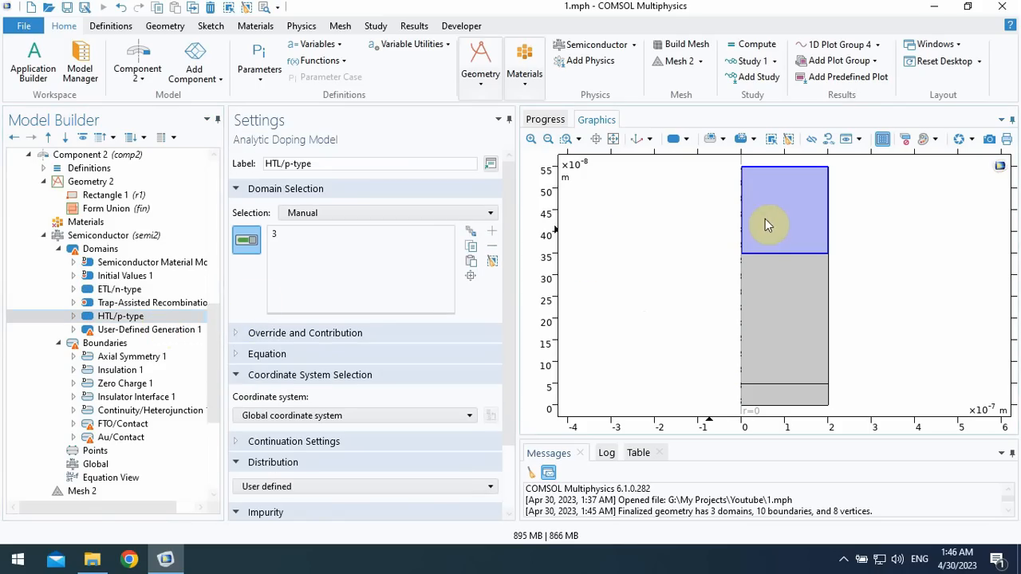
pyautogui.click(142, 331)
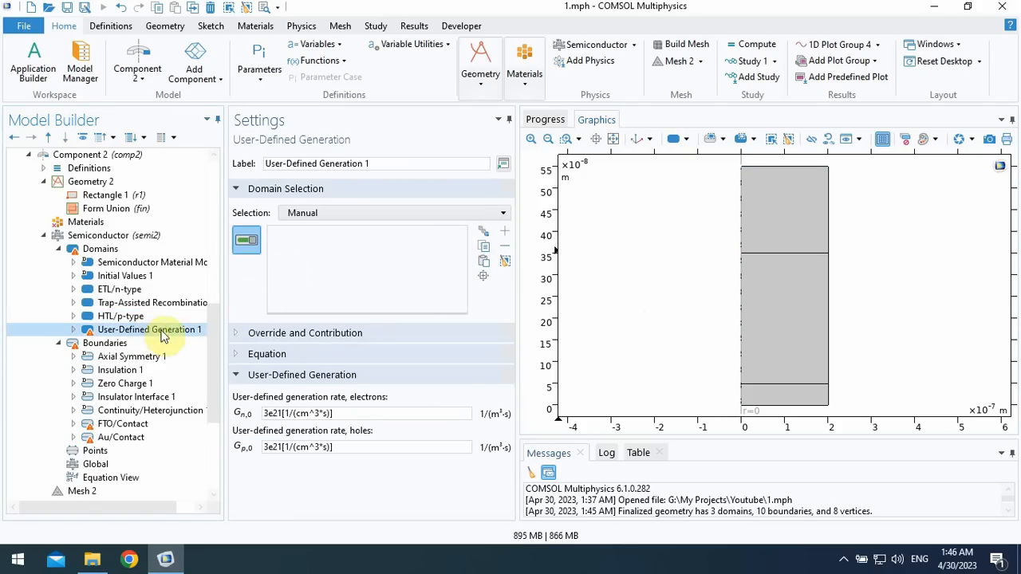
pyautogui.click(754, 279)
pyautogui.click(803, 239)
pyautogui.click(781, 391)
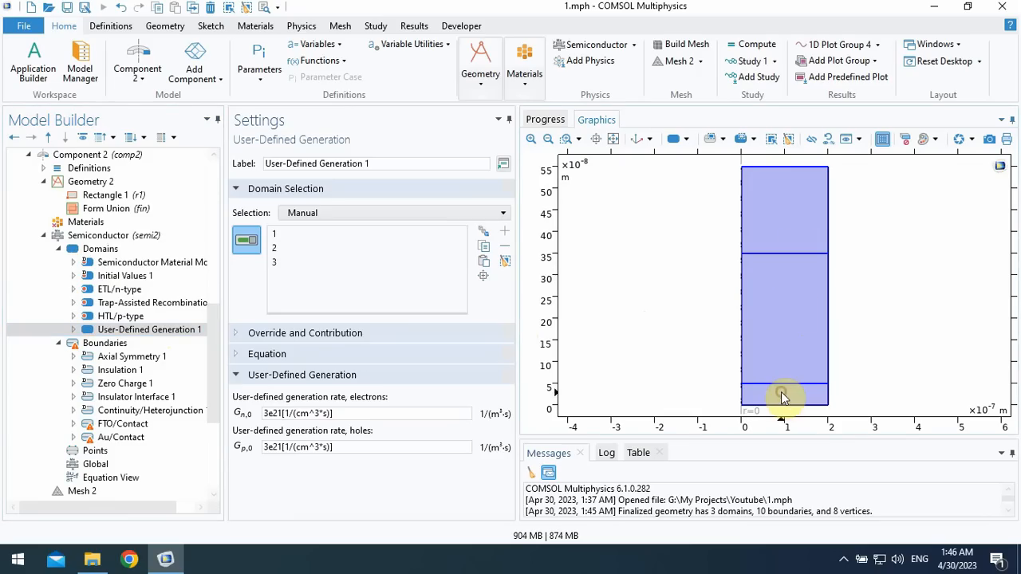
# - Check the domains of User-Defined Generation 1 and the boundaries of Au/Contact and FTO/Contact in Component 1
pyautogui.moveTo(215, 359); pyautogui.dragTo(215, 239)
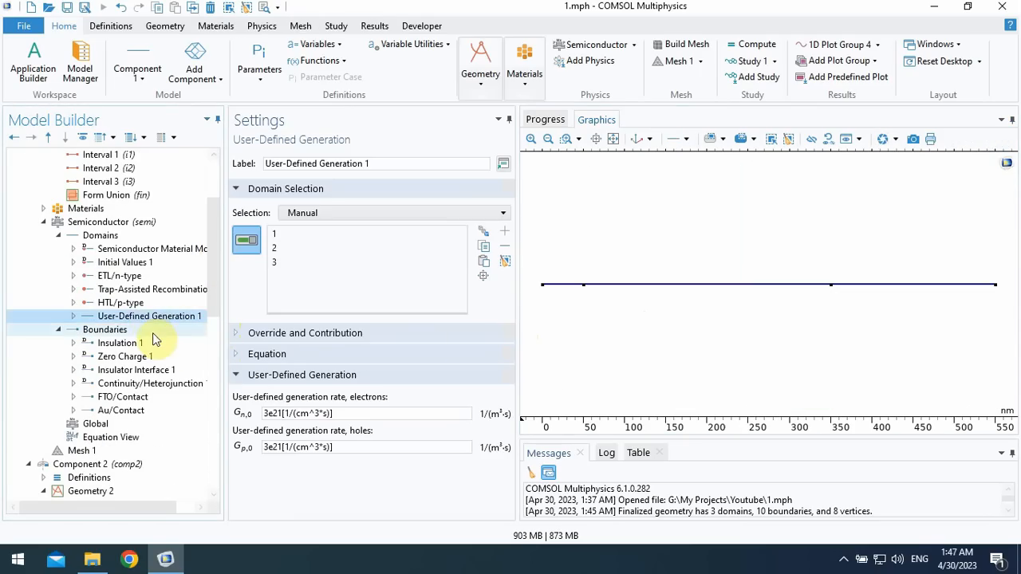
pyautogui.scroll(-1, 209, 319)
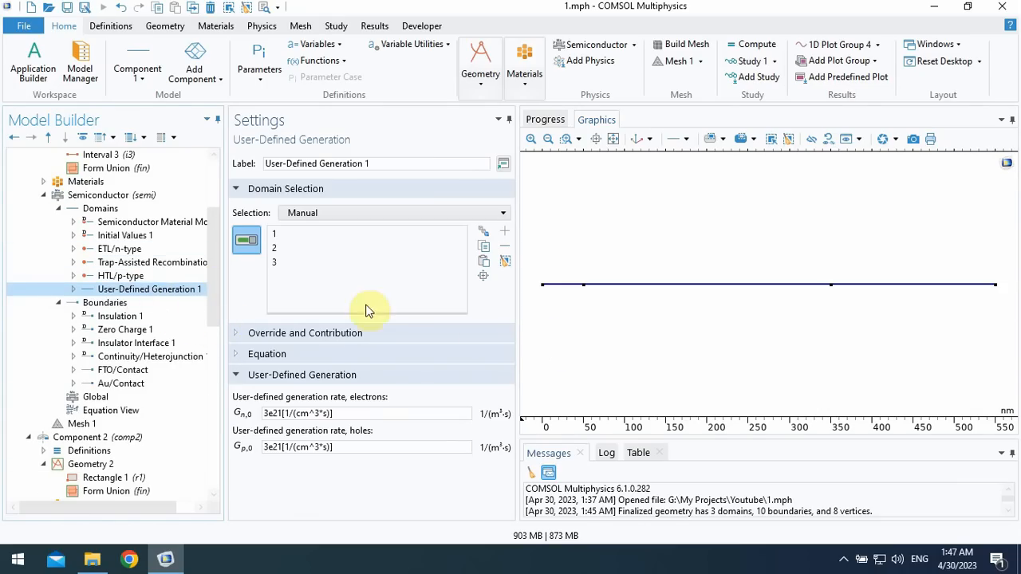
pyautogui.moveTo(211, 284); pyautogui.dragTo(210, 330)
pyautogui.click(142, 236)
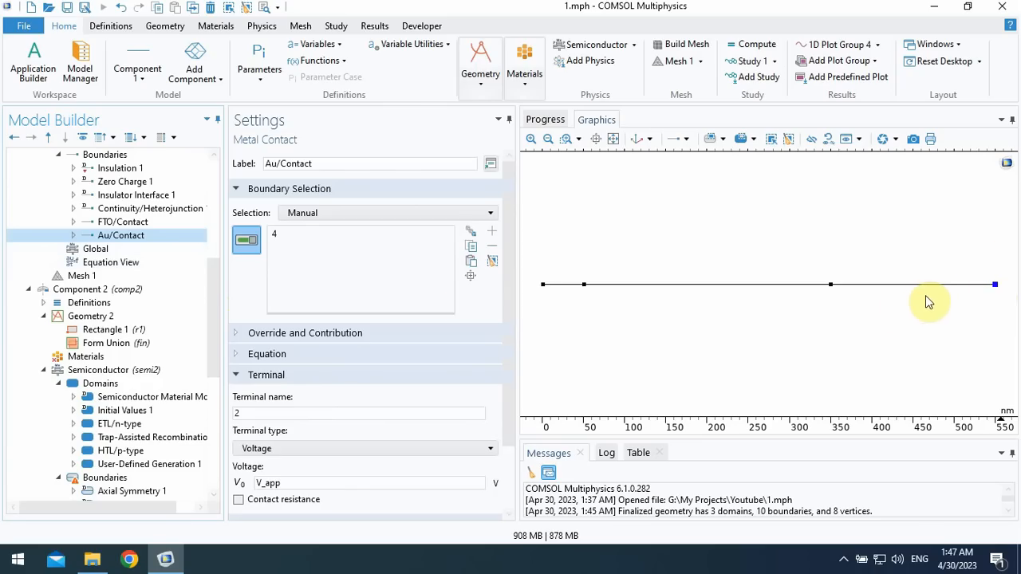
pyautogui.click(134, 221)
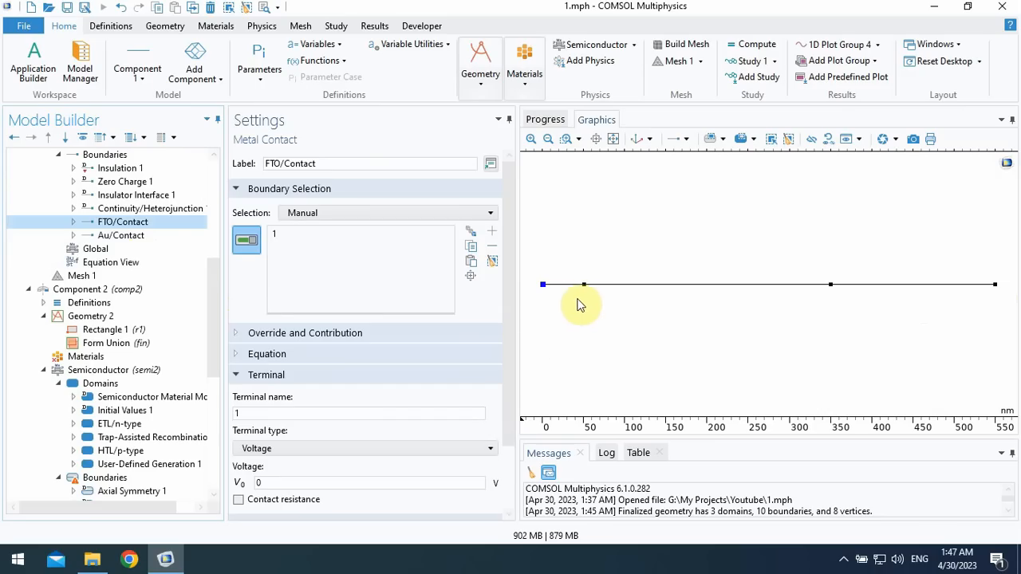
# - In Component 2, assign the rectangle's bottom boundary 2 to FTO/Contact and its top boundary 7 to Au/Contact
pyautogui.moveTo(221, 314); pyautogui.dragTo(219, 372)
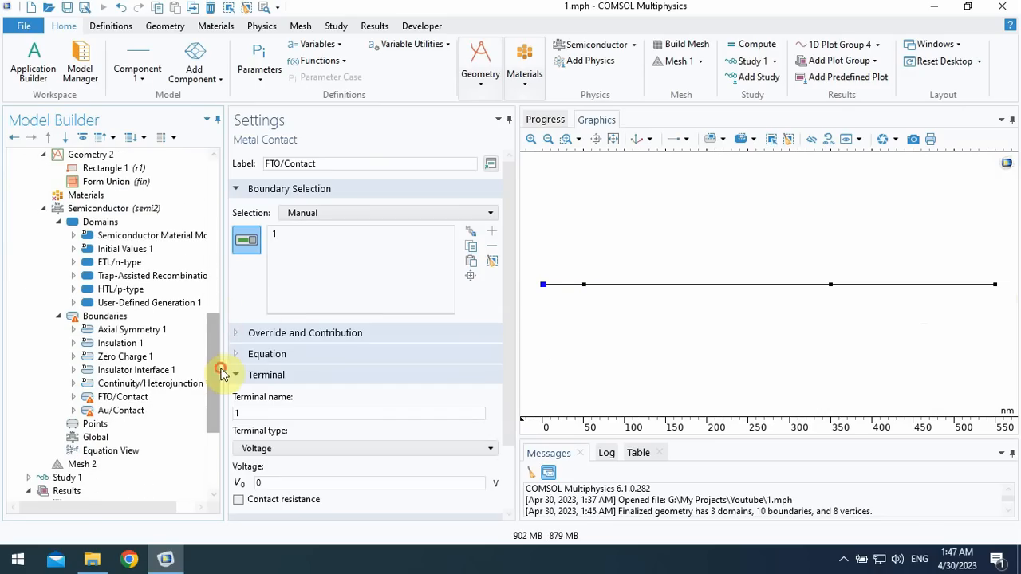
pyautogui.click(126, 391)
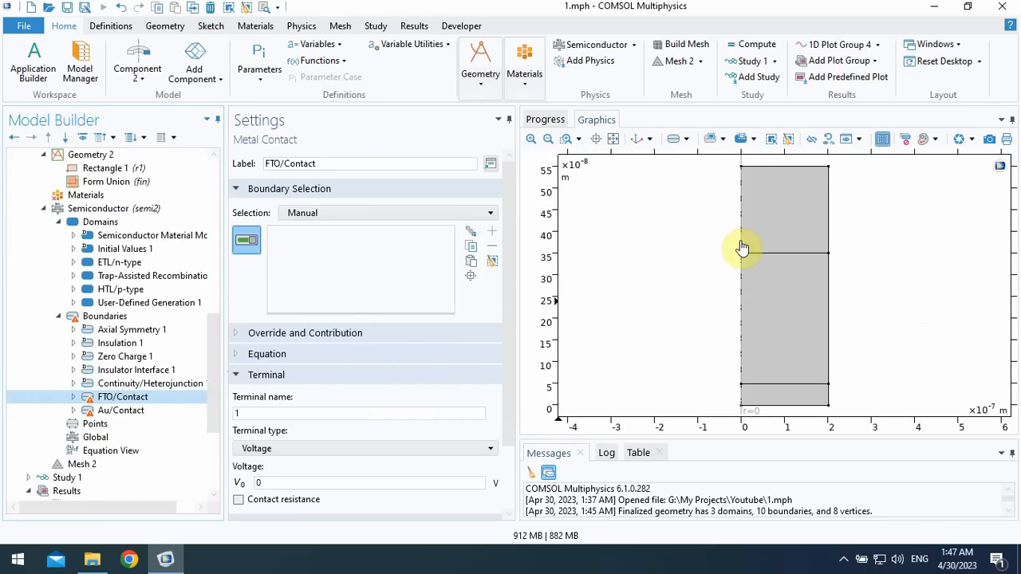
pyautogui.click(780, 407)
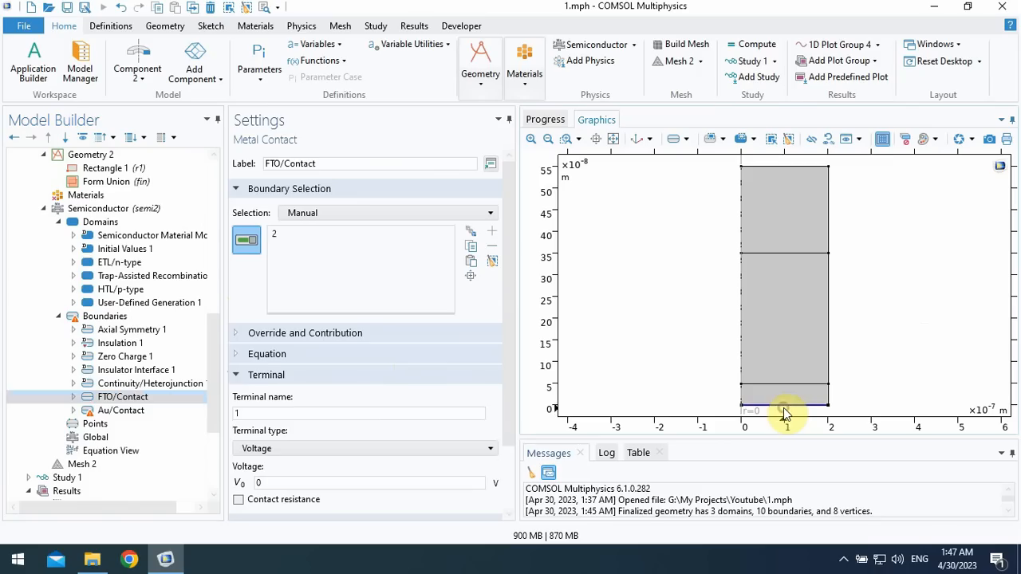
pyautogui.click(137, 410)
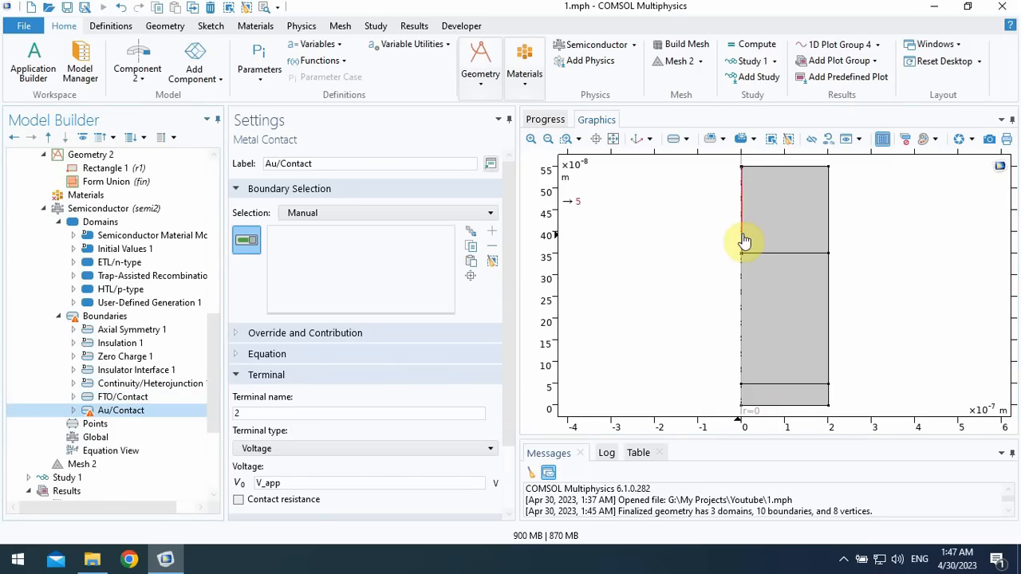
pyautogui.click(781, 171)
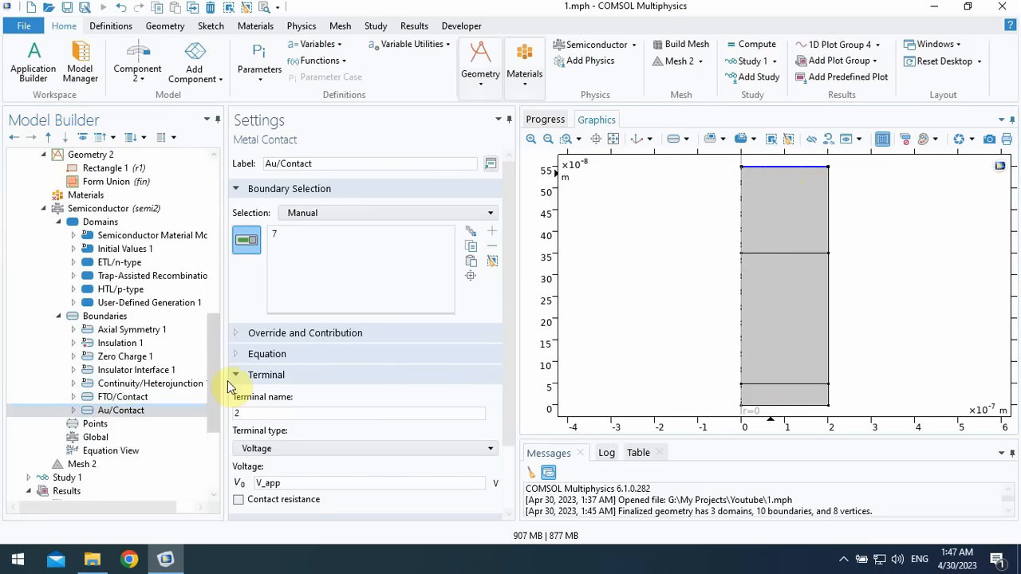
# - Review the equation form, model properties and dependent variables of Component 2's Semiconductor interface
pyautogui.scroll(-2, 214, 367)
pyautogui.click(104, 263)
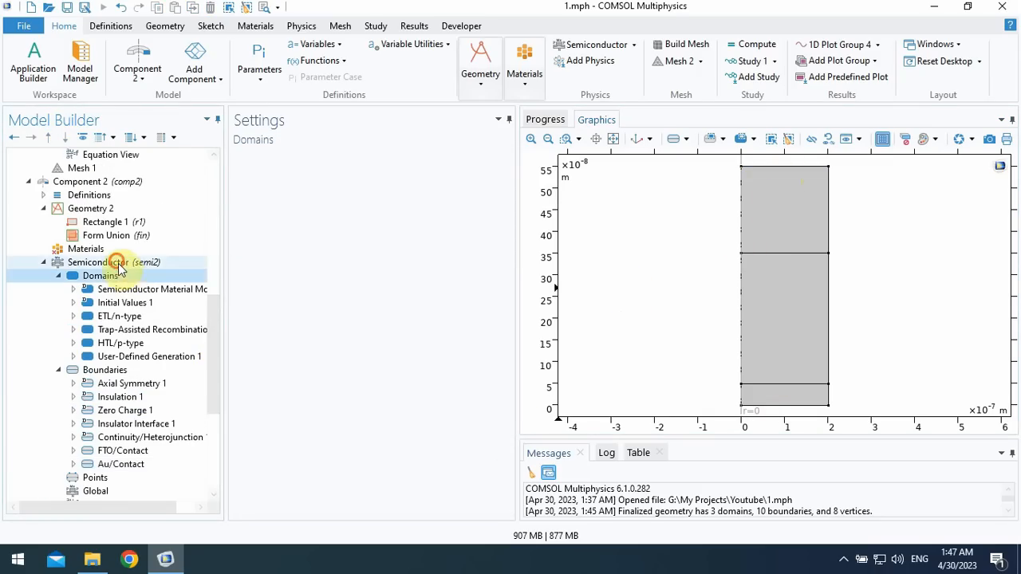
pyautogui.moveTo(516, 326); pyautogui.dragTo(520, 413)
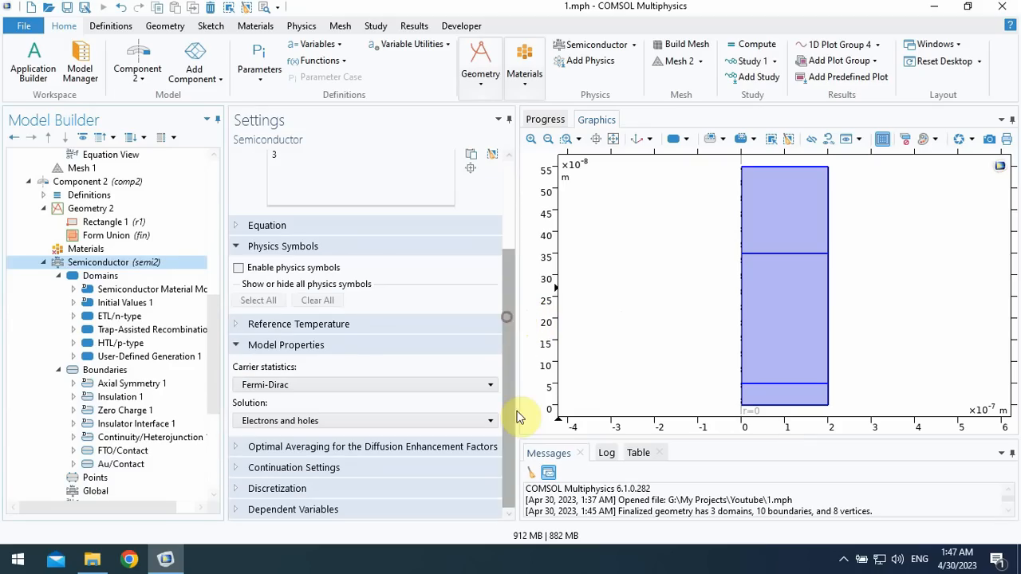
pyautogui.click(242, 230)
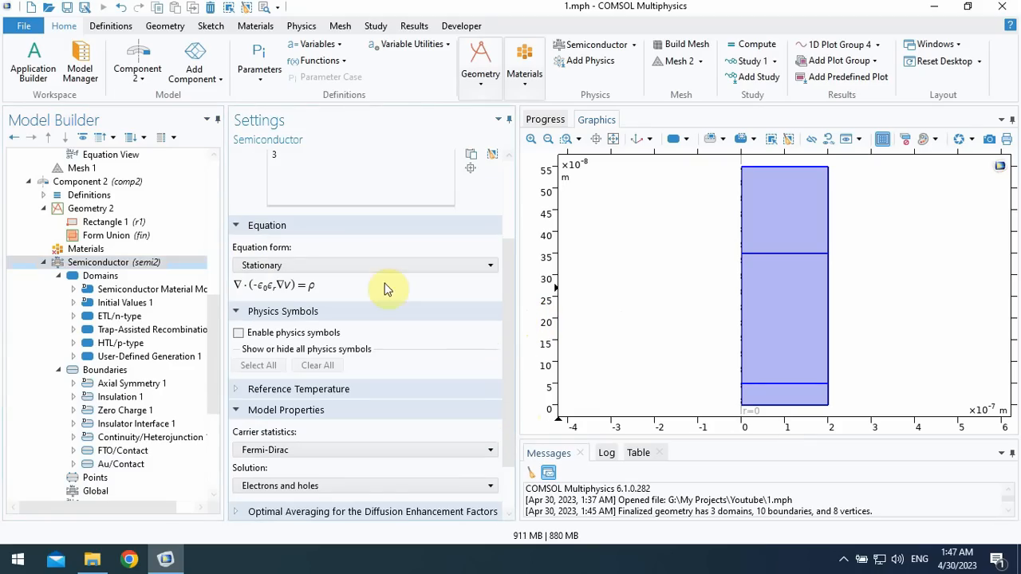
pyautogui.scroll(-2, 494, 318)
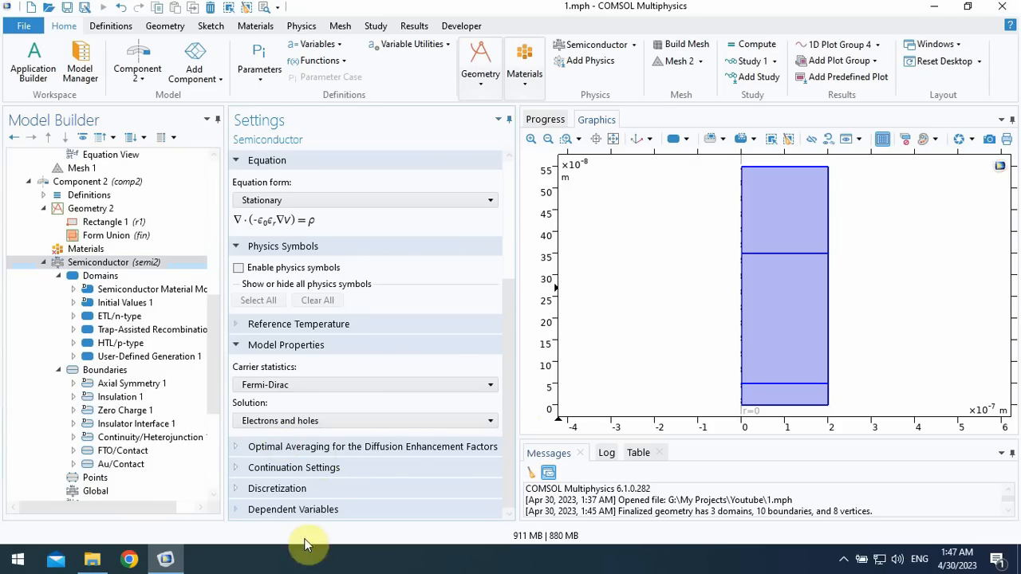
pyautogui.click(510, 423)
pyautogui.moveTo(510, 423); pyautogui.dragTo(507, 546)
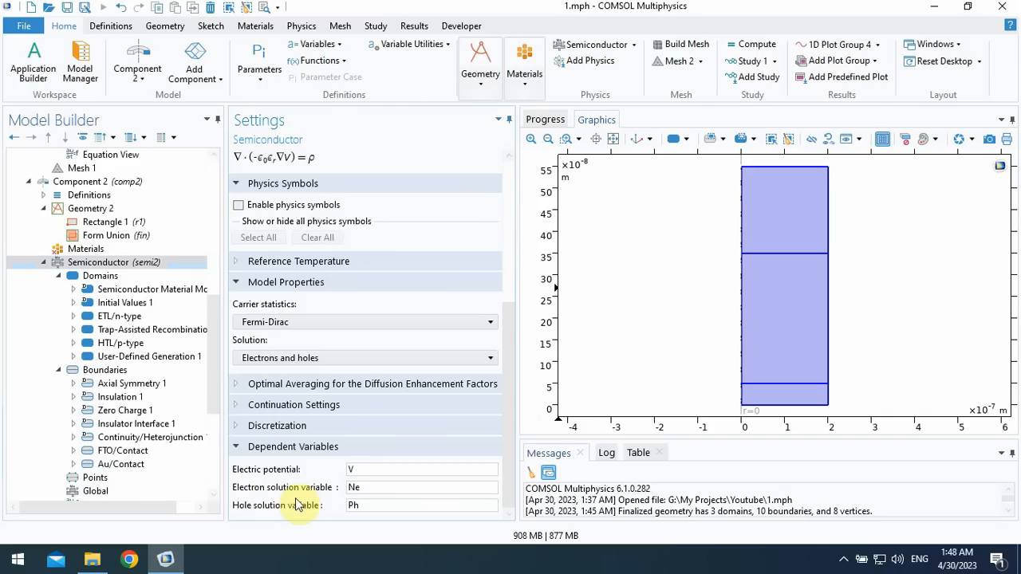
# - Check the material inputs of Component 2's Semiconductor Material Model 1 and which domains still need a material
pyautogui.click(119, 287)
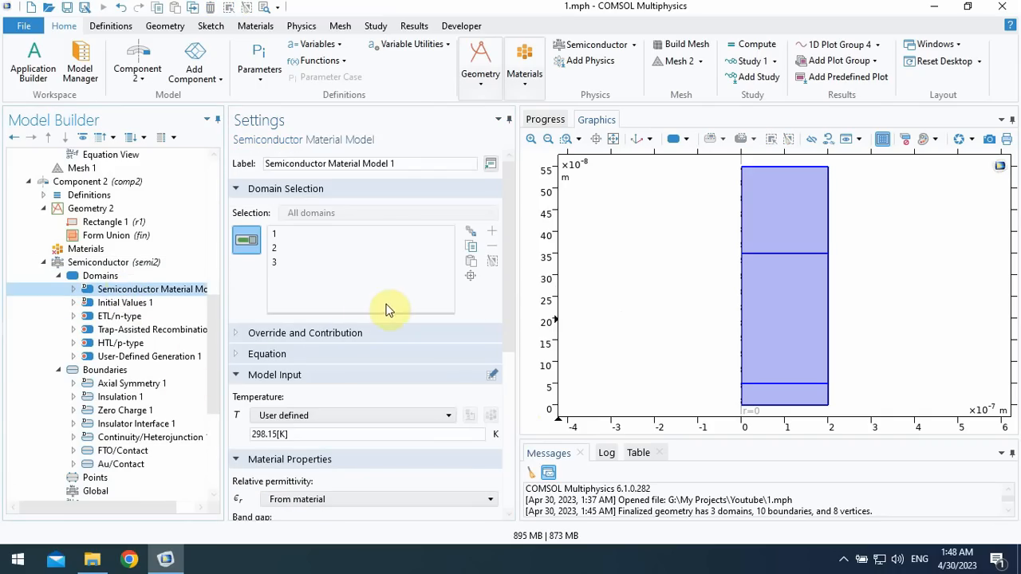
pyautogui.moveTo(512, 267); pyautogui.dragTo(516, 407)
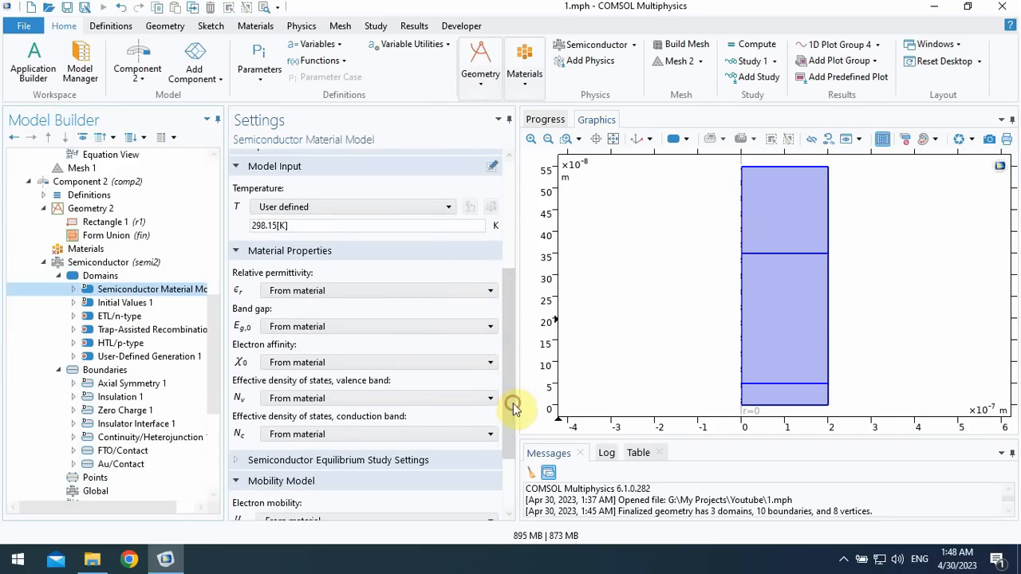
pyautogui.click(69, 249)
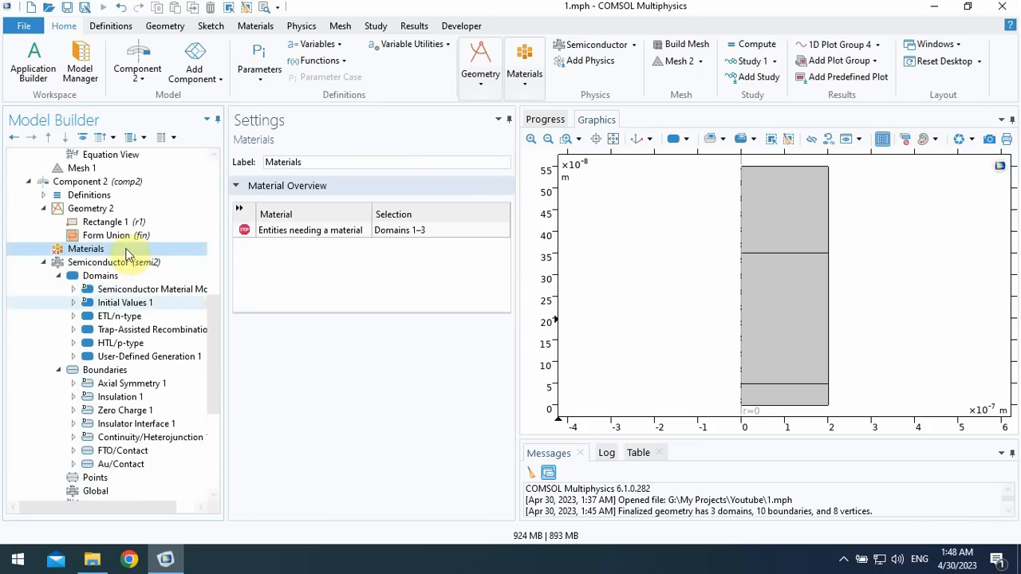
# - Copy the HTL, PVK and ETL materials together from Component 1
pyautogui.moveTo(214, 327); pyautogui.dragTo(212, 210)
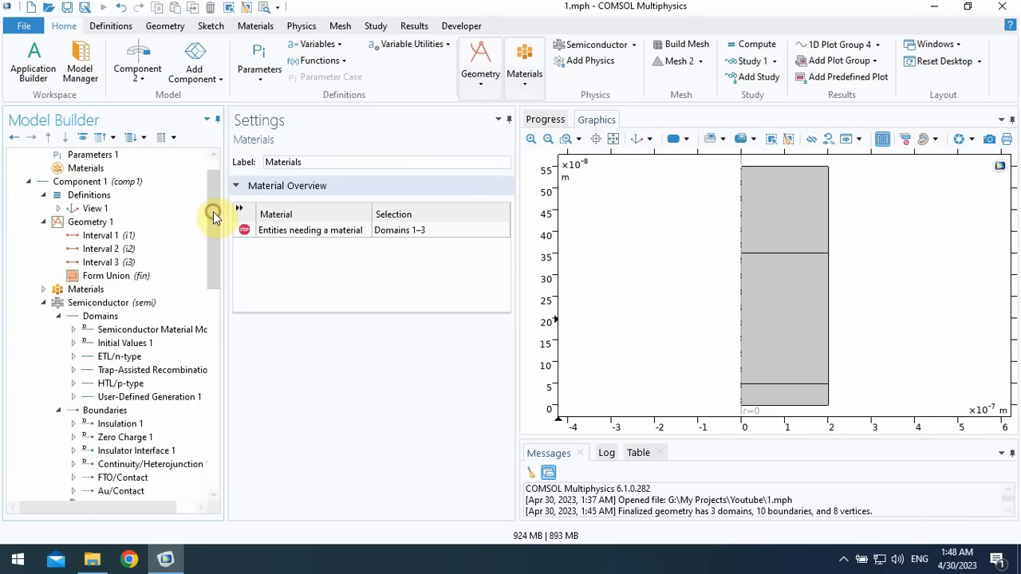
pyautogui.click(43, 289)
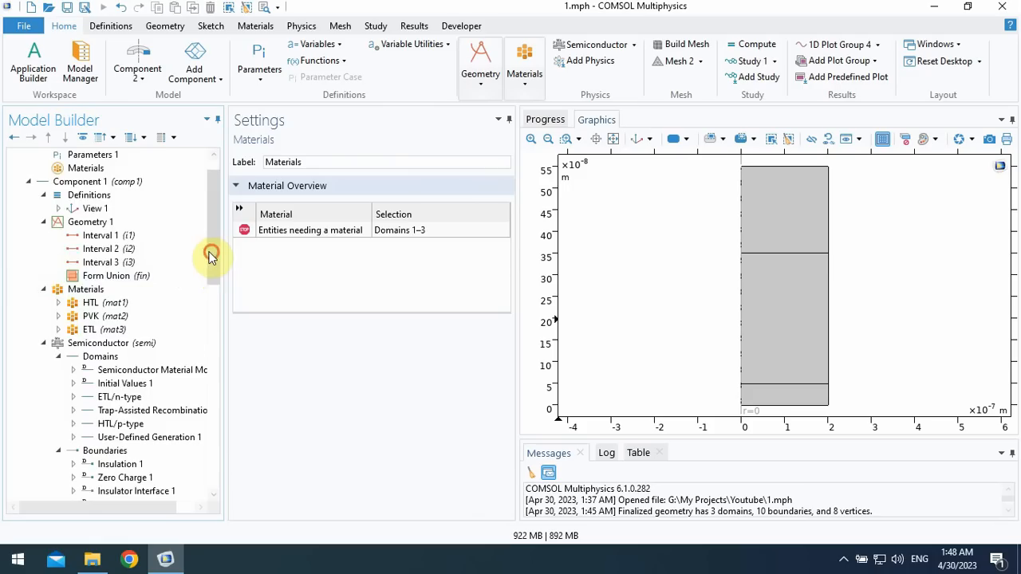
pyautogui.moveTo(212, 251); pyautogui.dragTo(213, 296)
pyautogui.click(115, 183)
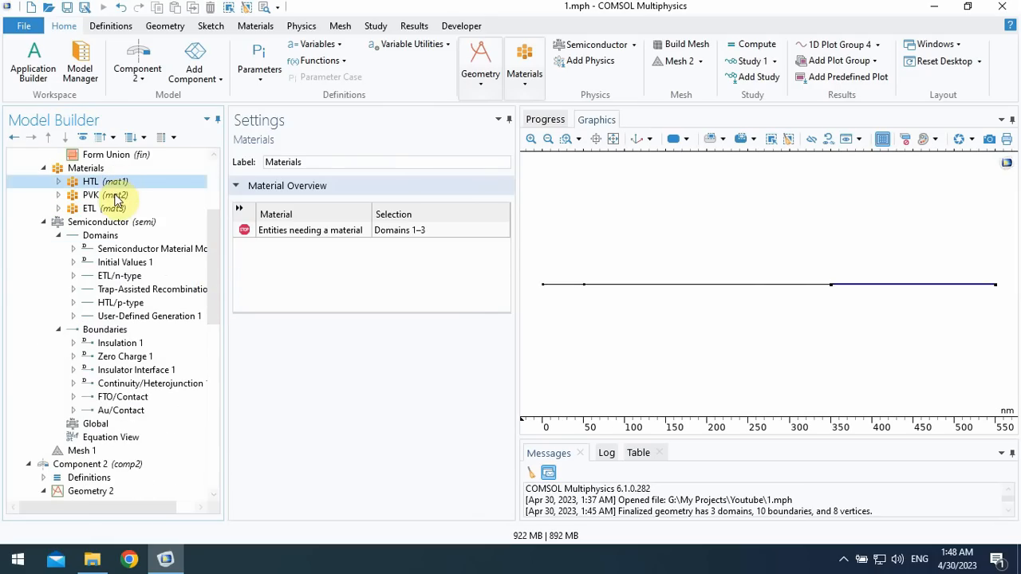
pyautogui.keyDown('shift'); pyautogui.click(120, 209); pyautogui.keyUp('shift')
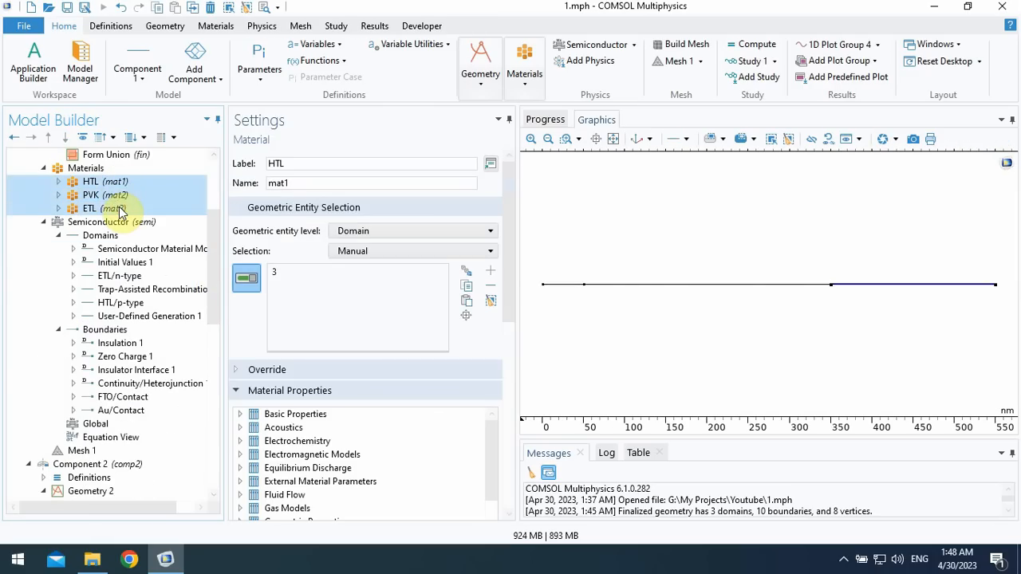
pyautogui.rightClick(120, 209)
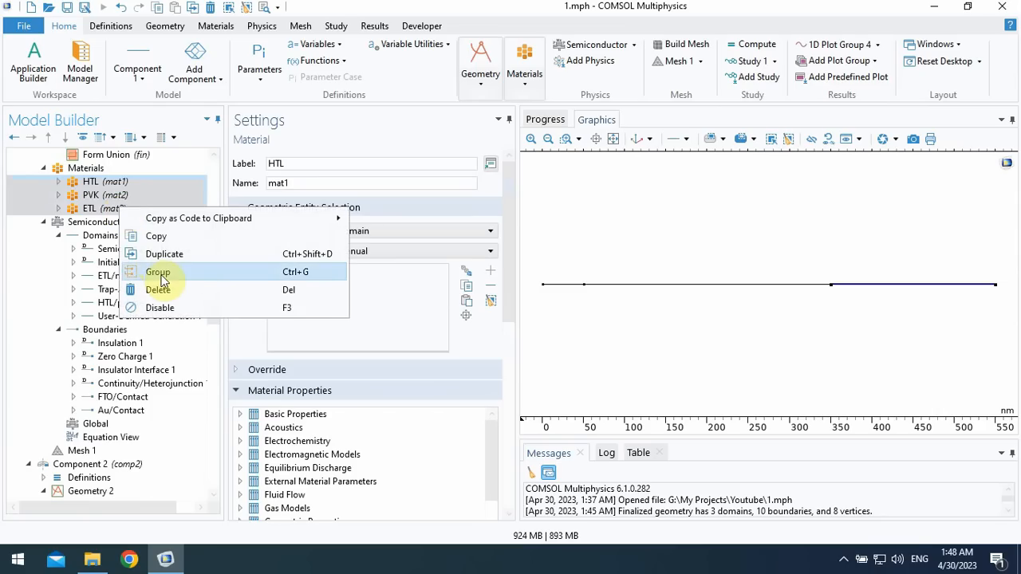
pyautogui.click(157, 236)
# - Paste the copied HTL, PVK and ETL materials into Component 2 and check the HTL and PVK domain selections
pyautogui.moveTo(211, 243); pyautogui.dragTo(212, 318)
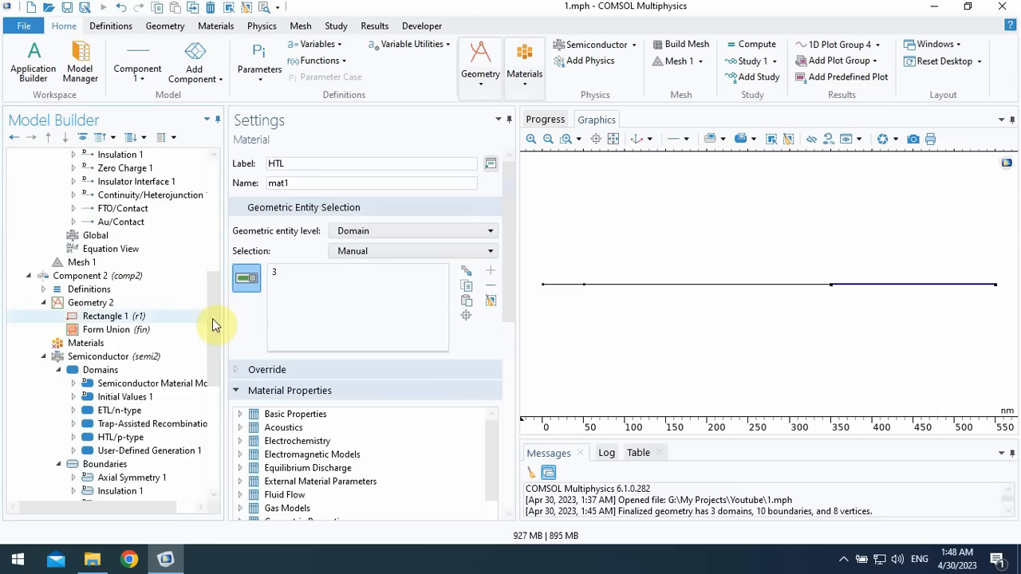
pyautogui.click(74, 344)
pyautogui.rightClick(74, 346)
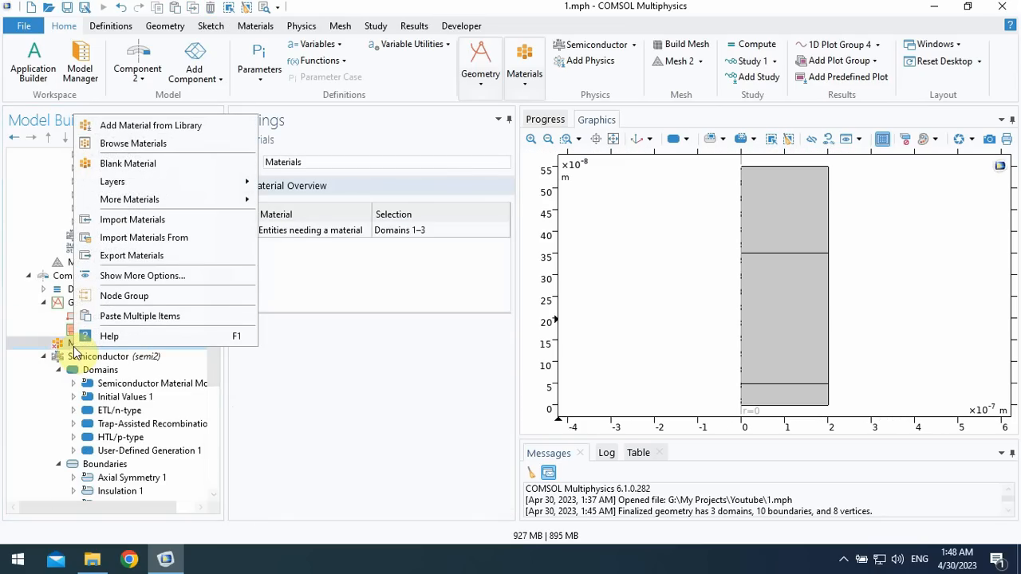
pyautogui.click(142, 318)
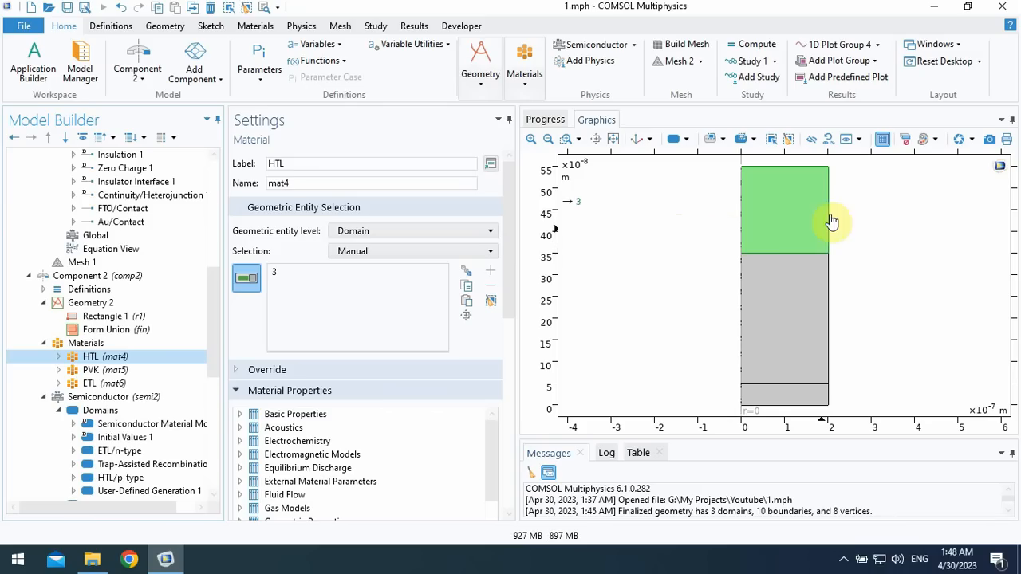
pyautogui.click(160, 371)
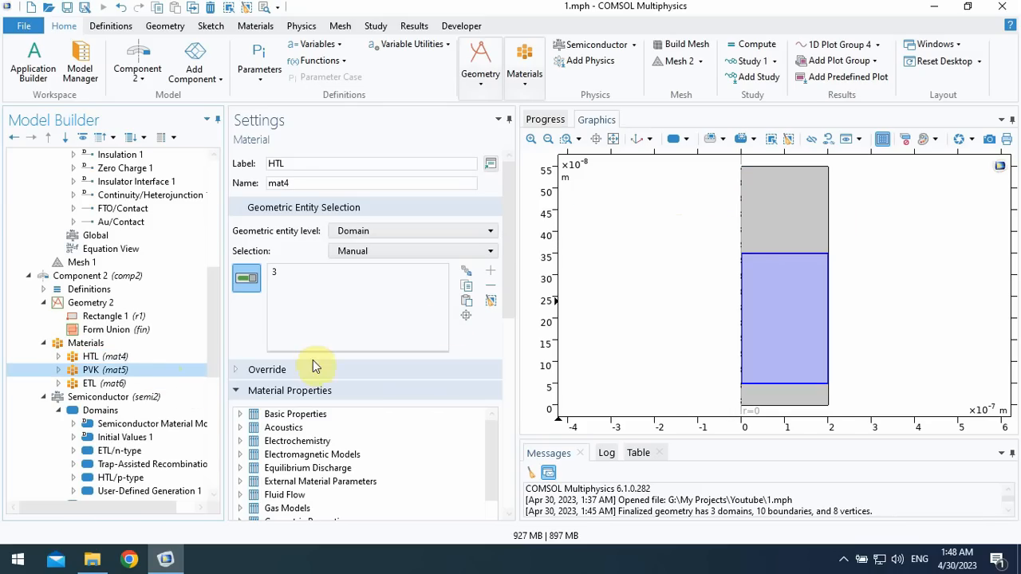
# - Check the domain selection and the material property values of Component 2's ETL material
pyautogui.click(171, 383)
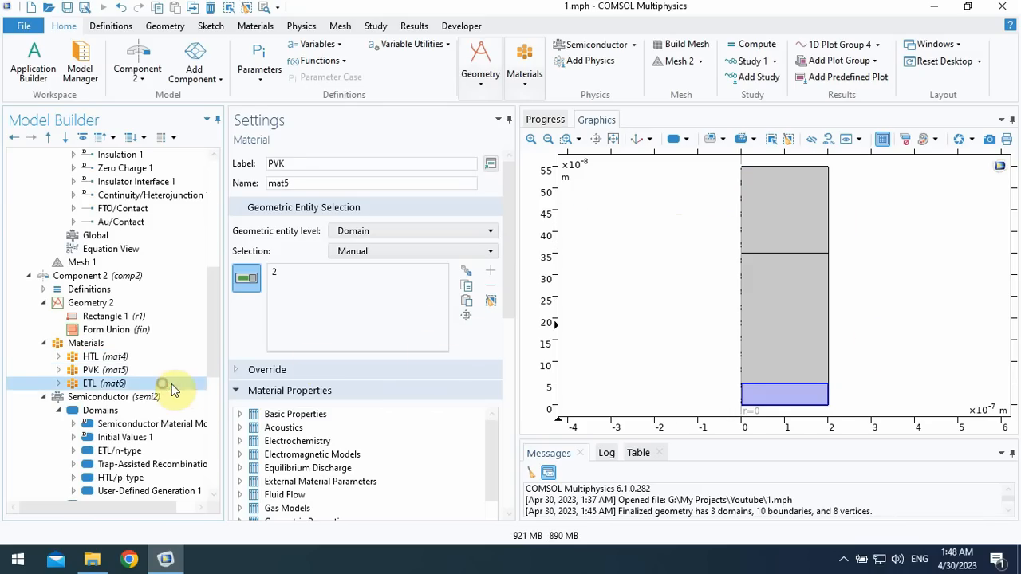
pyautogui.moveTo(212, 319); pyautogui.dragTo(212, 392)
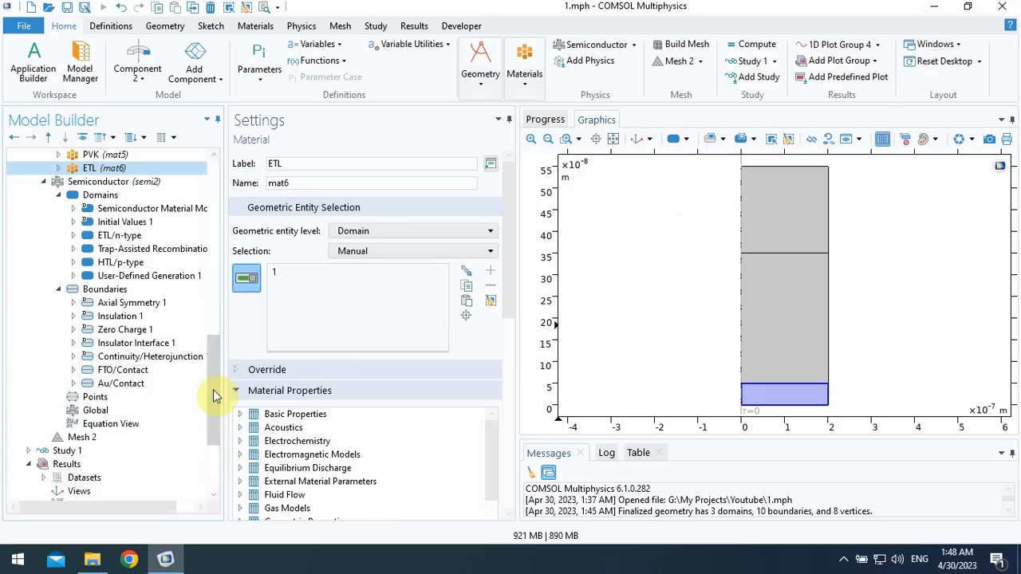
pyautogui.click(252, 389)
pyautogui.scroll(-5, 495, 335)
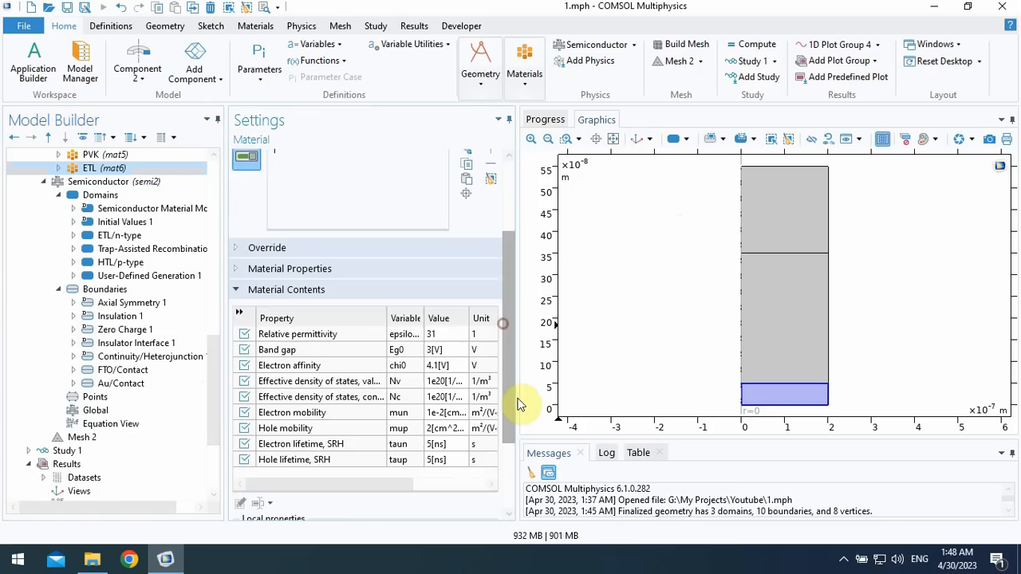
# - Build Component 2's physics-controlled mesh, Mesh 2, with the Normal element size
pyautogui.moveTo(216, 359); pyautogui.dragTo(212, 382)
pyautogui.click(80, 397)
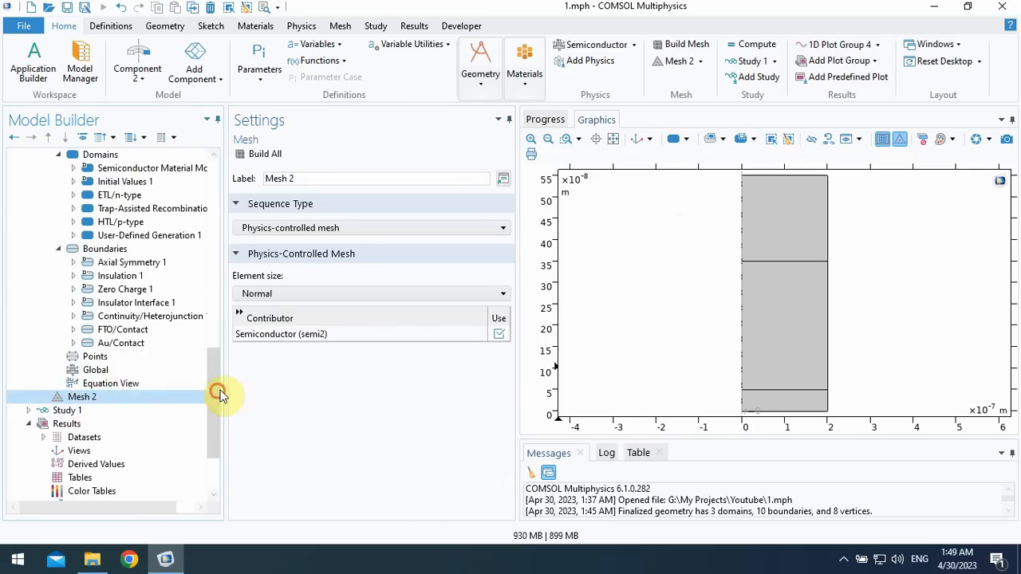
pyautogui.moveTo(221, 397)
pyautogui.mouseDown()
pyautogui.moveTo(218, 343)
pyautogui.moveTo(225, 383)
pyautogui.mouseUp()
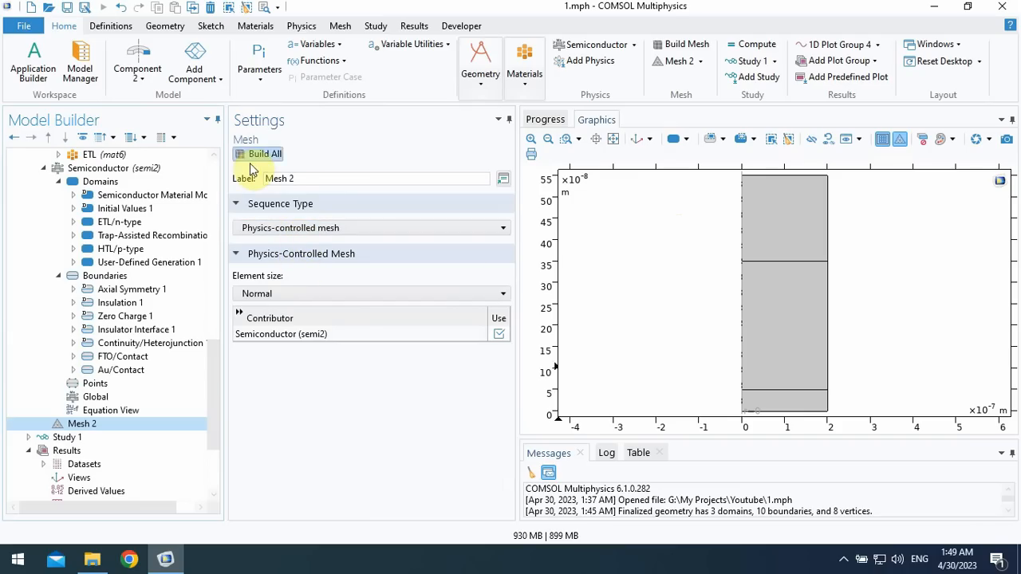
pyautogui.click(267, 294)
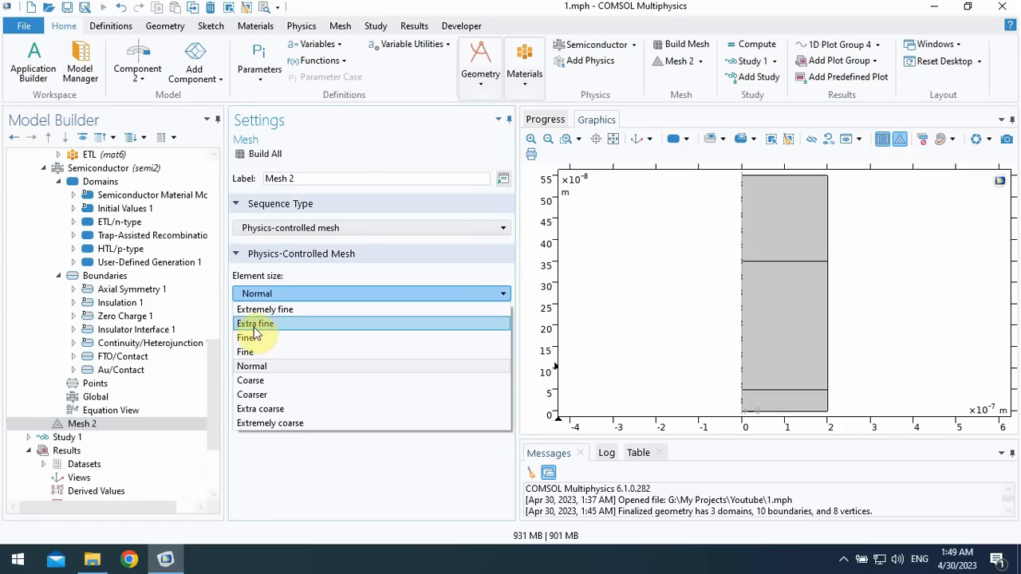
pyautogui.click(242, 153)
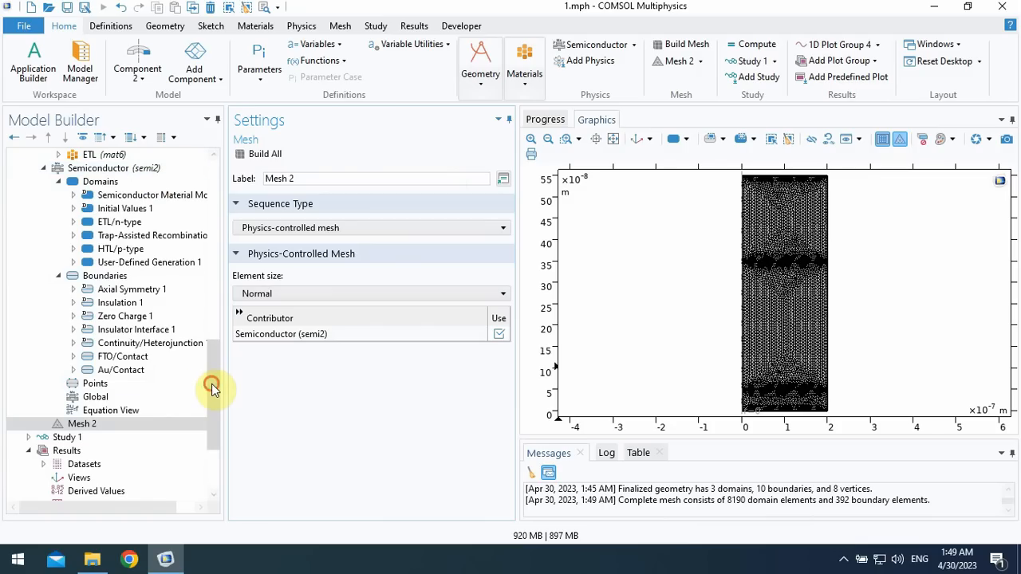
# - Exclude Semiconductor (semi) from solving in Study 1's Stationary step, keep Semiconductor (semi2) included, and compute the study
pyautogui.moveTo(211, 384); pyautogui.dragTo(216, 428)
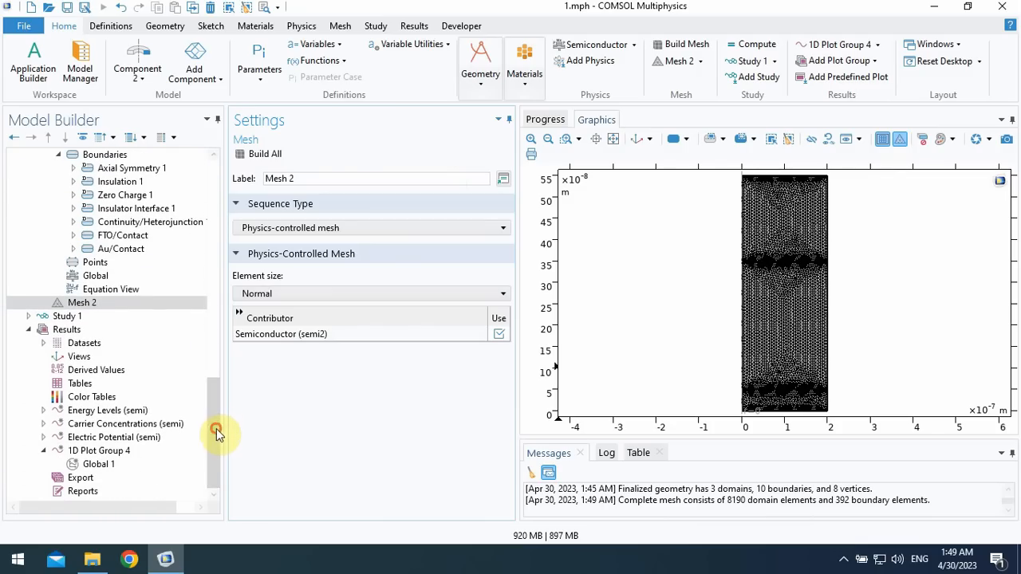
pyautogui.click(84, 304)
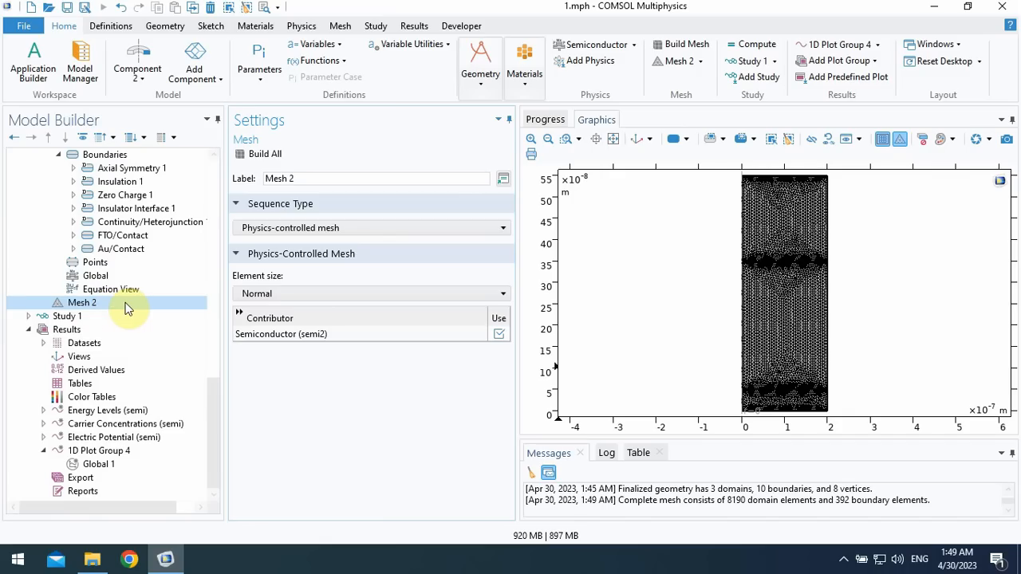
pyautogui.moveTo(216, 406); pyautogui.dragTo(217, 378)
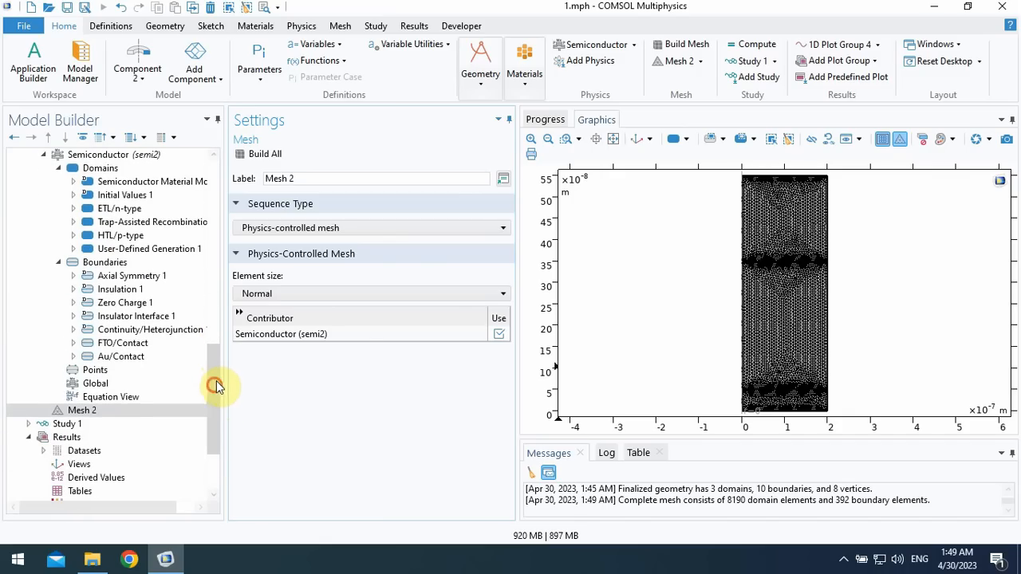
pyautogui.moveTo(216, 386); pyautogui.dragTo(213, 392)
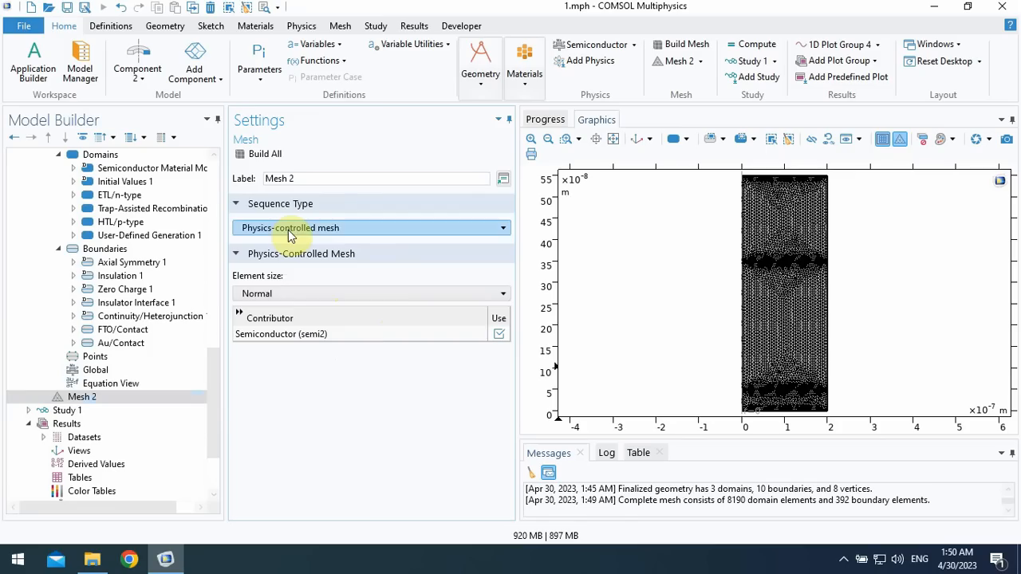
pyautogui.click(26, 413)
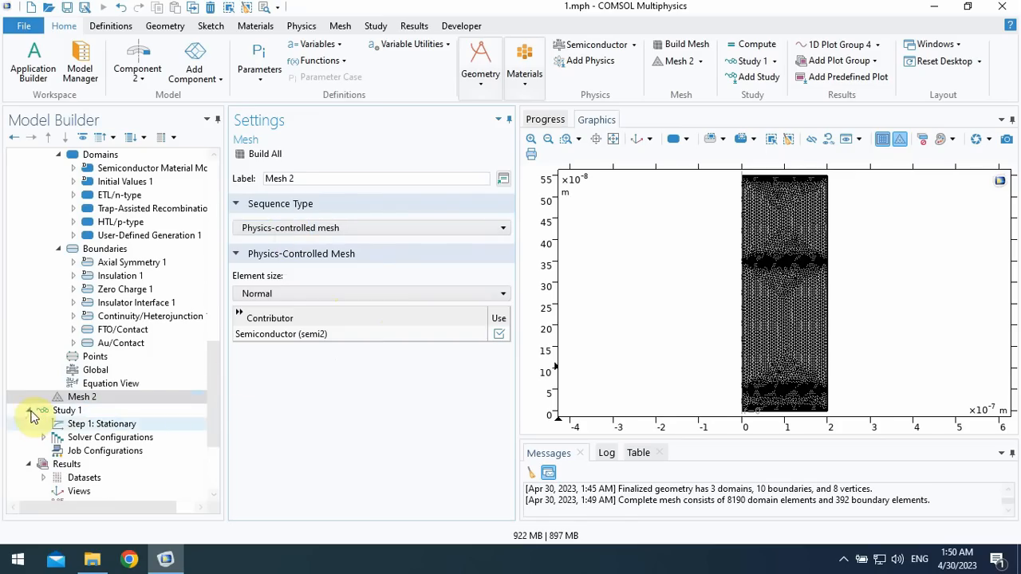
pyautogui.click(95, 424)
pyautogui.moveTo(219, 396); pyautogui.dragTo(221, 402)
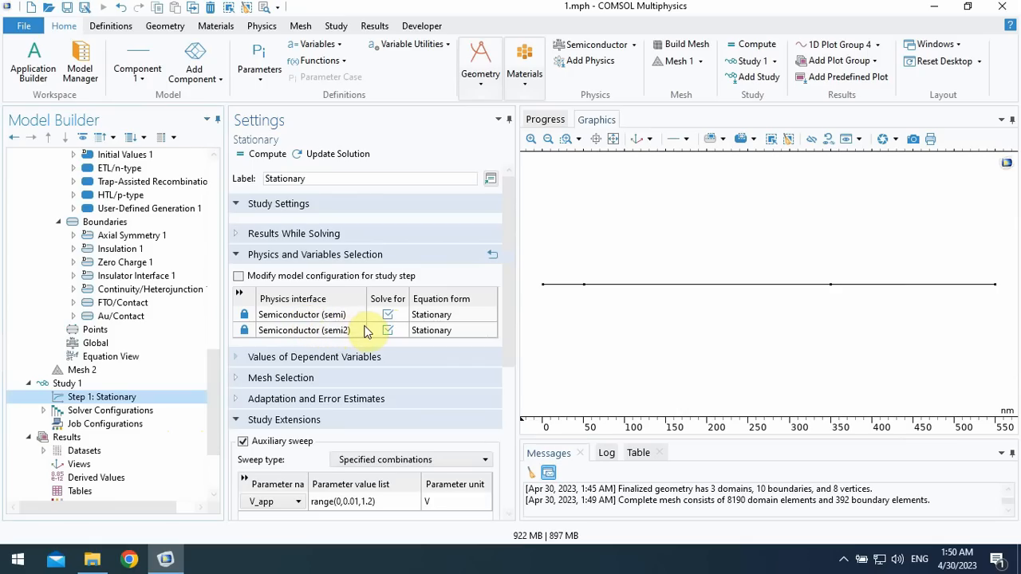
pyautogui.click(387, 315)
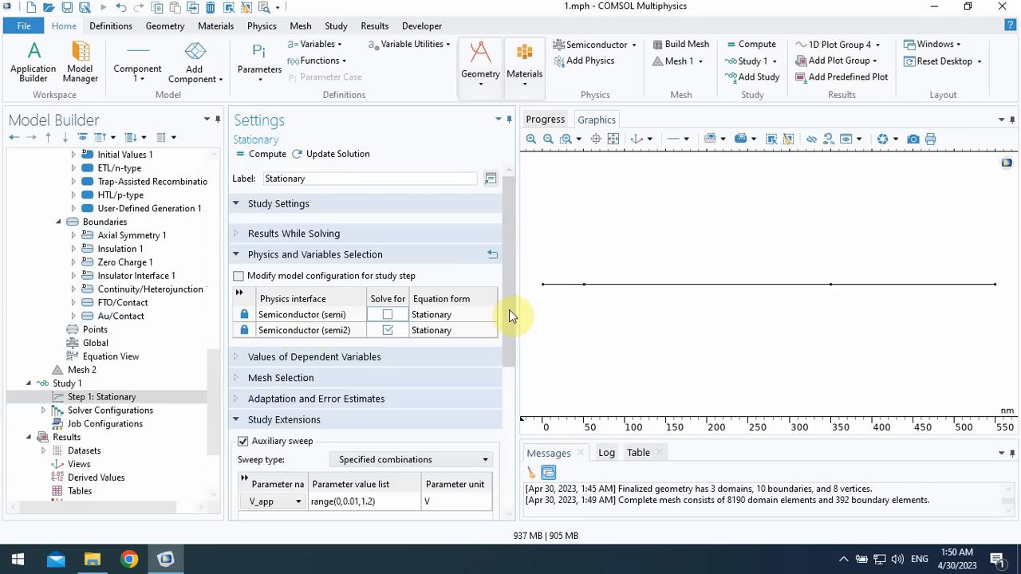
pyautogui.scroll(-2, 511, 319)
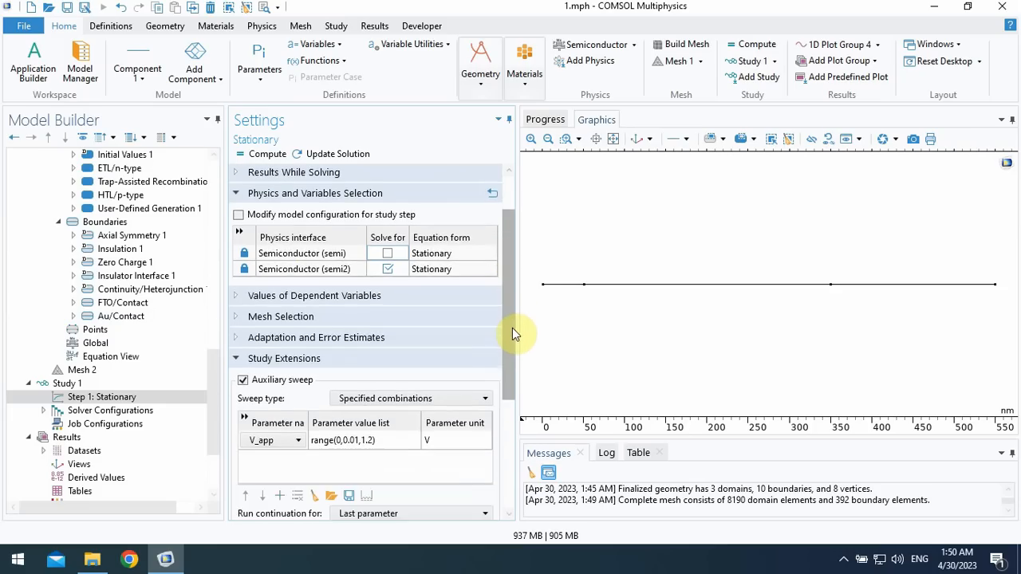
pyautogui.scroll(2, 512, 334)
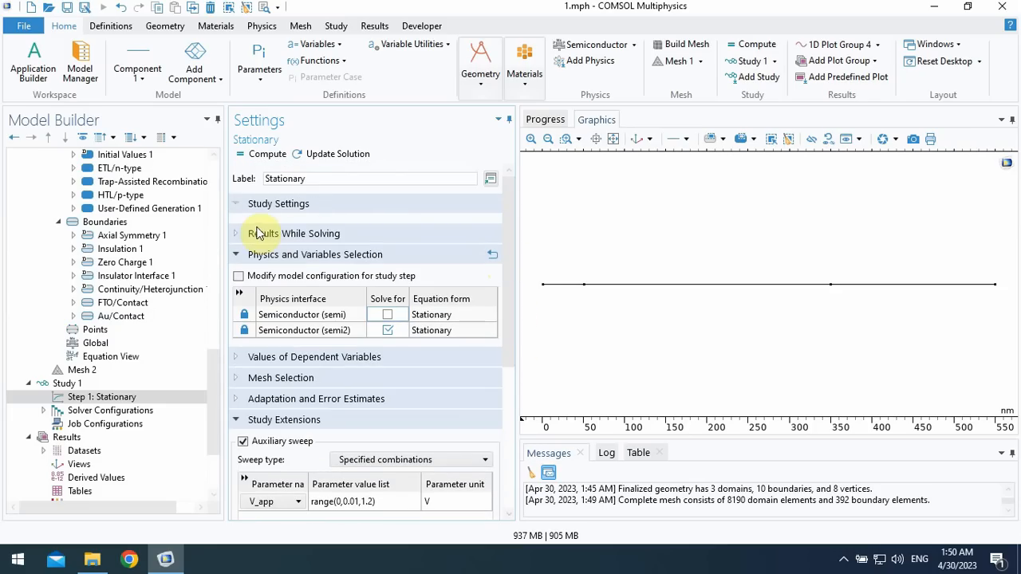
pyautogui.click(266, 155)
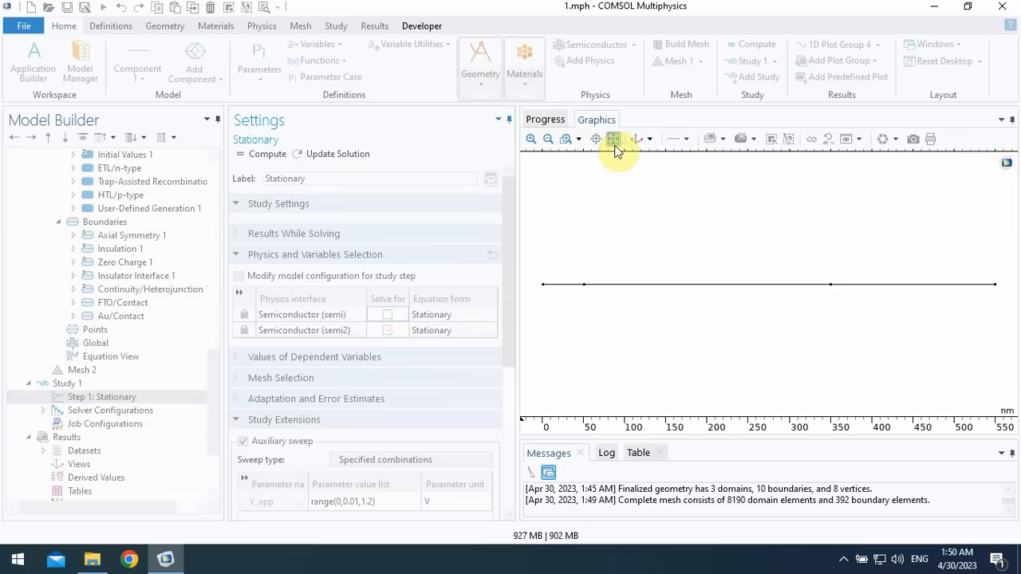
# - Monitor the solver progress, the current V_app sweep value and the nonlinear solver's convergence plot until the computation ends
pyautogui.click(548, 121)
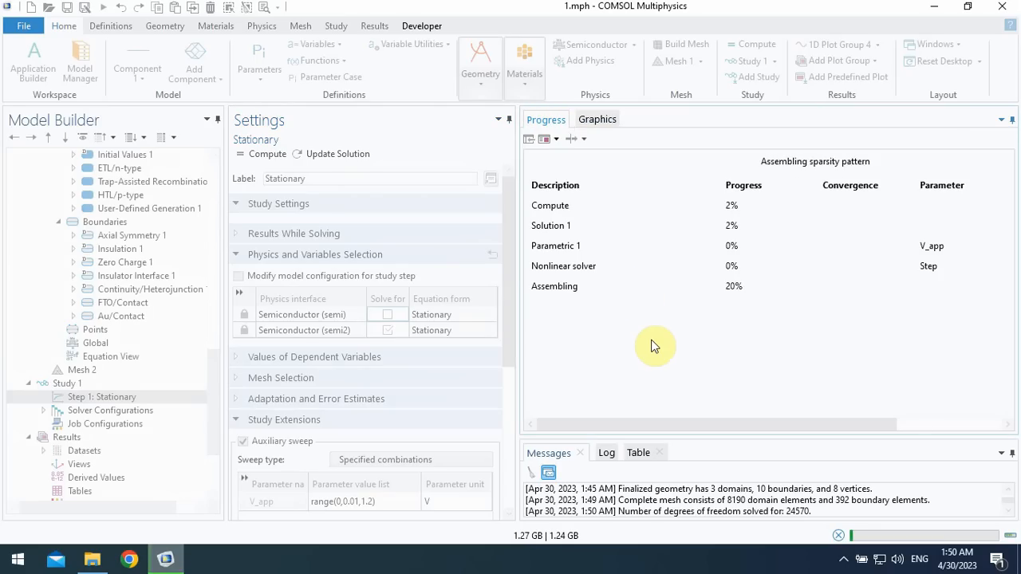
pyautogui.moveTo(620, 425); pyautogui.dragTo(689, 426)
pyautogui.click(659, 129)
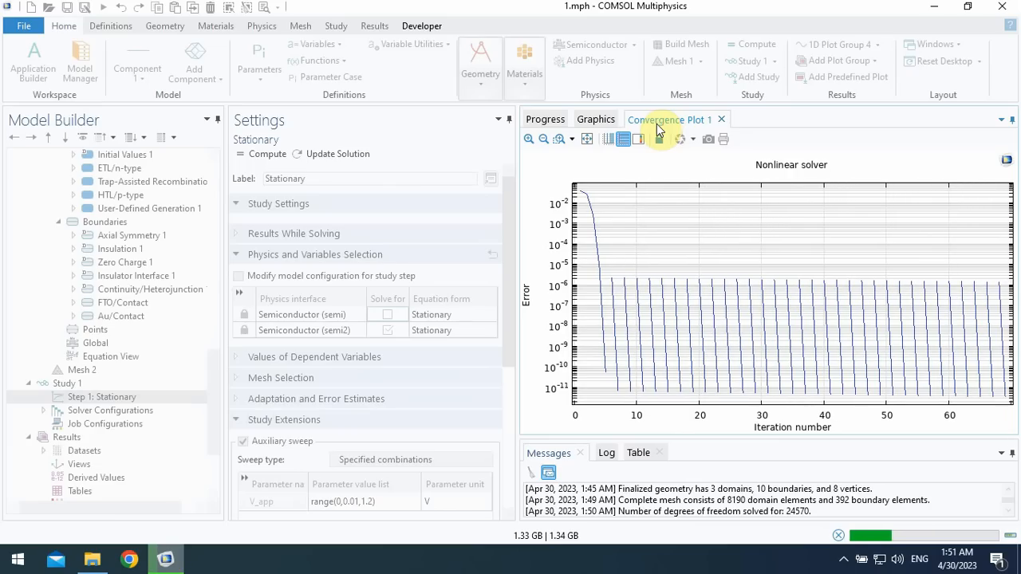
pyautogui.click(547, 121)
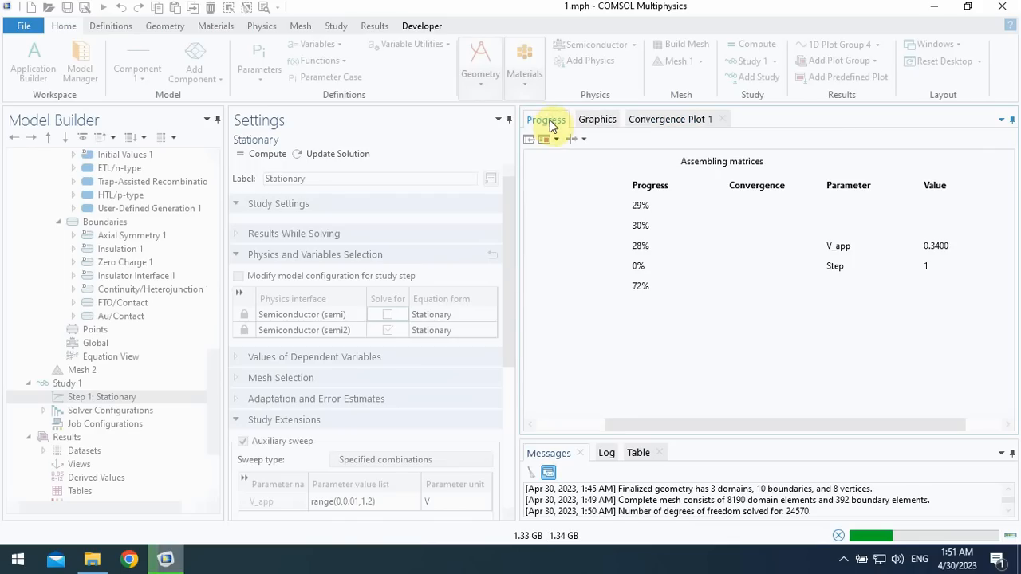
pyautogui.click(631, 425)
pyautogui.moveTo(634, 425); pyautogui.dragTo(566, 424)
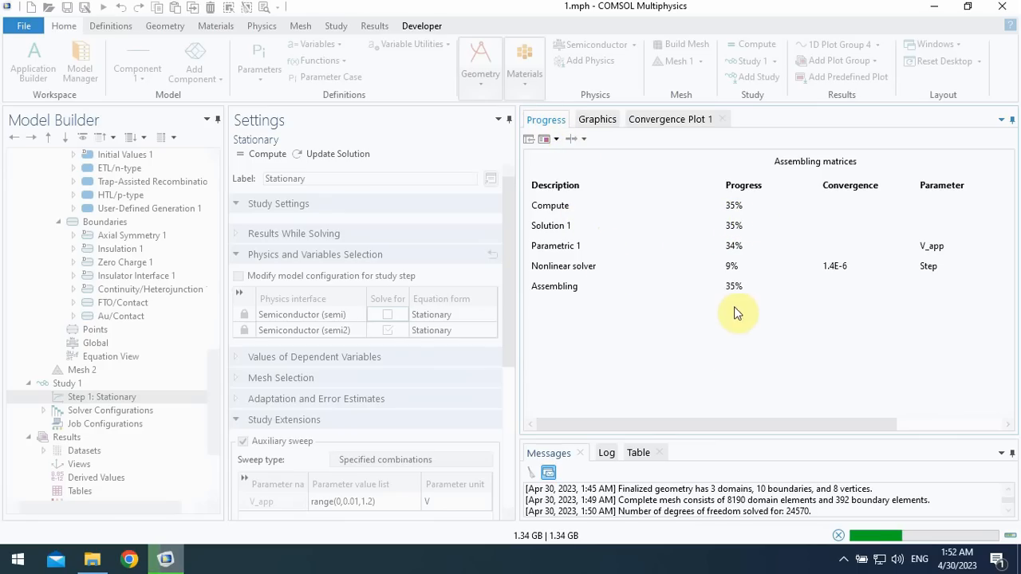
pyautogui.hscroll(3, 714, 421)
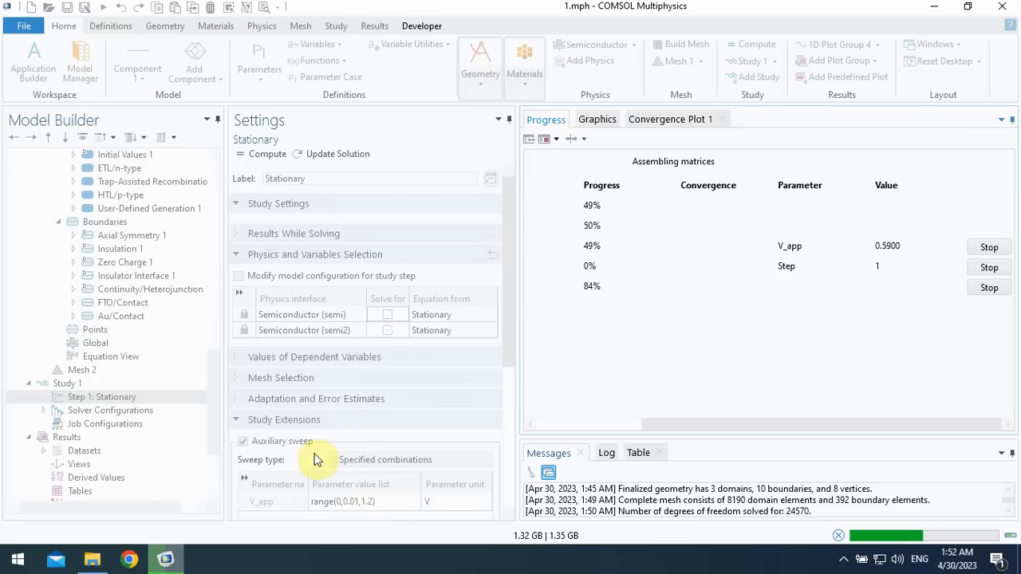
pyautogui.click(675, 121)
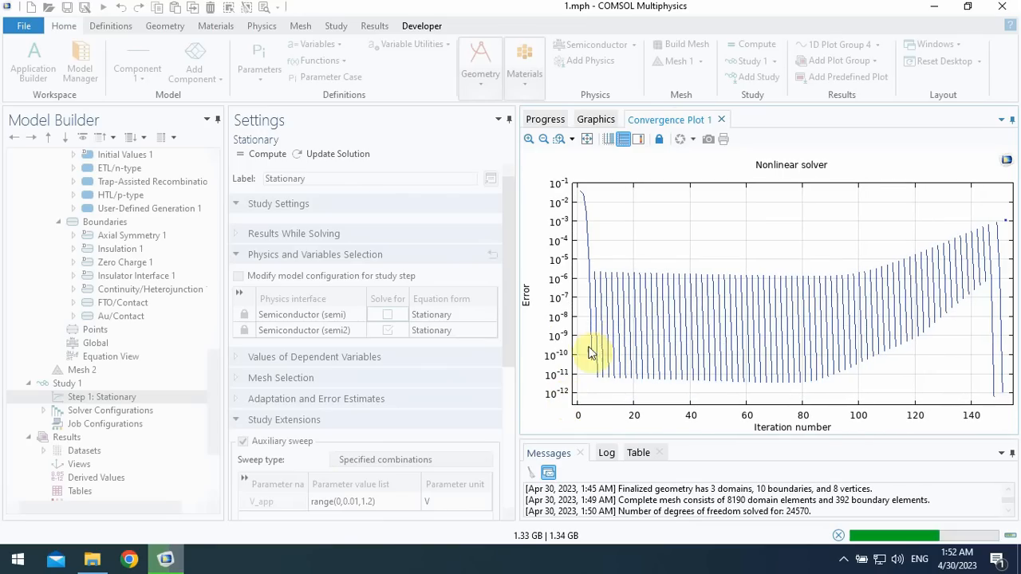
pyautogui.click(545, 119)
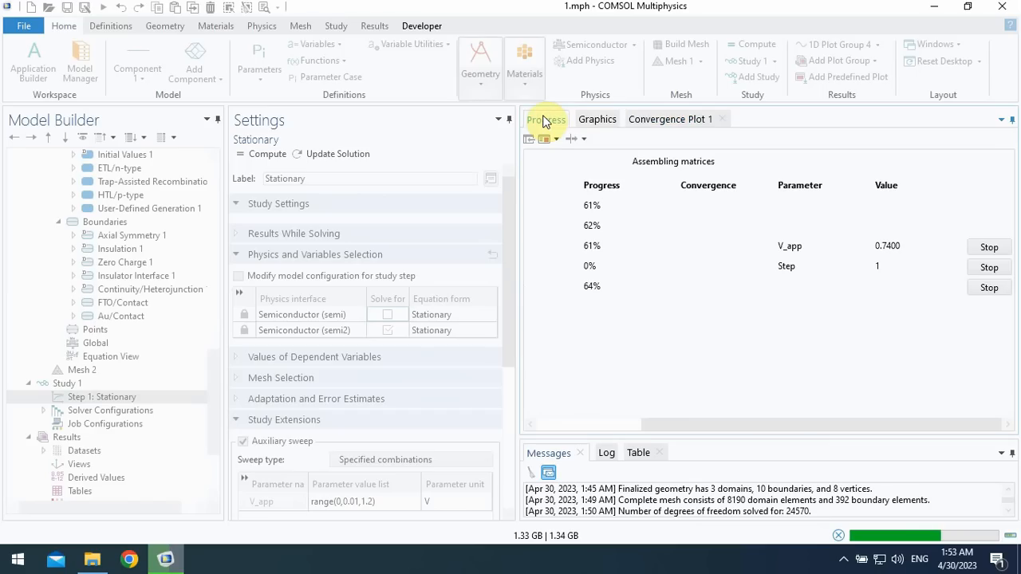
pyautogui.click(668, 420)
pyautogui.moveTo(669, 420); pyautogui.dragTo(540, 424)
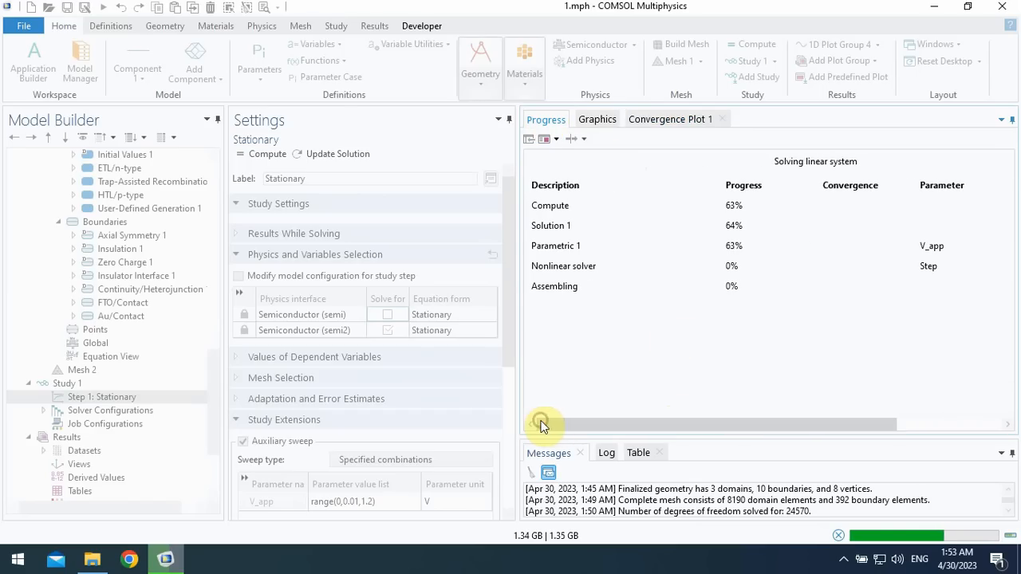
pyautogui.click(670, 119)
pyautogui.click(545, 120)
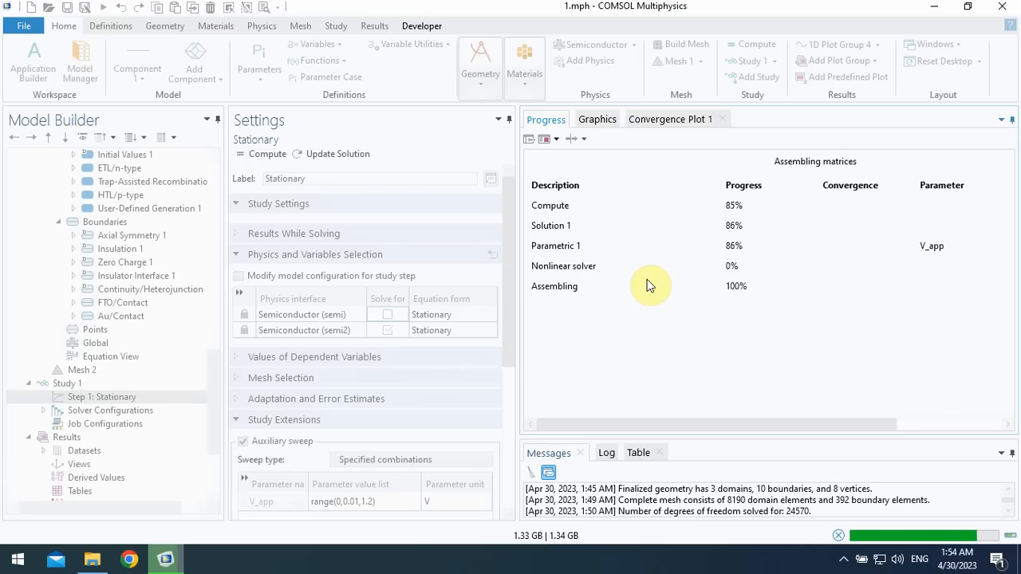
pyautogui.click(658, 118)
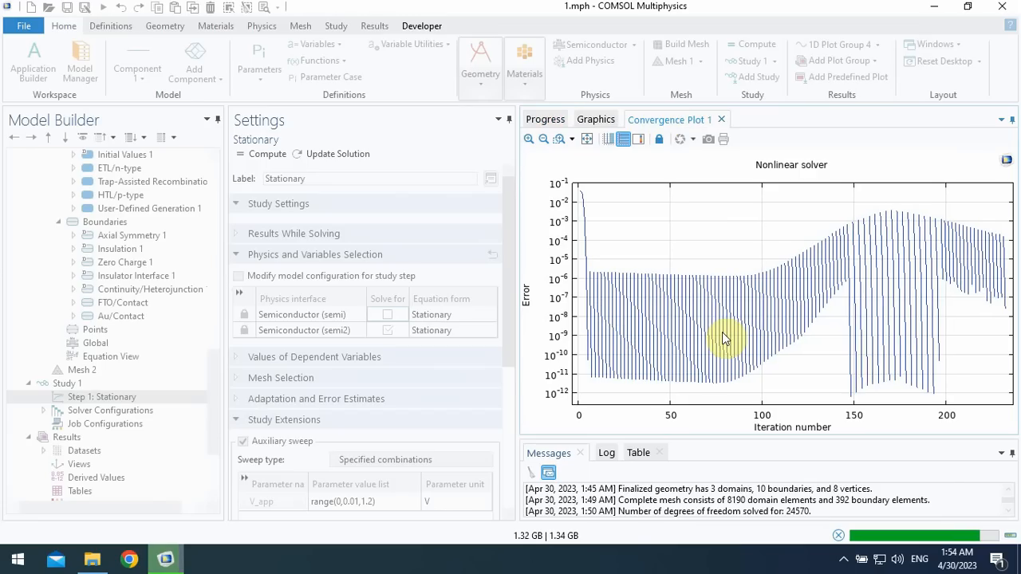
pyautogui.click(547, 119)
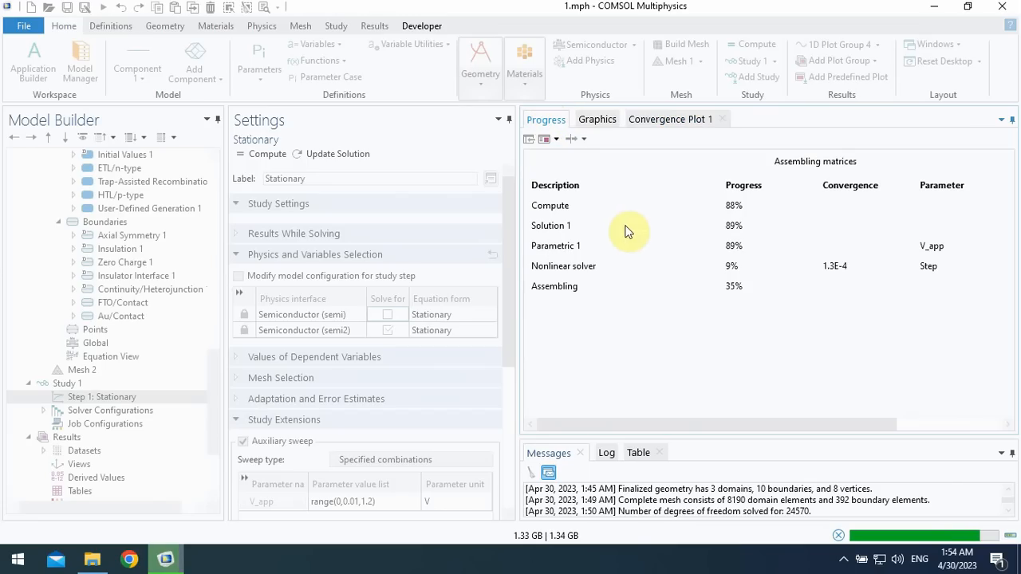
pyautogui.moveTo(689, 426); pyautogui.dragTo(783, 428)
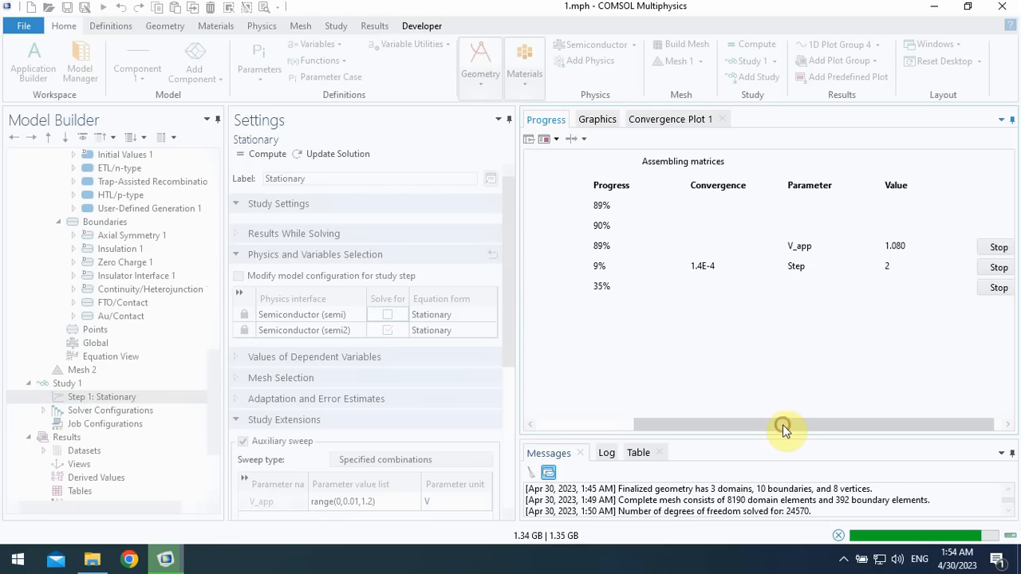
pyautogui.click(788, 425)
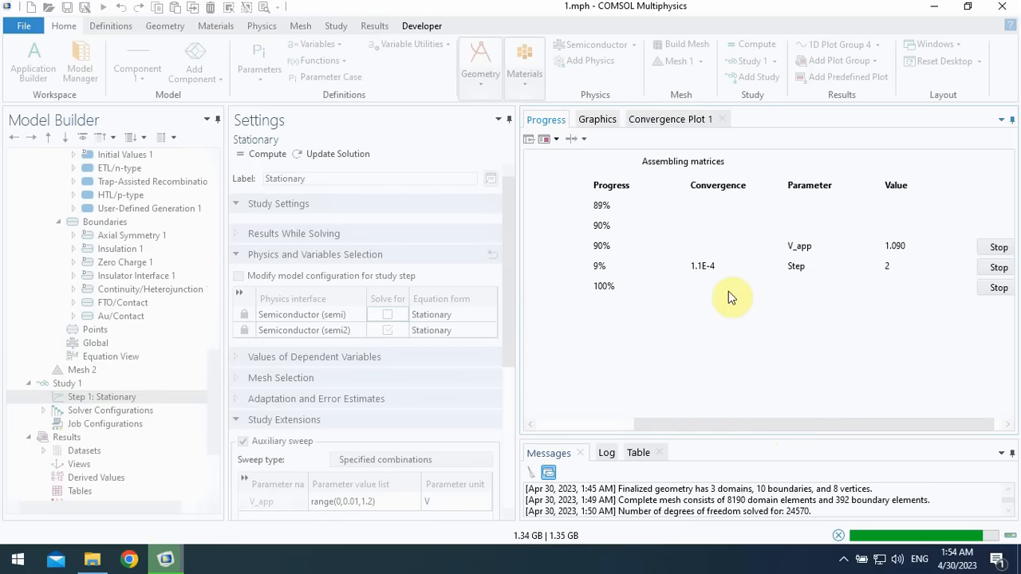
pyautogui.moveTo(712, 423); pyautogui.dragTo(606, 422)
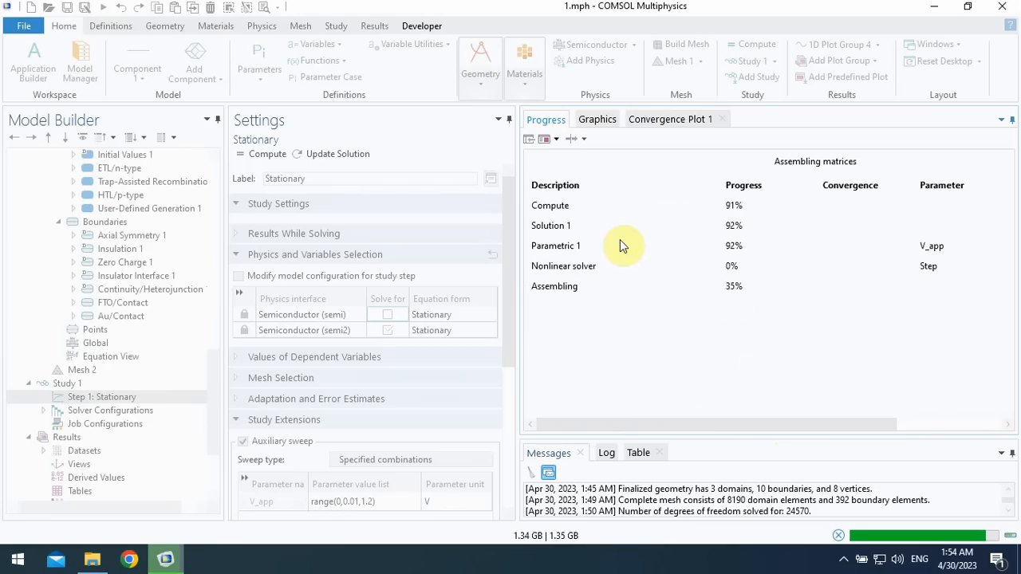
pyautogui.click(594, 124)
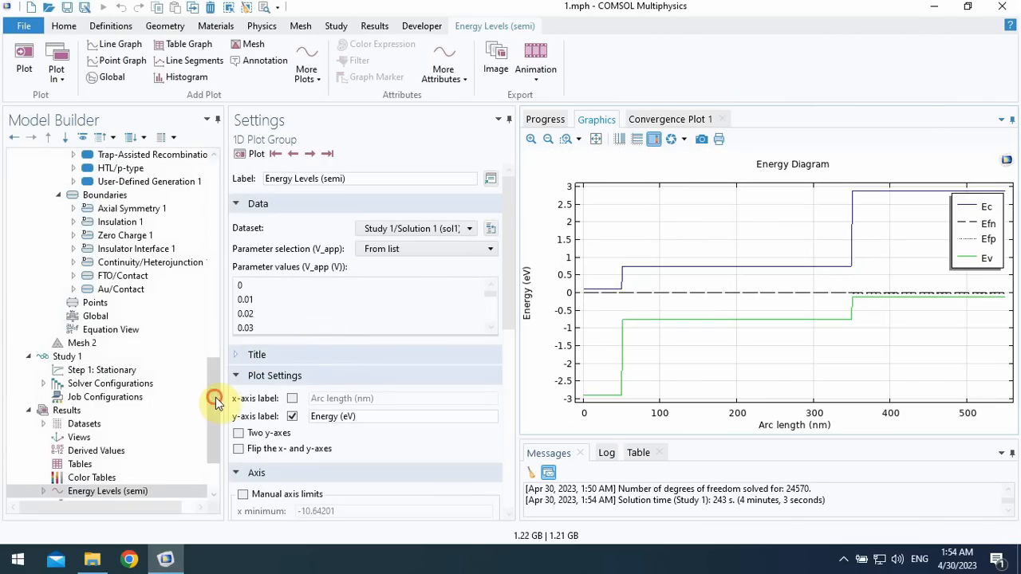
# - Change the y-axis expression of Global 1 in 1D Plot Group 4 to semi2.I0_1/Area
pyautogui.scroll(-3, 216, 399)
pyautogui.click(112, 465)
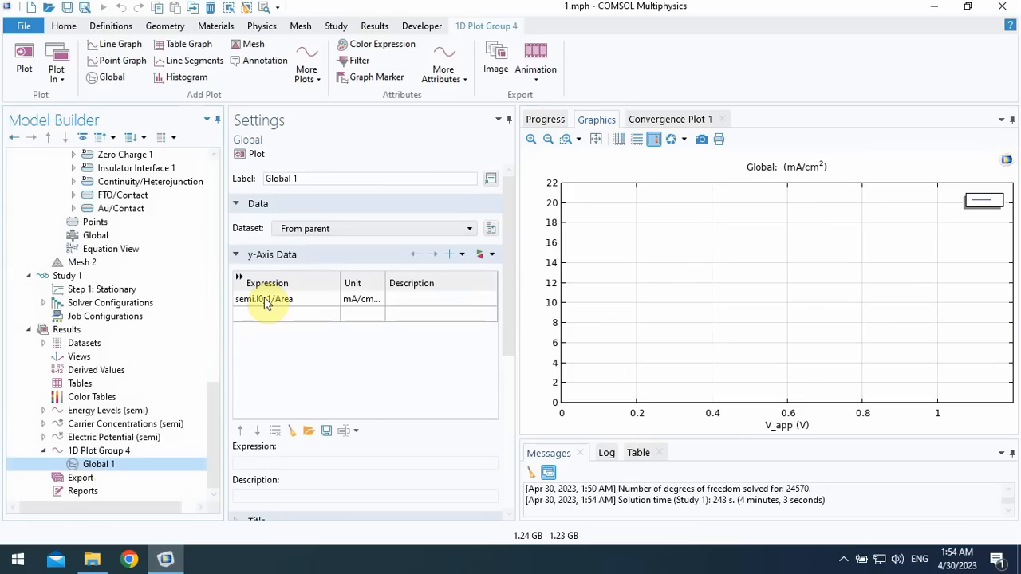
pyautogui.click(266, 302)
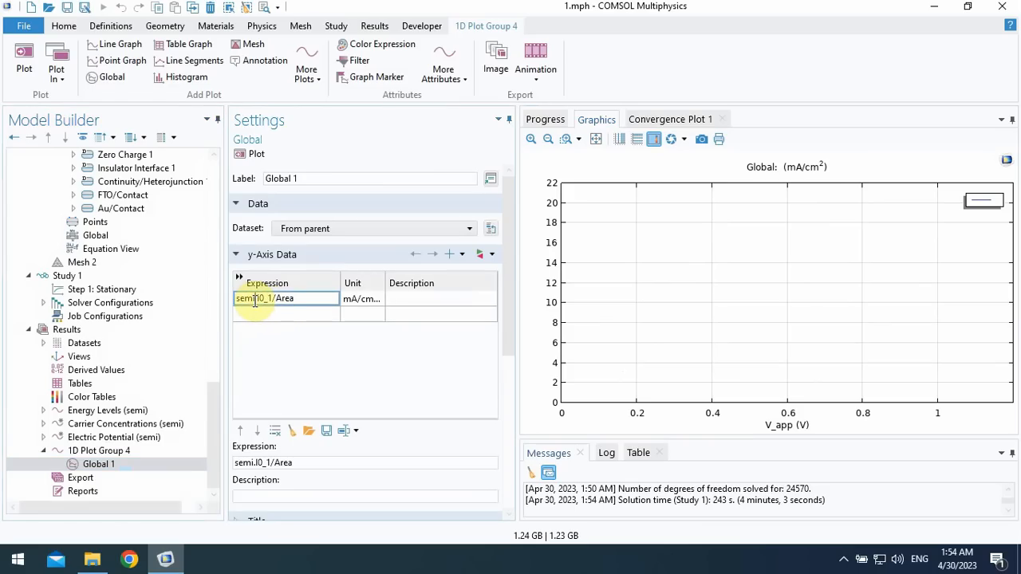
pyautogui.click(255, 299)
pyautogui.write('2')
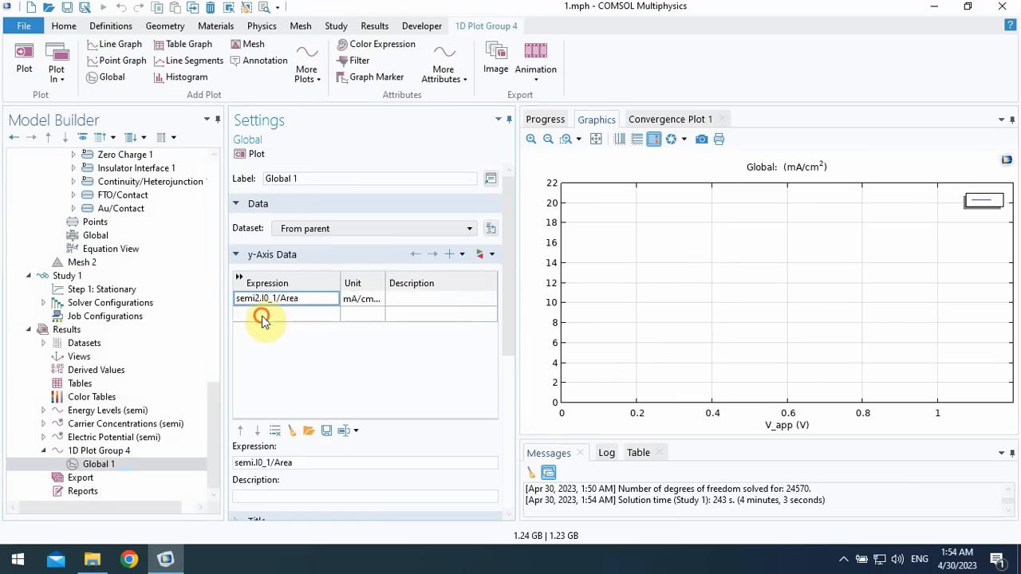
# - Set the dataset of Global 1 to Study 1/Solution 1 (sol1)
pyautogui.click(261, 316)
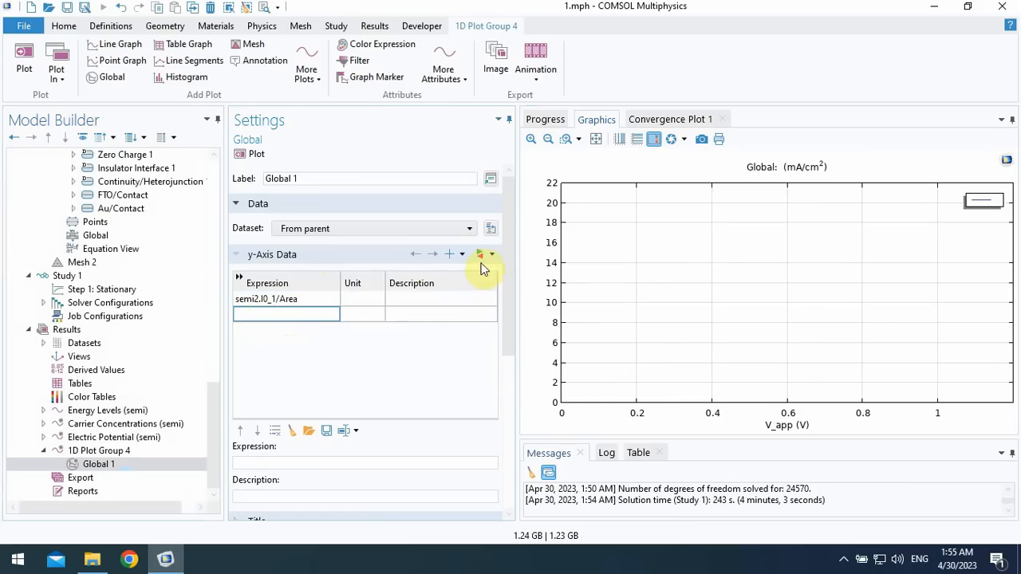
pyautogui.click(444, 229)
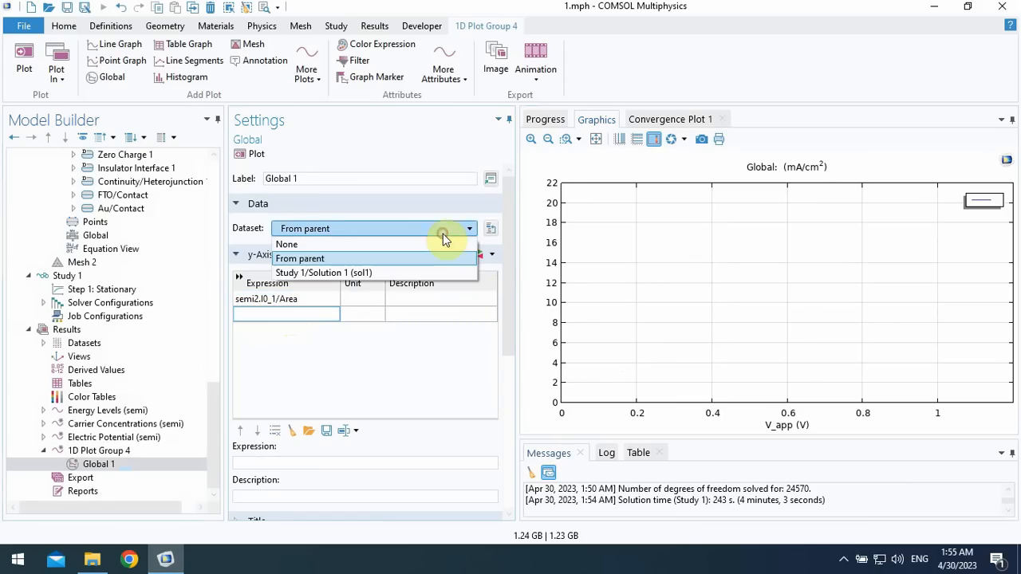
pyautogui.click(364, 273)
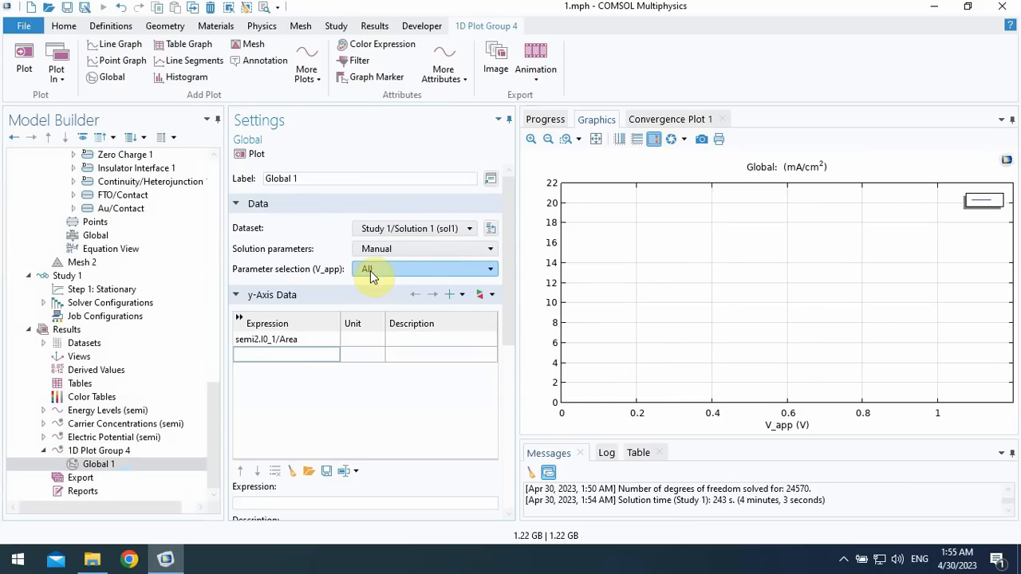
# - Remove the division by Area from Global 1's y-axis expression, leaving semi2.I0_1
pyautogui.click(249, 342)
pyautogui.moveTo(308, 341); pyautogui.dragTo(278, 340)
pyautogui.press('BackSpace')
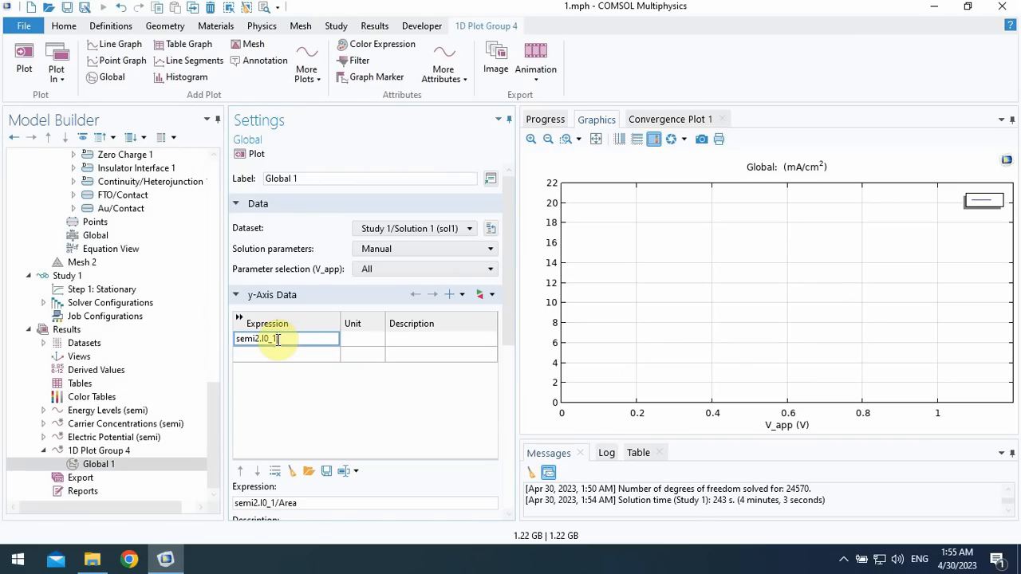
pyautogui.click(288, 351)
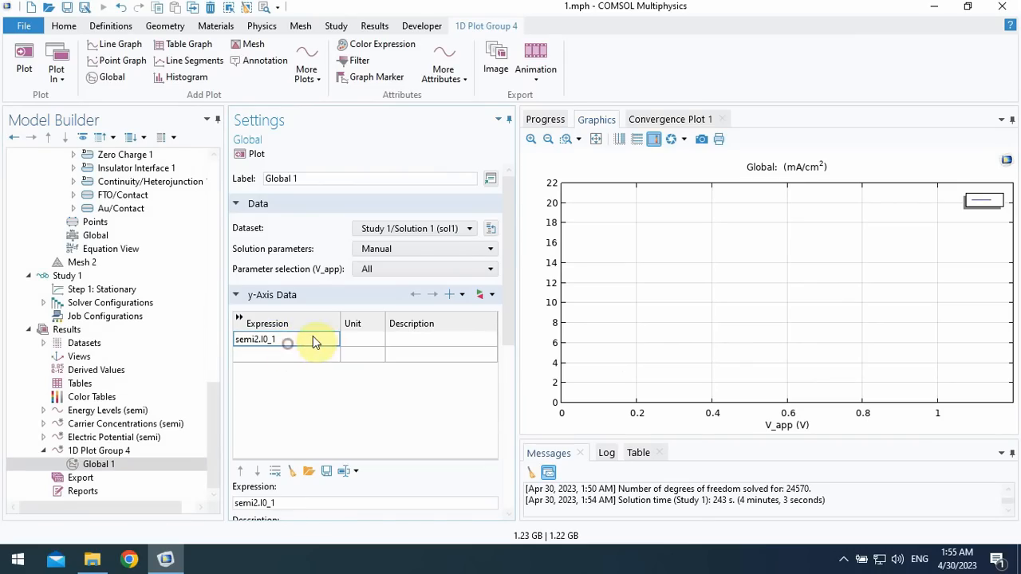
# - Replace Global 1's y-axis expression with Component 2's Semiconductor terminal current comp2.semi2.I0_1 and plot it
pyautogui.click(493, 296)
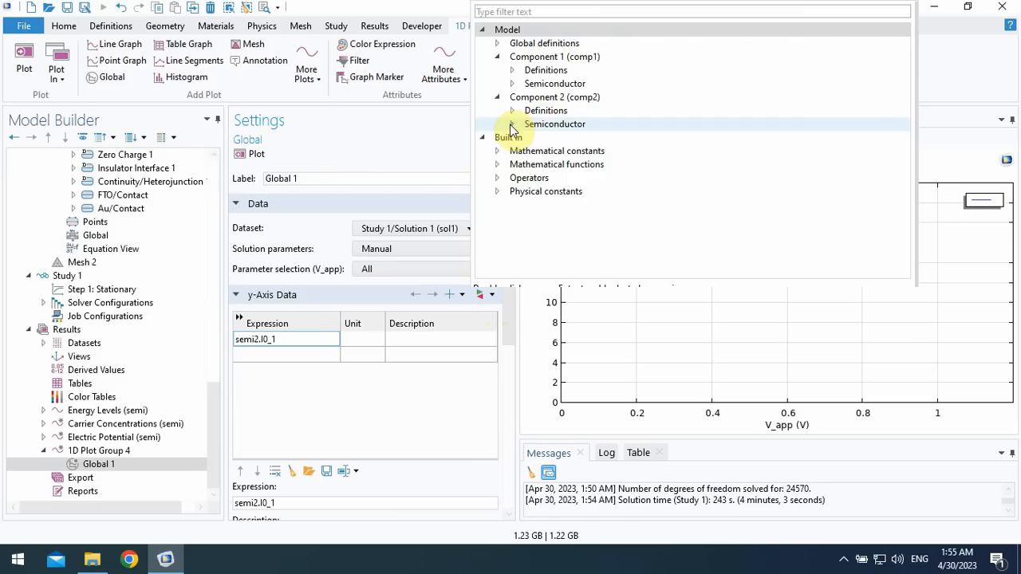
pyautogui.click(511, 124)
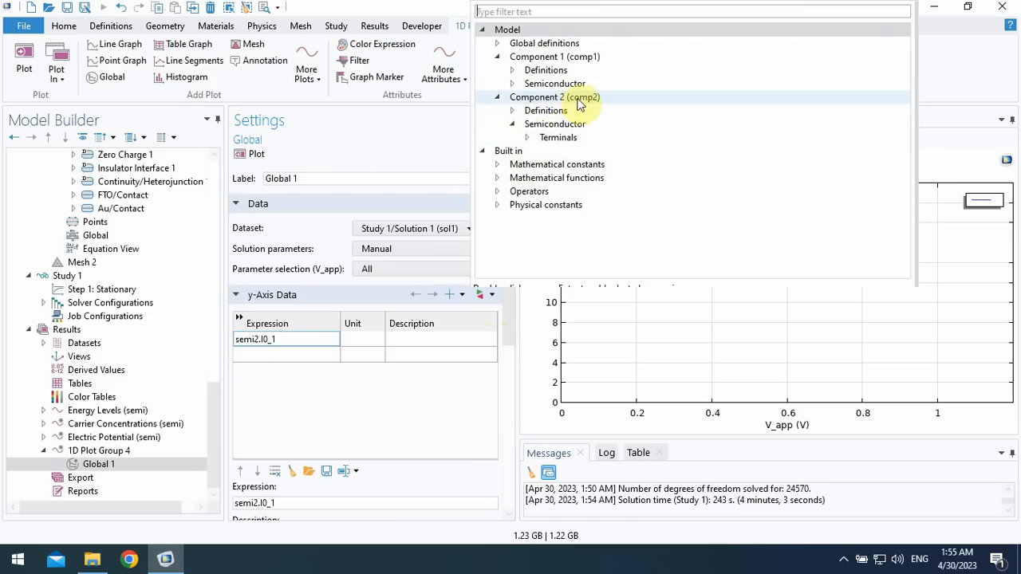
pyautogui.click(528, 138)
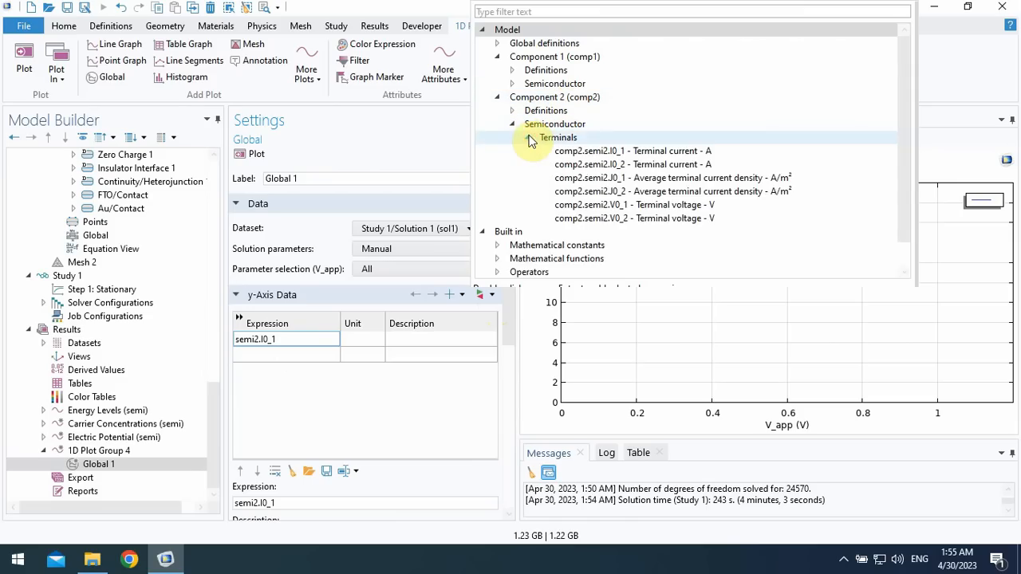
pyautogui.click(590, 153)
pyautogui.doubleClick(582, 153)
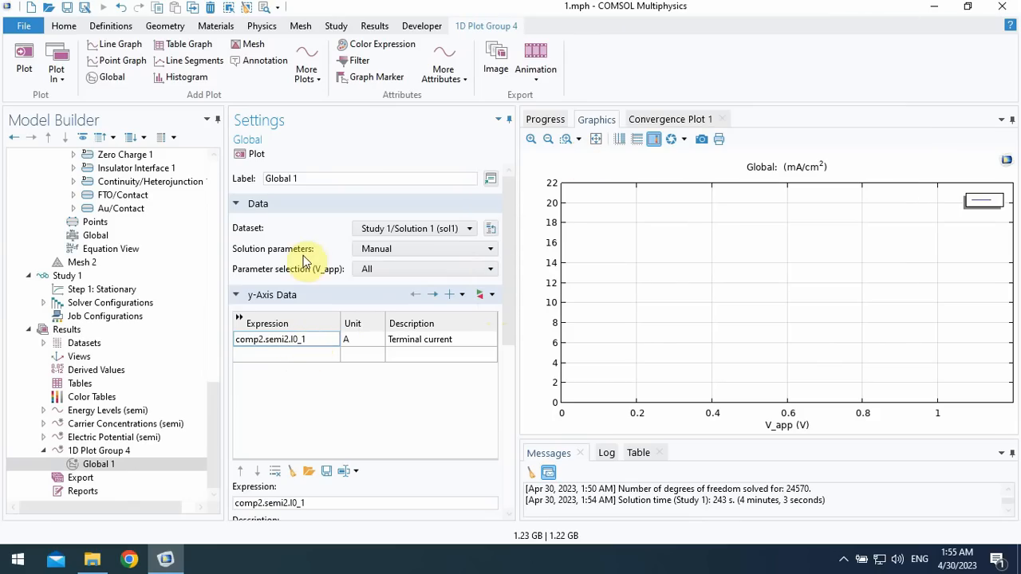
pyautogui.click(250, 154)
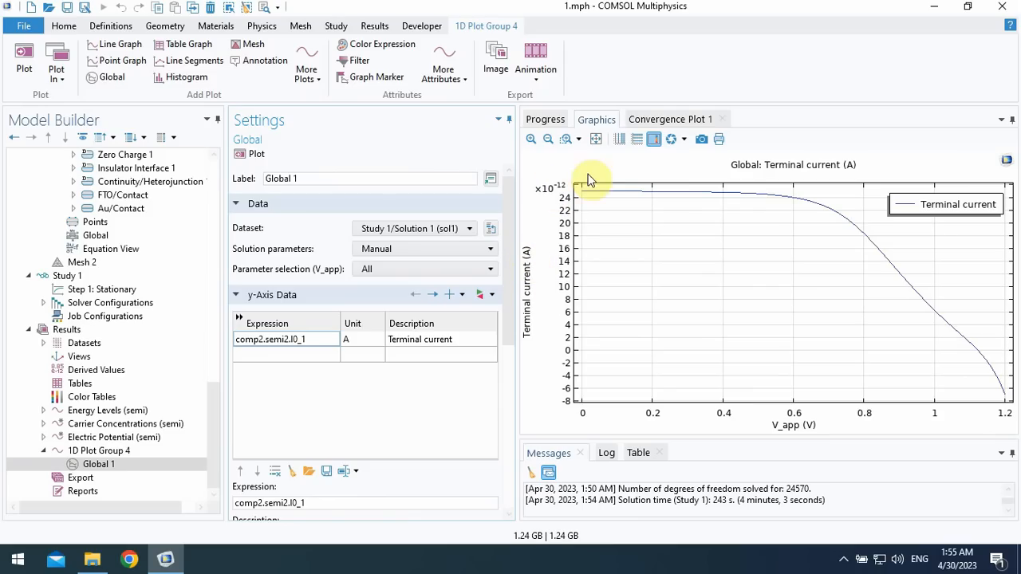
# - Set the unit of Global 1's terminal current to mA and replot the curve
pyautogui.click(344, 341)
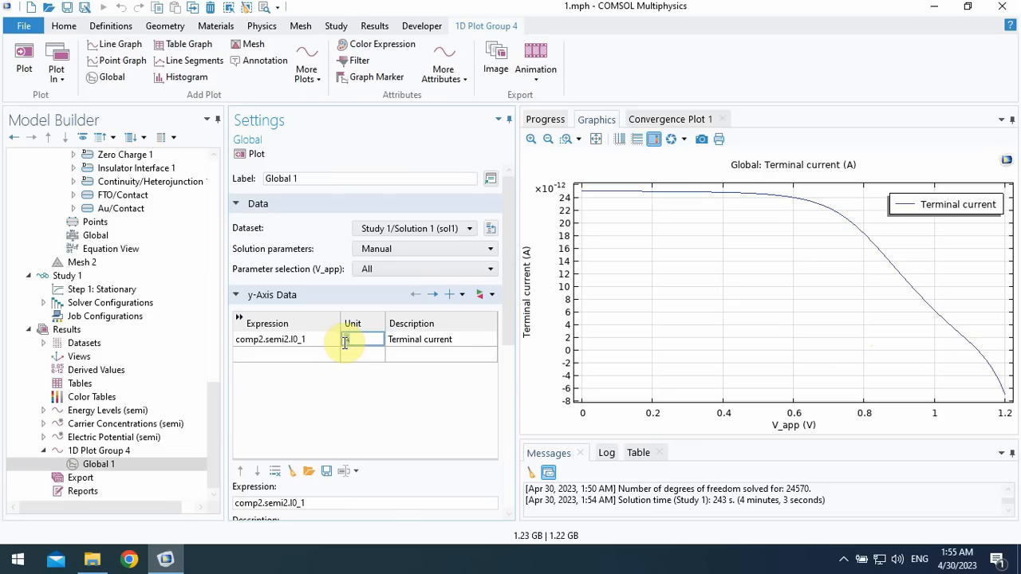
pyautogui.write('mA')
pyautogui.click(299, 355)
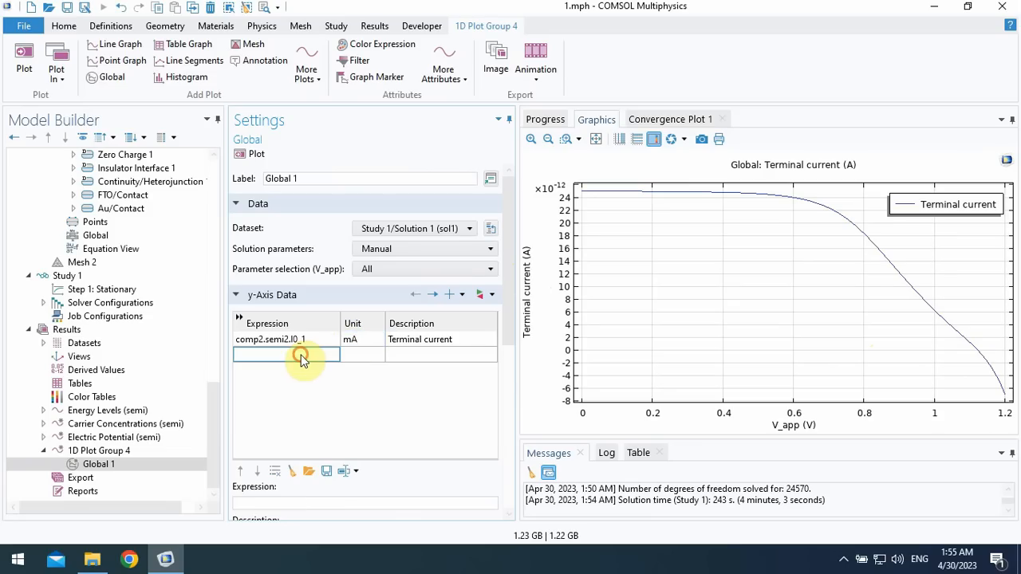
pyautogui.click(245, 156)
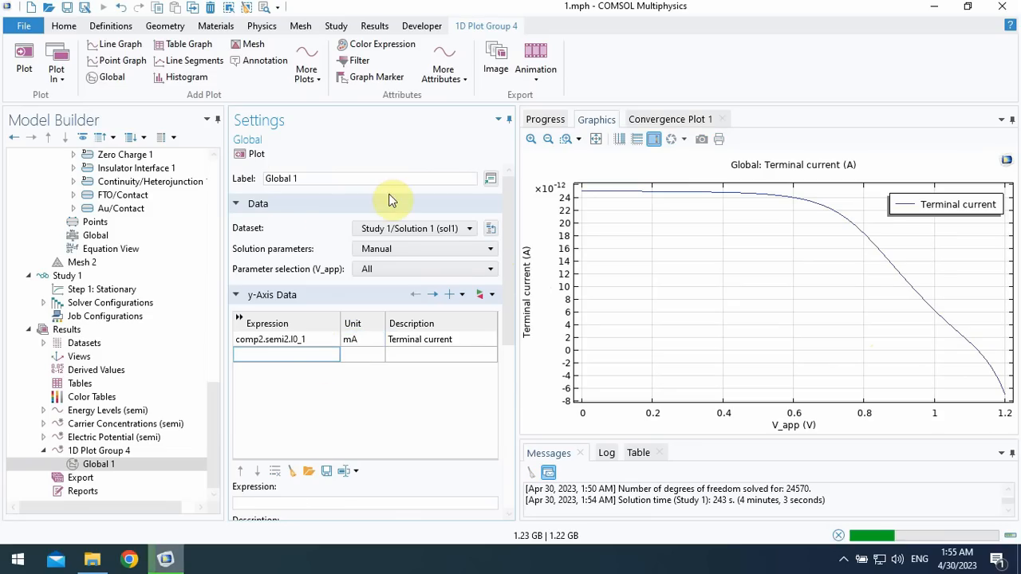
pyautogui.click(596, 145)
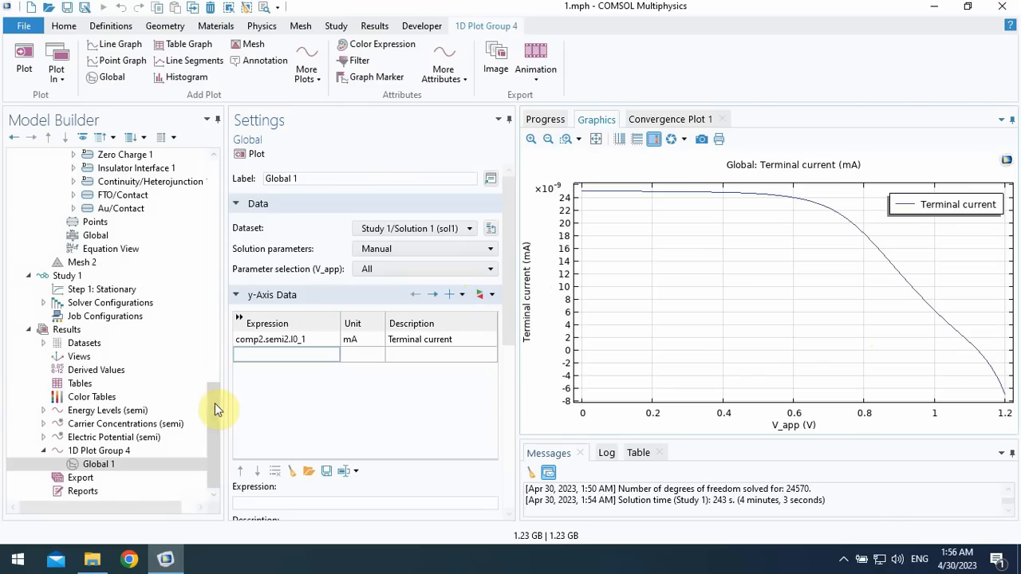
# - Examine Component 2's Semiconductor (semi2) settings and the width of Rectangle 1 in Geometry 2
pyautogui.scroll(5, 216, 403)
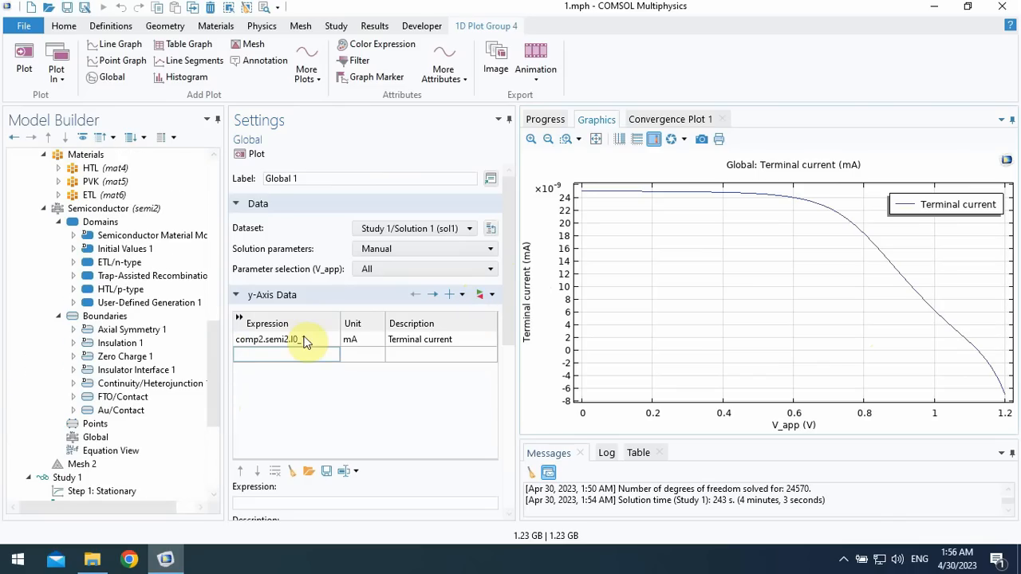
pyautogui.click(147, 211)
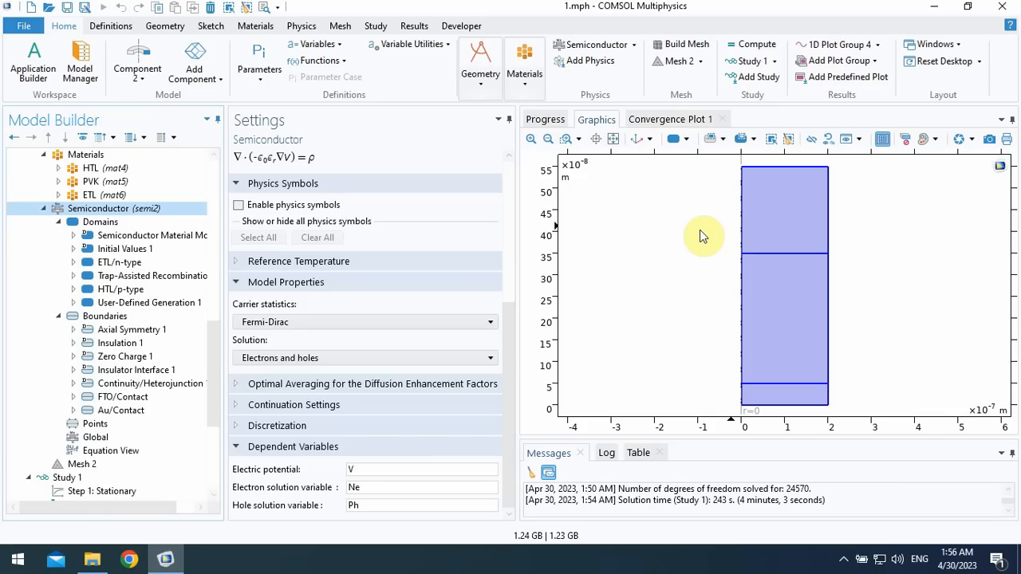
pyautogui.moveTo(511, 351); pyautogui.dragTo(513, 233)
pyautogui.moveTo(214, 356); pyautogui.dragTo(217, 289)
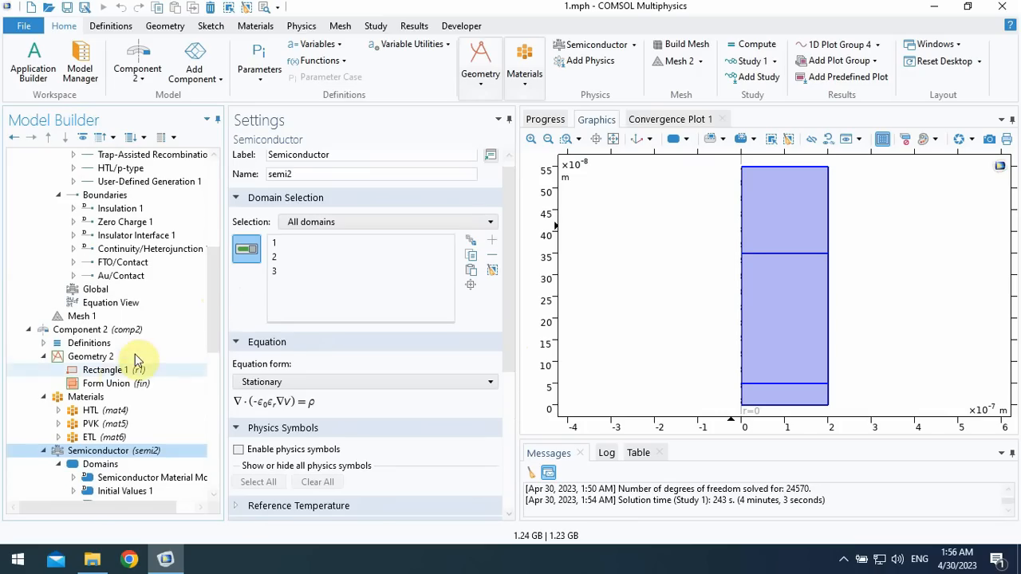
pyautogui.click(120, 370)
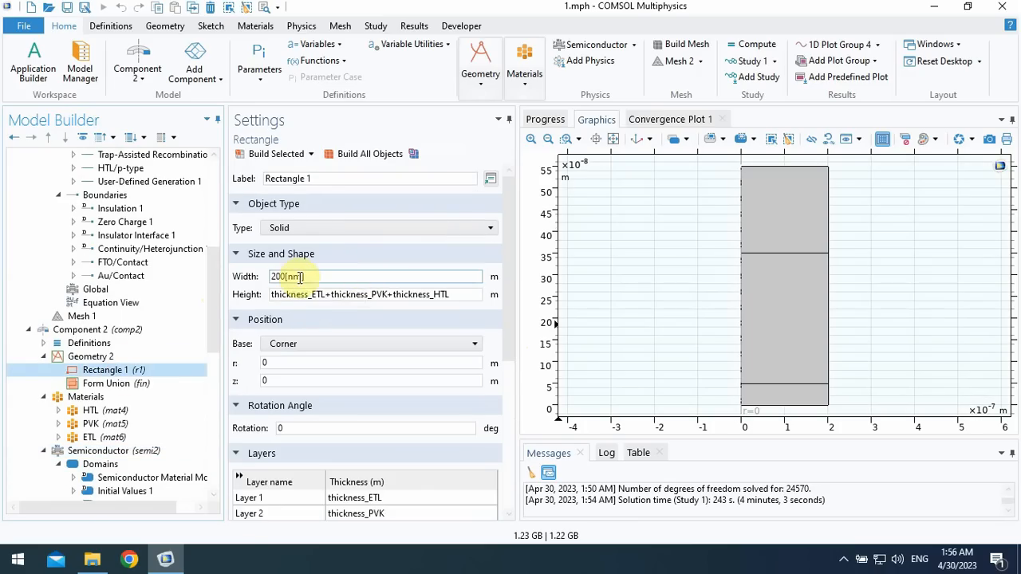
pyautogui.moveTo(311, 277); pyautogui.dragTo(272, 276)
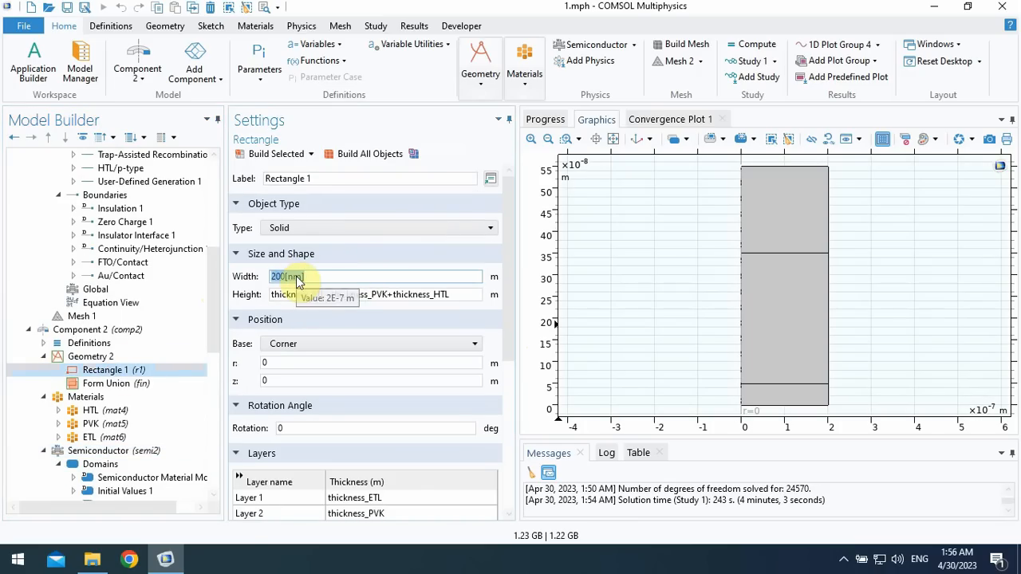
# - Divide Global 1's terminal current by the circular device area, entering the expression comp2.semi2.I0_1/(pi*200[nm]^2)
pyautogui.moveTo(212, 292); pyautogui.dragTo(213, 433)
pyautogui.click(111, 451)
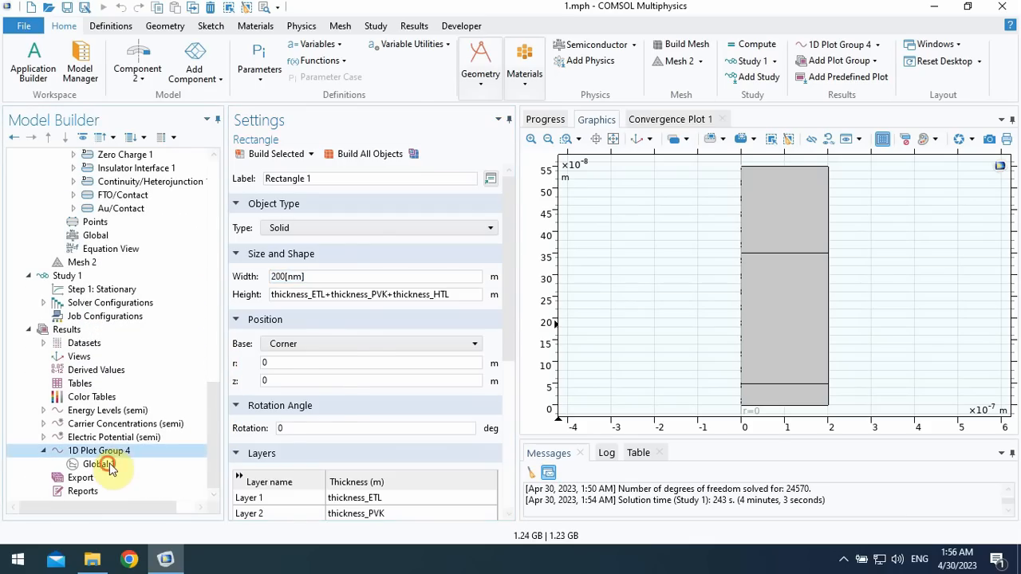
pyautogui.click(106, 467)
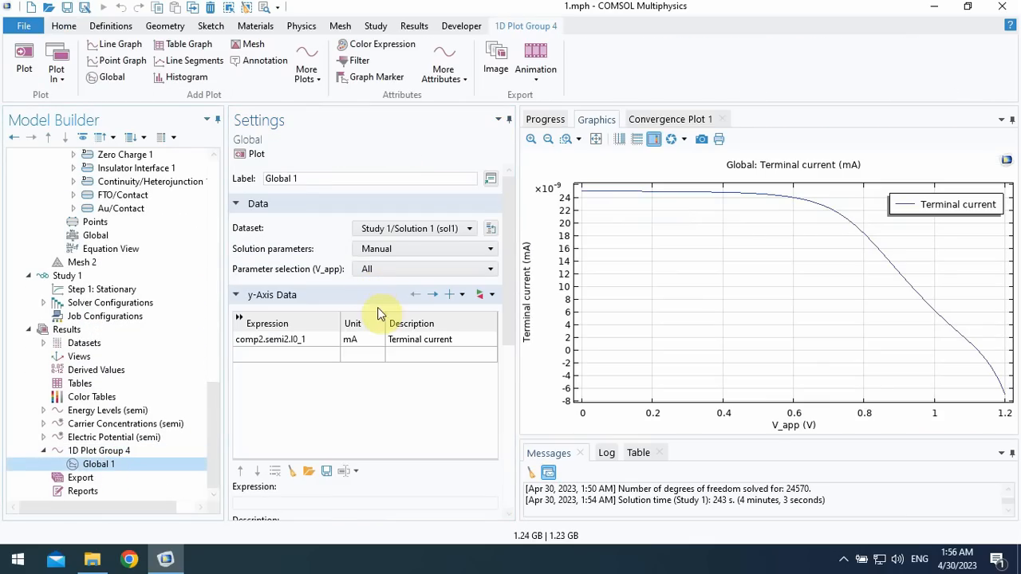
pyautogui.click(317, 341)
pyautogui.write('/(pi*')
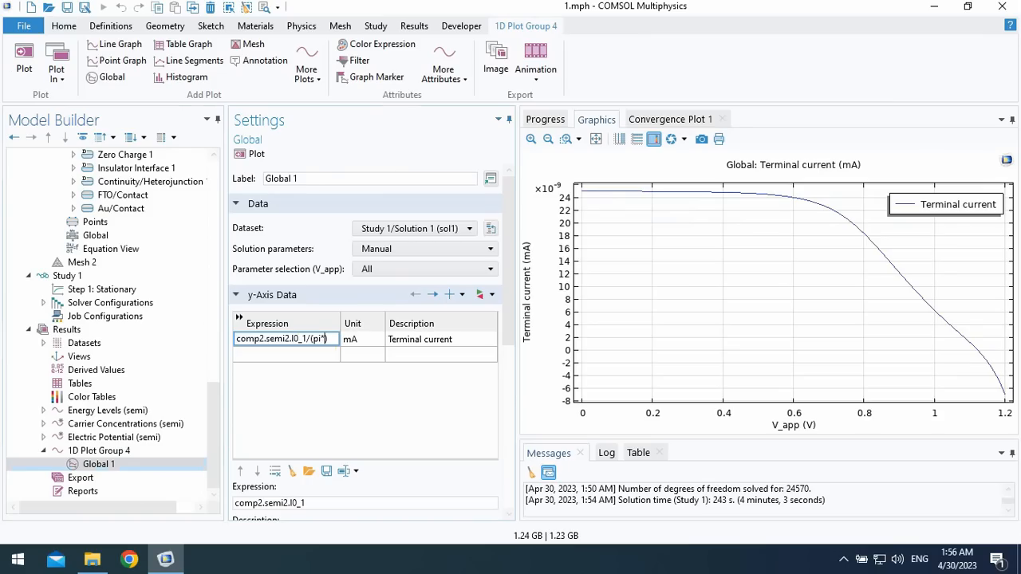
pyautogui.write('200[nm]')
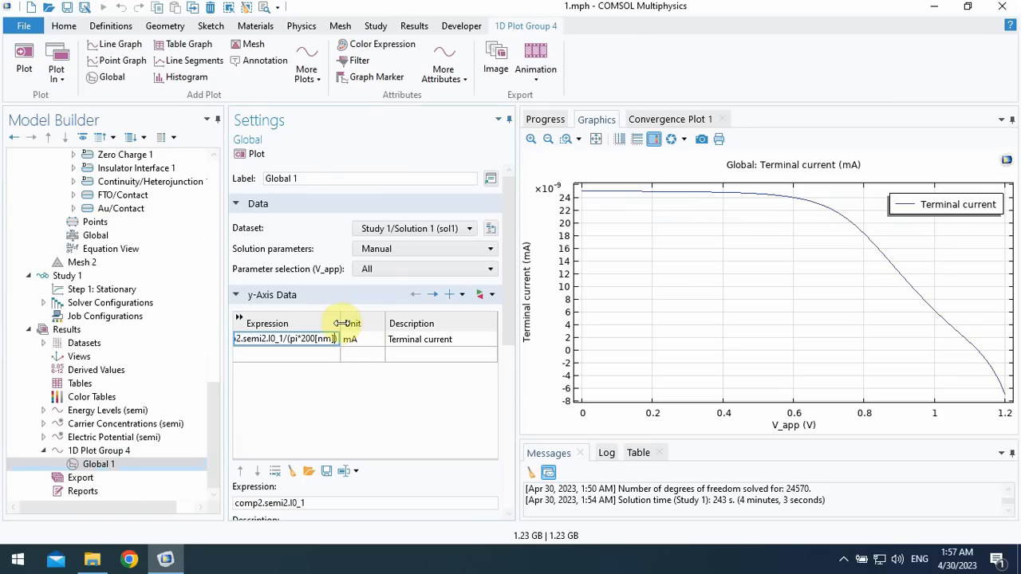
pyautogui.moveTo(339, 319); pyautogui.dragTo(431, 319)
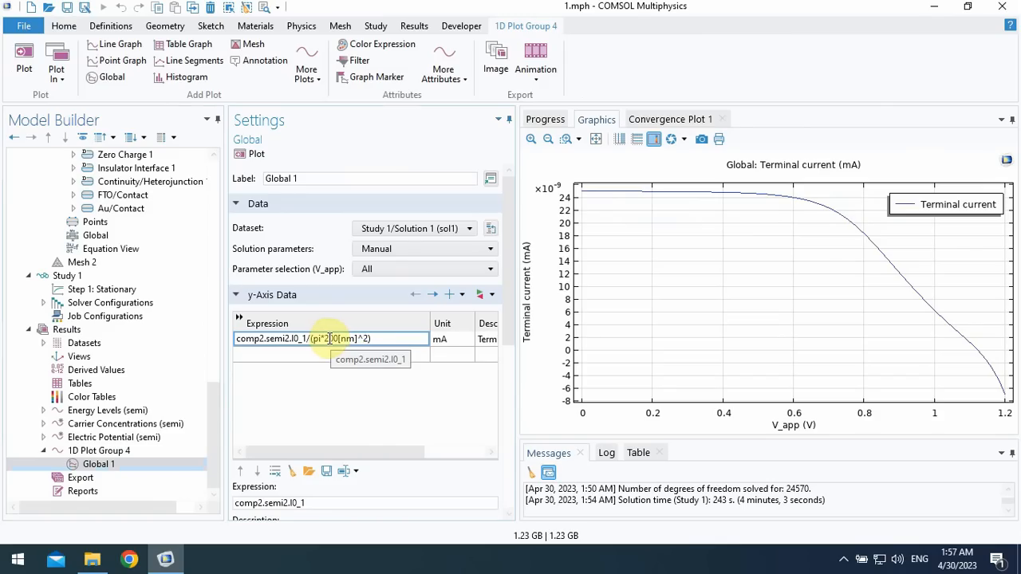
pyautogui.click(325, 338)
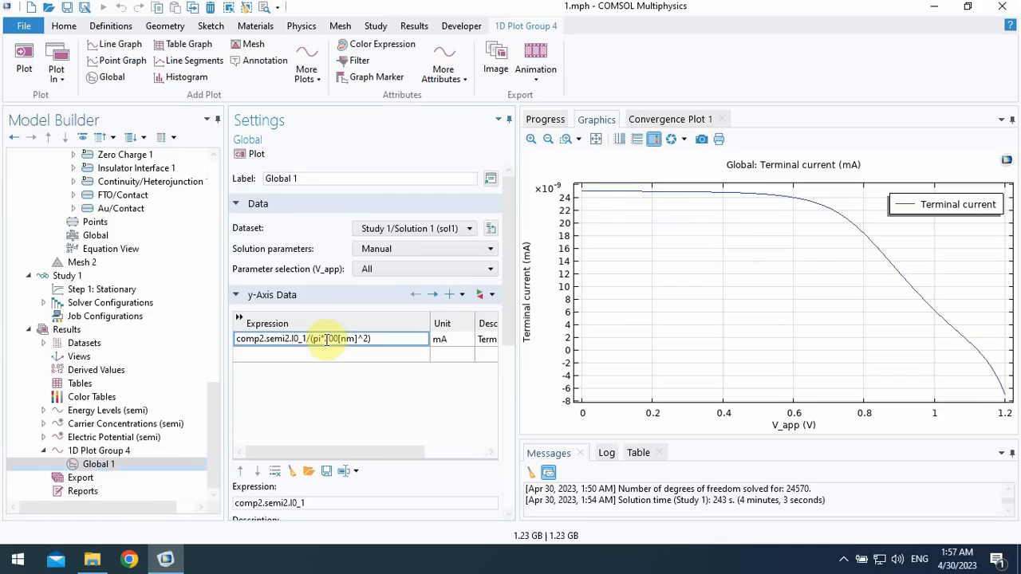
pyautogui.click(327, 356)
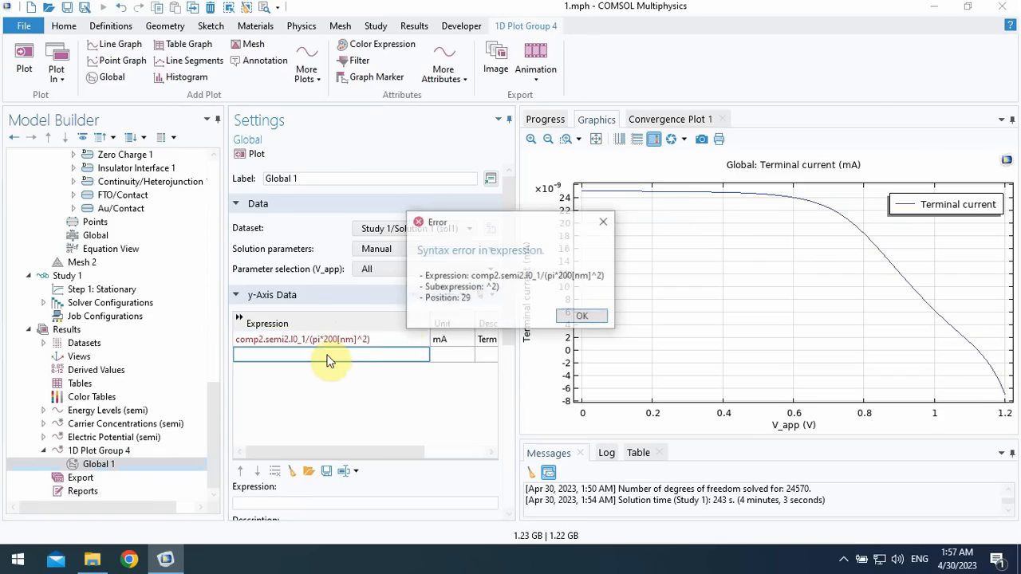
# - Put parentheses around the squared radius so Global 1's expression reads comp2.semi2.I0_1/(pi*(200[nm])^2)
pyautogui.click(587, 318)
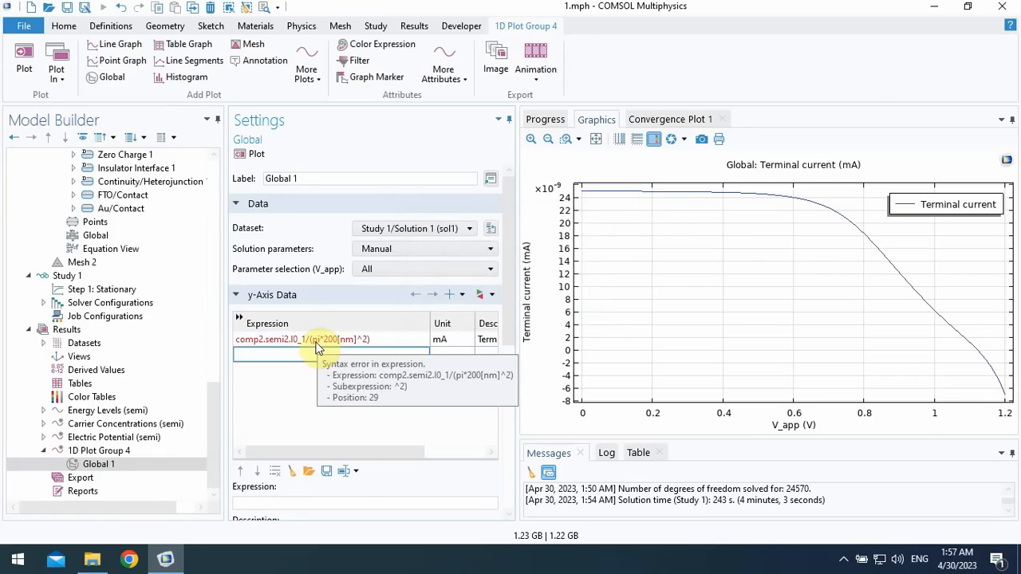
pyautogui.click(324, 343)
pyautogui.click(325, 341)
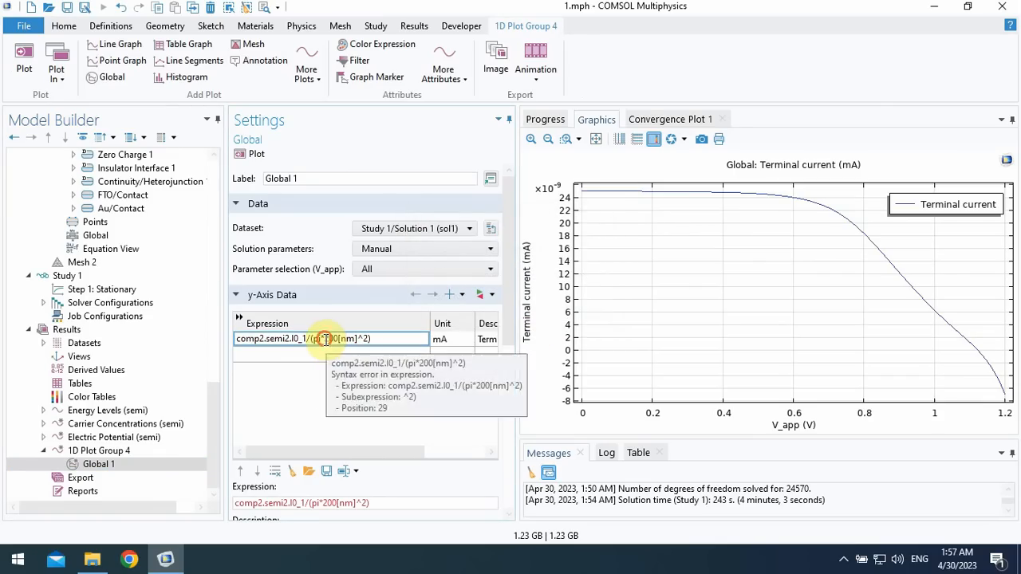
pyautogui.click(335, 342)
pyautogui.write('(')
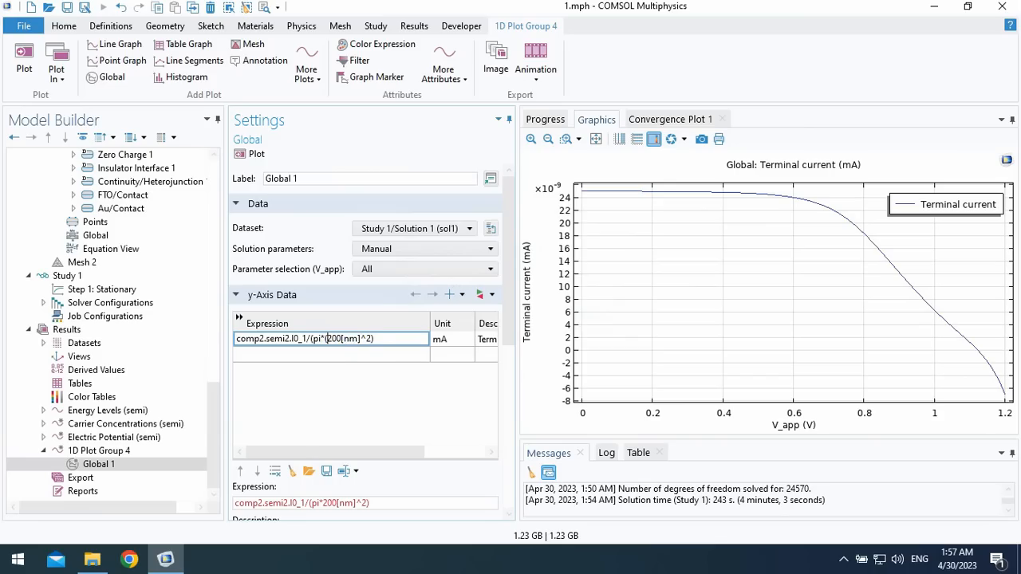
pyautogui.click(361, 341)
pyautogui.write(')')
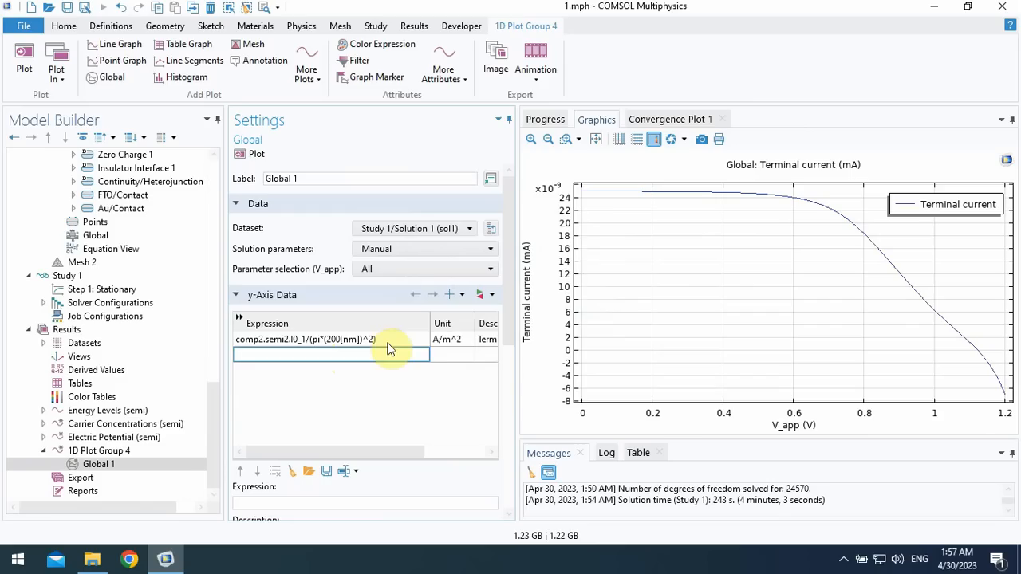
# - Set the unit of Global 1's current density expression to mA/cm^2 and replot the curve
pyautogui.click(435, 340)
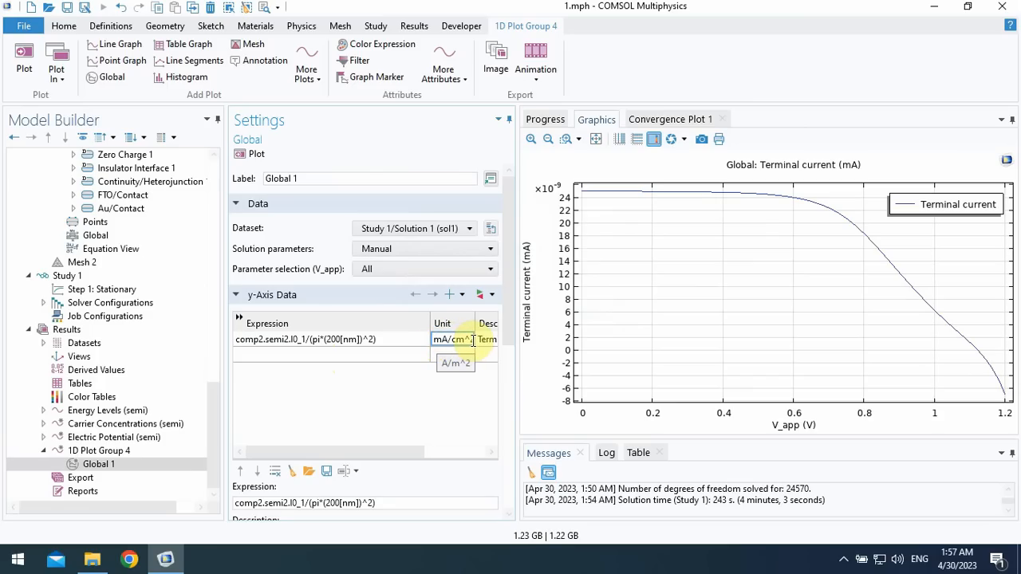
pyautogui.click(392, 356)
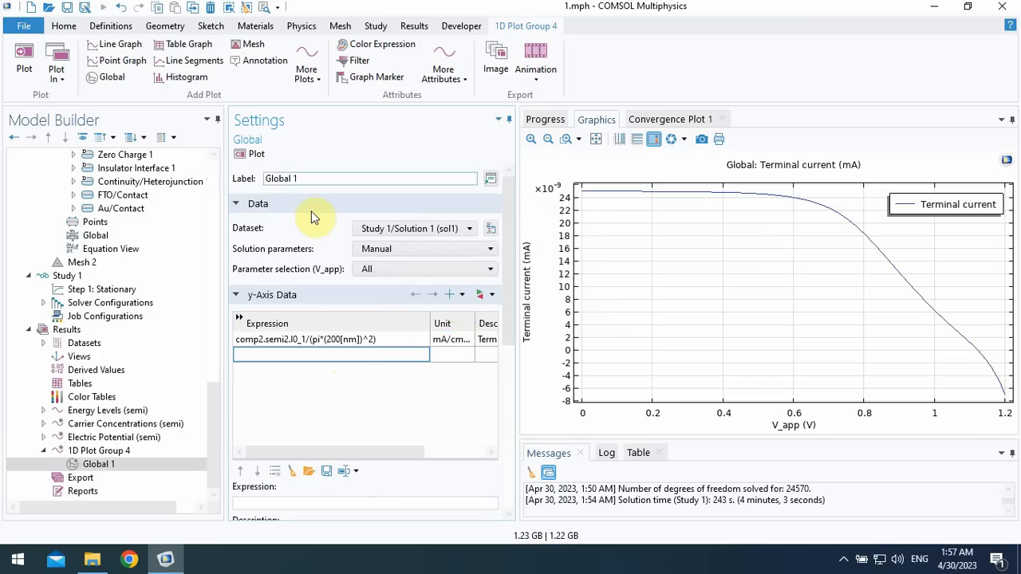
pyautogui.click(256, 155)
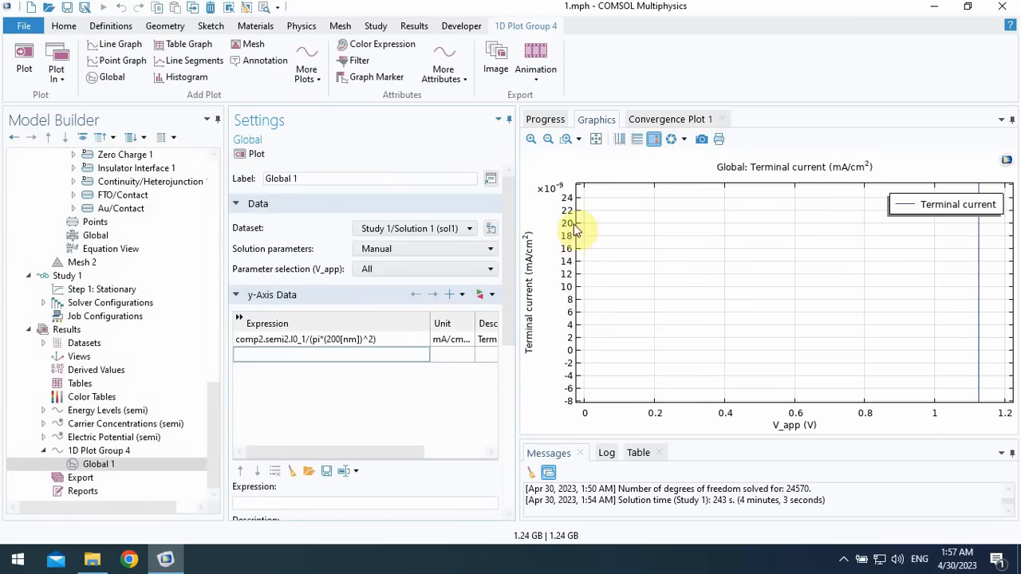
pyautogui.click(596, 139)
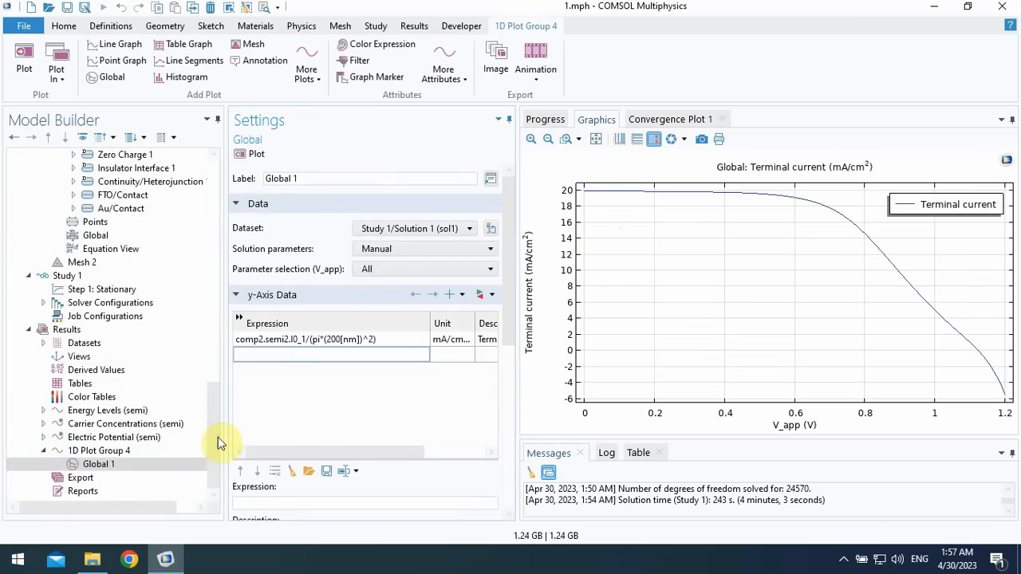
# - Set the x-axis limits of 1D Plot Group 4 to a minimum of 0 and a maximum of 1.2
pyautogui.click(99, 451)
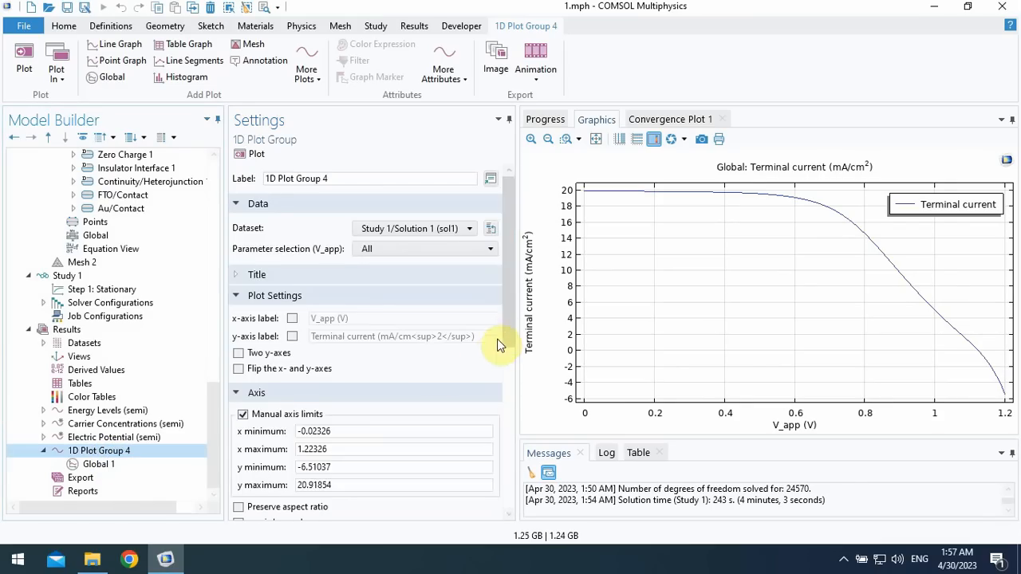
pyautogui.scroll(-3, 501, 341)
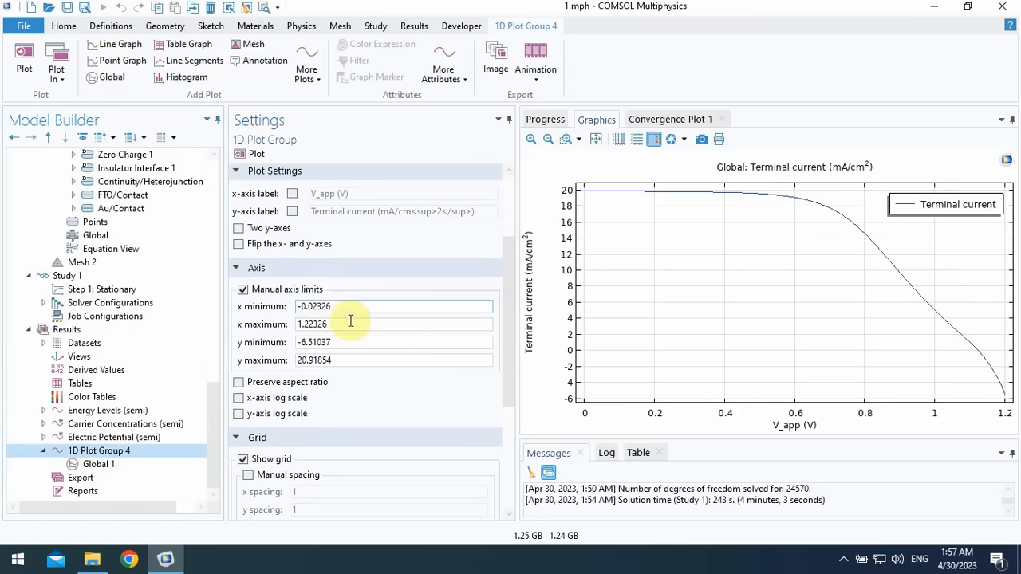
pyautogui.moveTo(354, 309); pyautogui.dragTo(242, 306)
pyautogui.write('0')
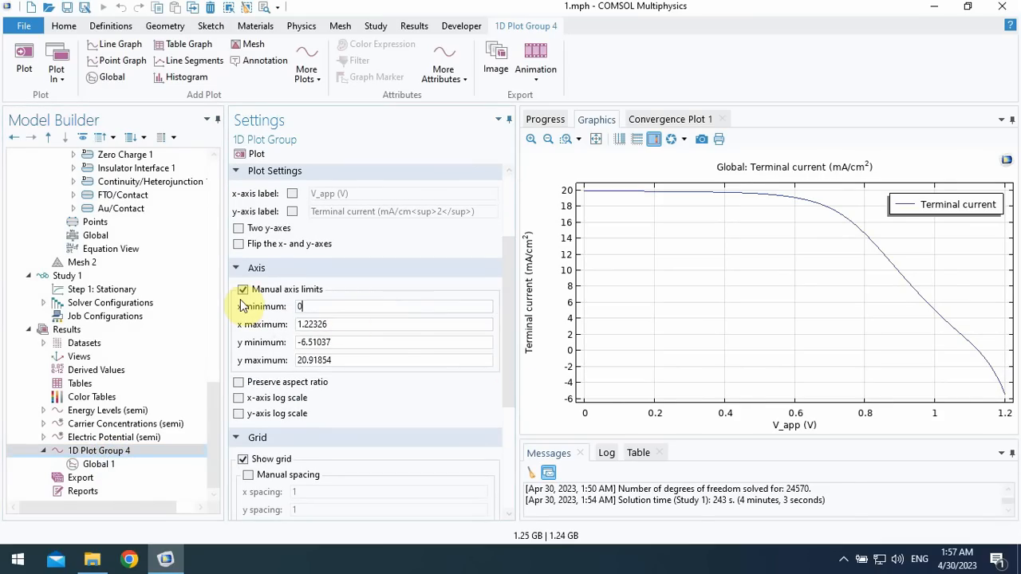
pyautogui.click(338, 326)
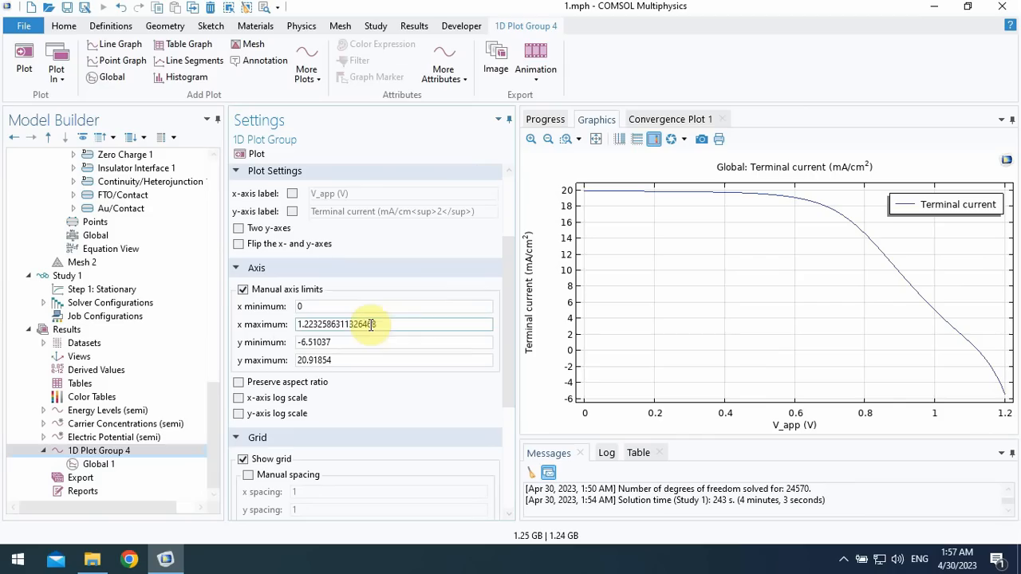
pyautogui.moveTo(408, 323); pyautogui.dragTo(294, 327)
pyautogui.press('BackSpace')
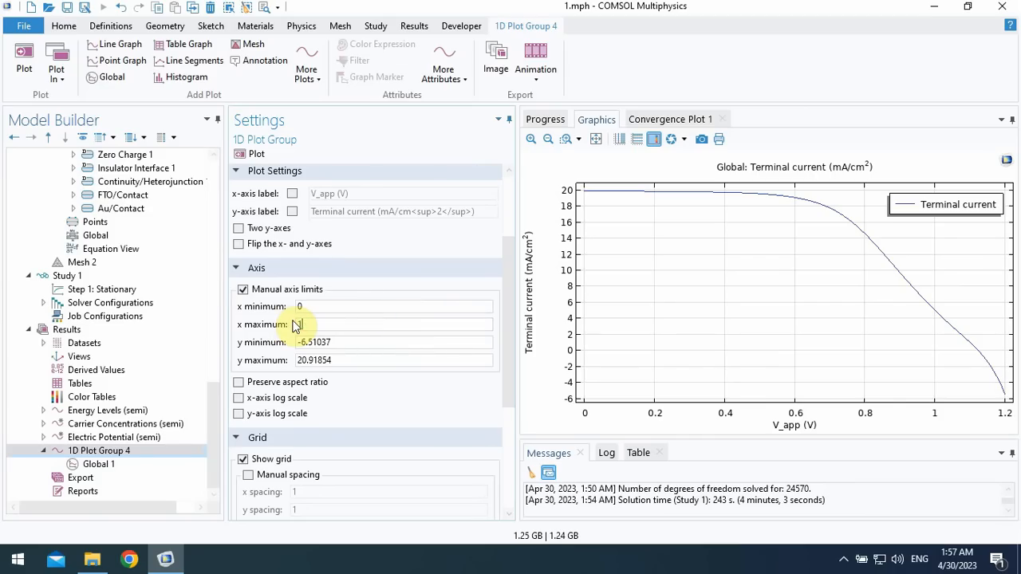
# - Set the y-axis limits of 1D Plot Group 4 to a minimum of 0 and a maximum of 22, and replot
pyautogui.click(364, 342)
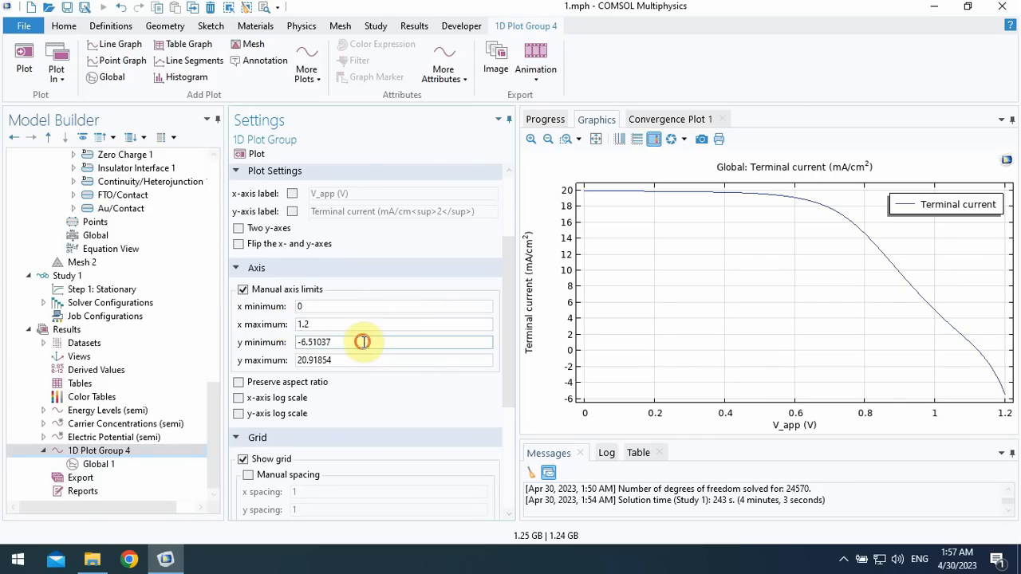
pyautogui.moveTo(377, 343); pyautogui.dragTo(268, 353)
pyautogui.write('0')
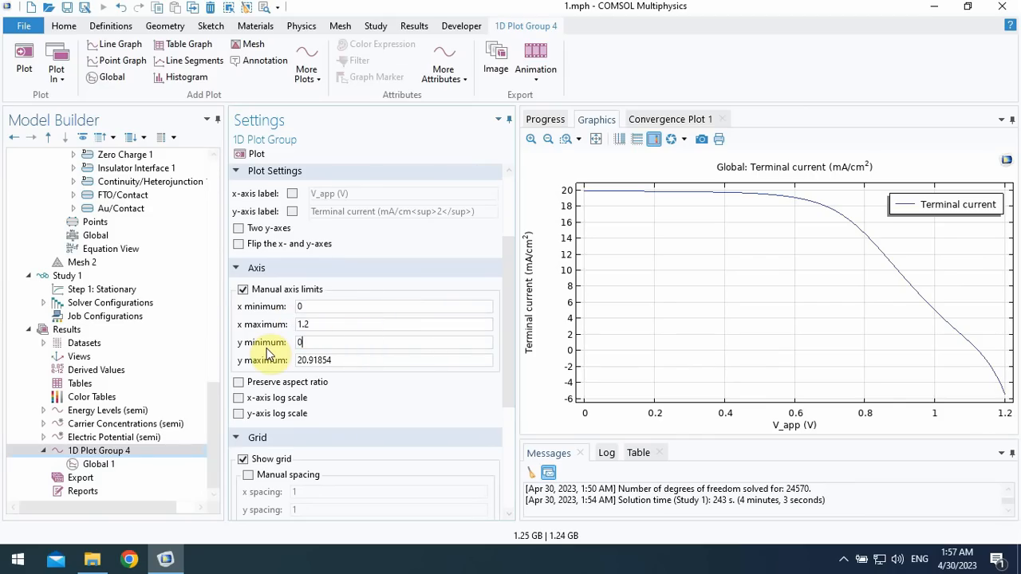
pyautogui.click(318, 363)
pyautogui.moveTo(357, 363); pyautogui.dragTo(272, 360)
pyautogui.write('2')
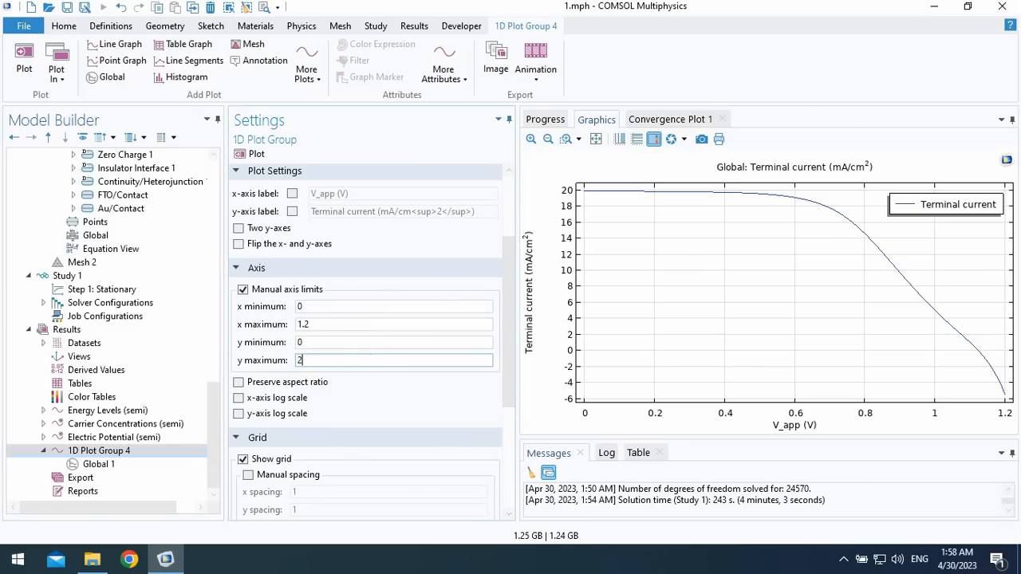
pyautogui.write('2')
pyautogui.click(253, 155)
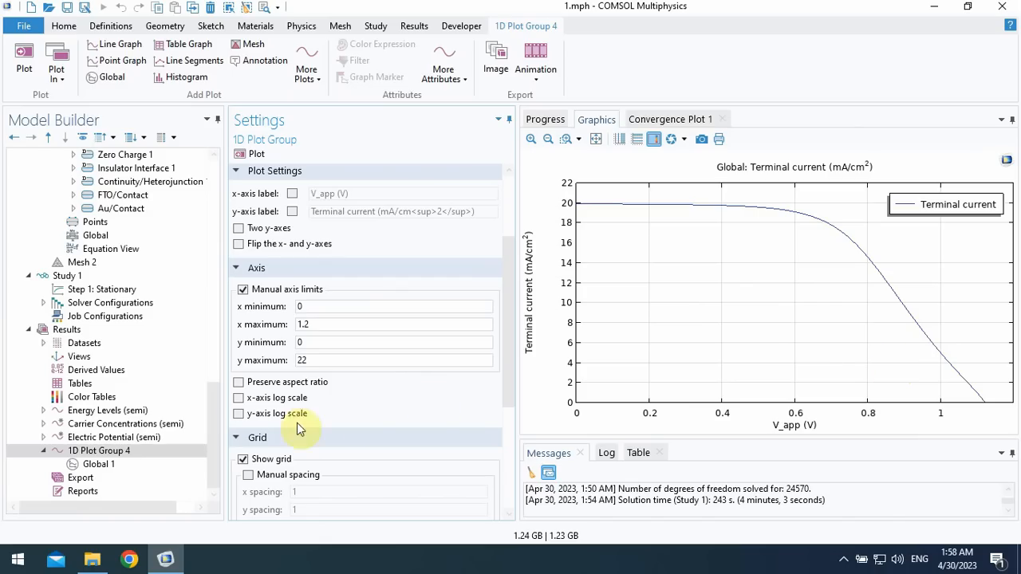
pyautogui.moveTo(216, 417); pyautogui.dragTo(354, 285)
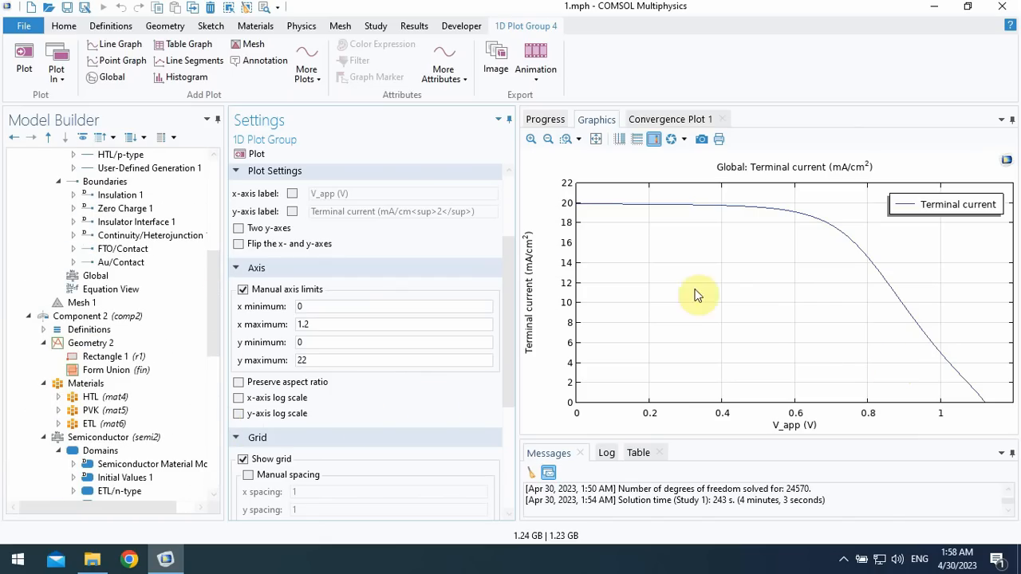
pyautogui.moveTo(216, 312); pyautogui.dragTo(215, 434)
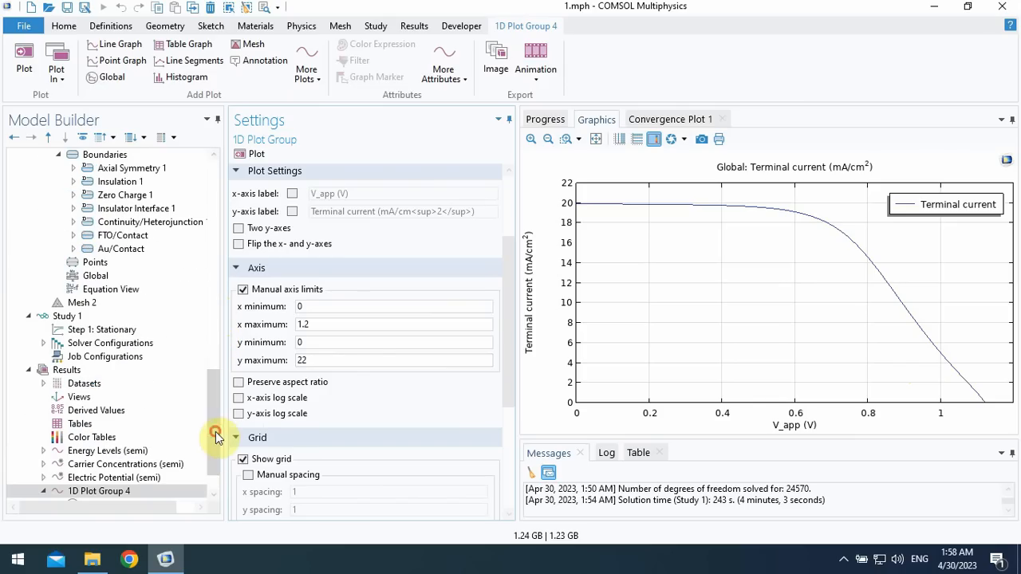
pyautogui.click(74, 315)
pyautogui.rightClick(87, 317)
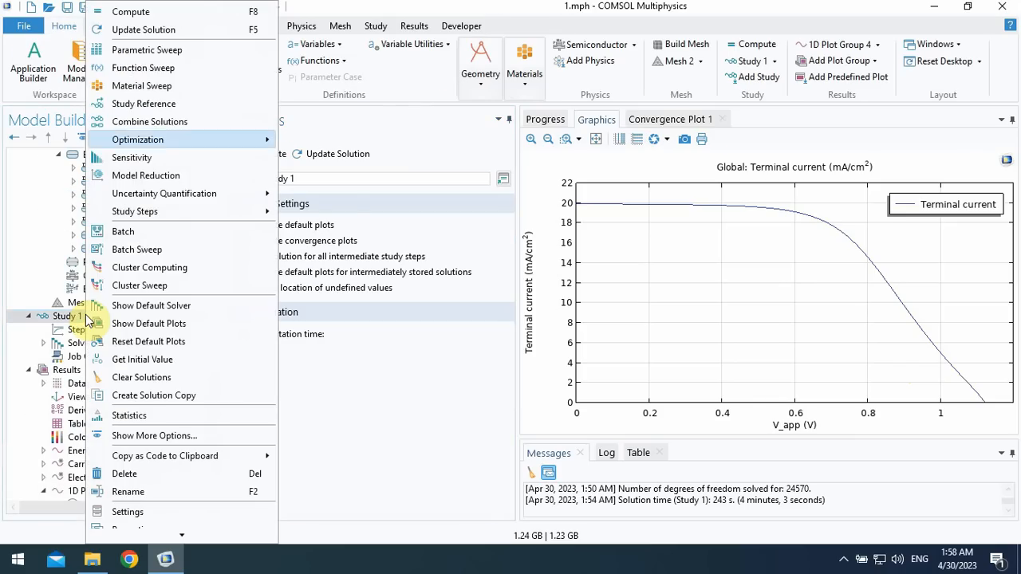
pyautogui.click(158, 50)
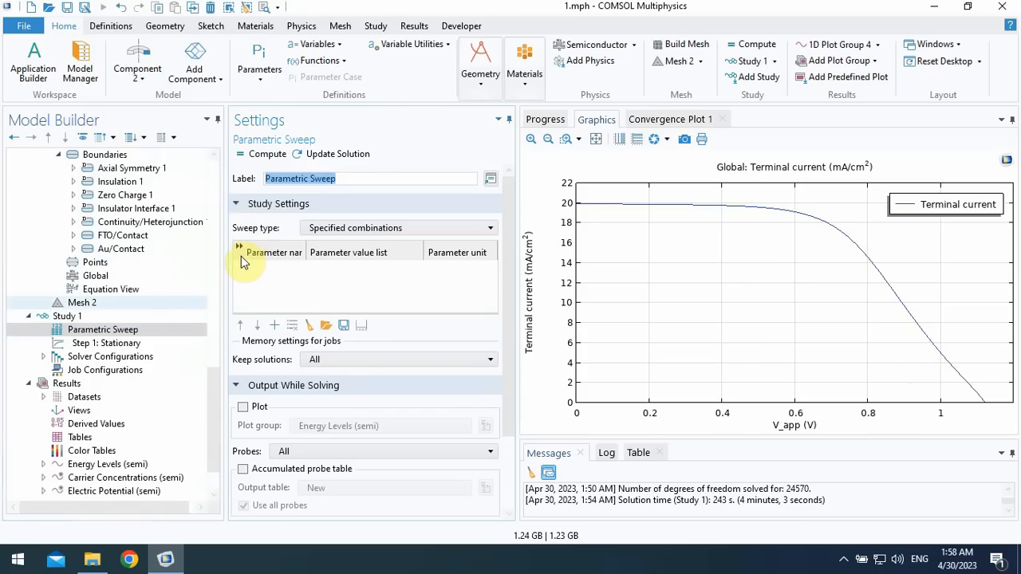
pyautogui.rightClick(120, 338)
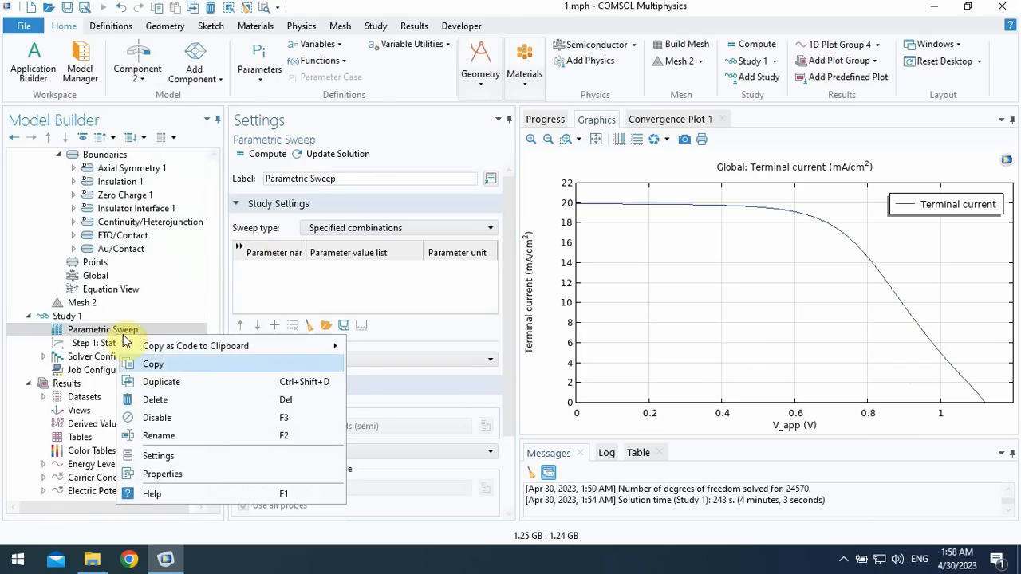
pyautogui.click(160, 418)
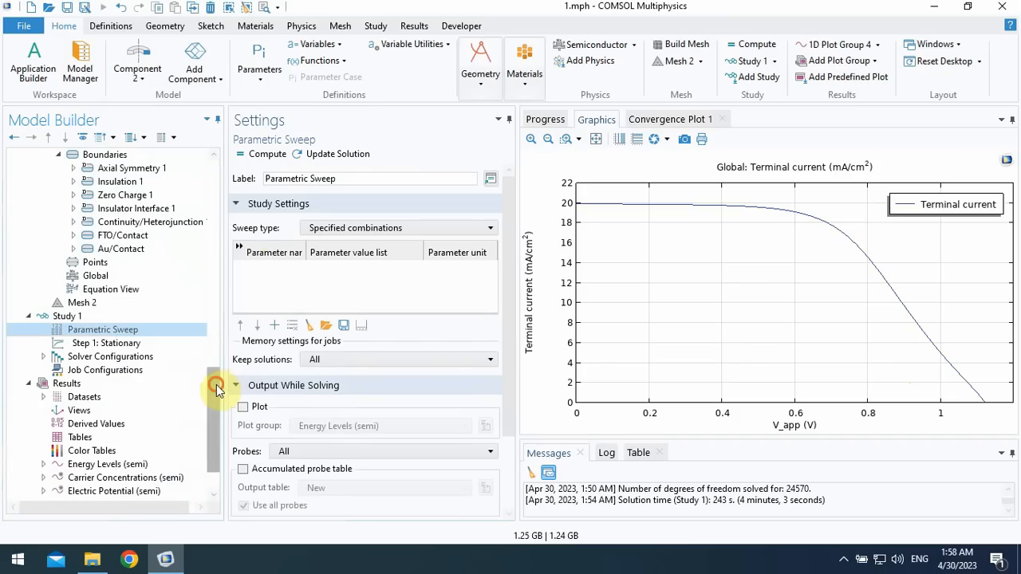
pyautogui.scroll(-2, 213, 383)
pyautogui.rightClick(125, 281)
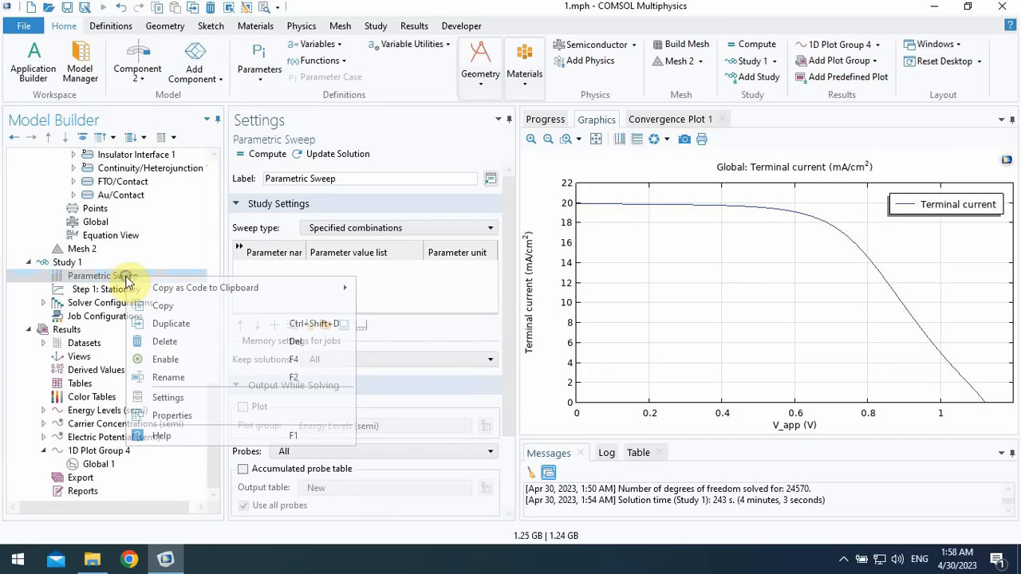
pyautogui.click(171, 338)
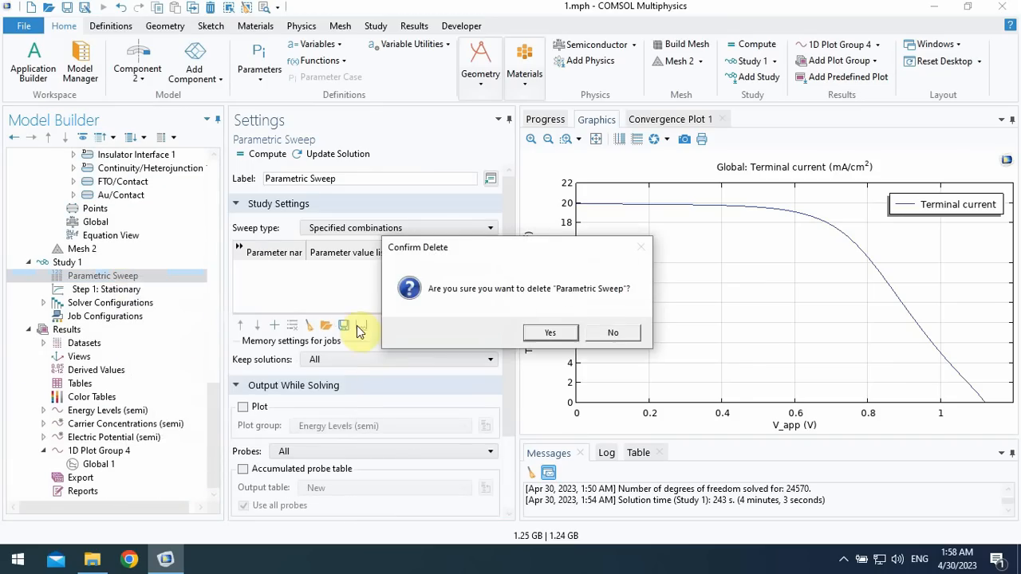
pyautogui.click(539, 332)
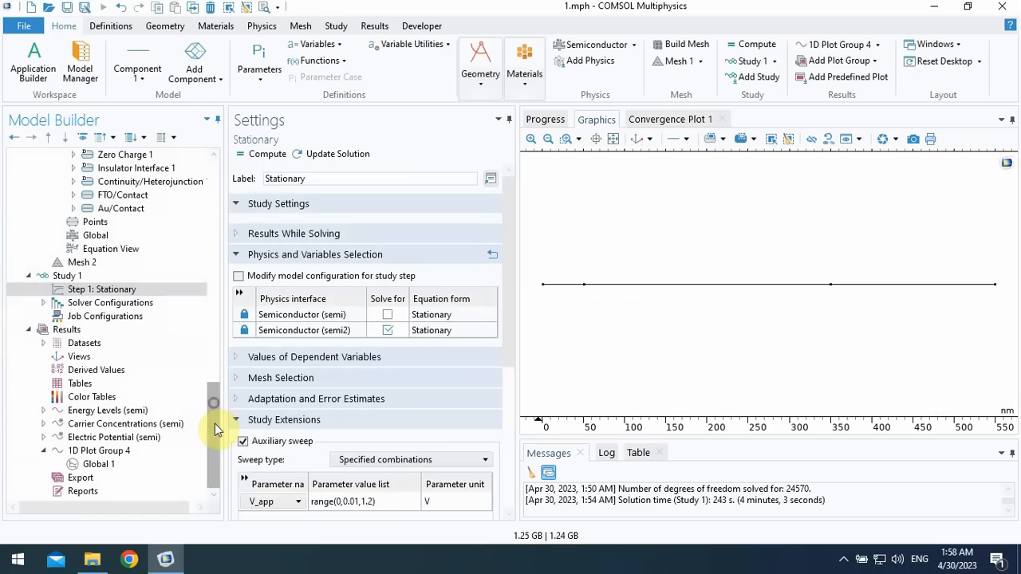
# - Add a 2D plot group to the results and give it a Surface plot
pyautogui.click(83, 330)
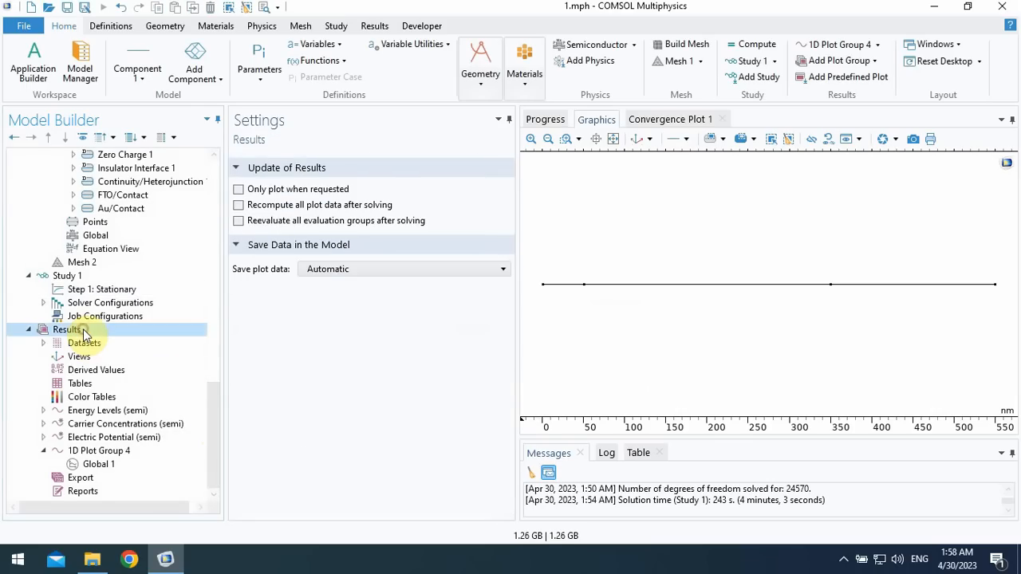
pyautogui.rightClick(85, 334)
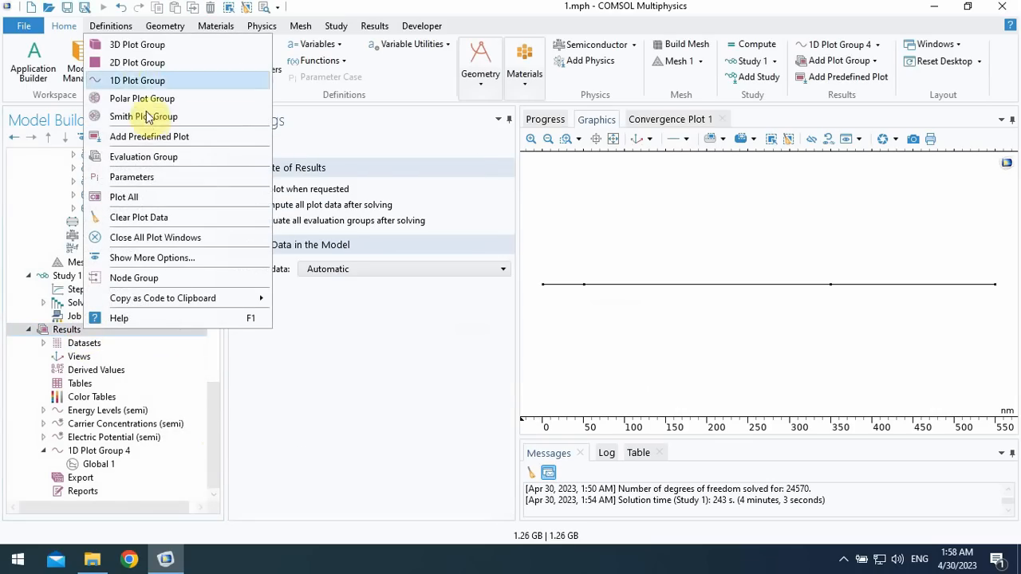
pyautogui.click(130, 63)
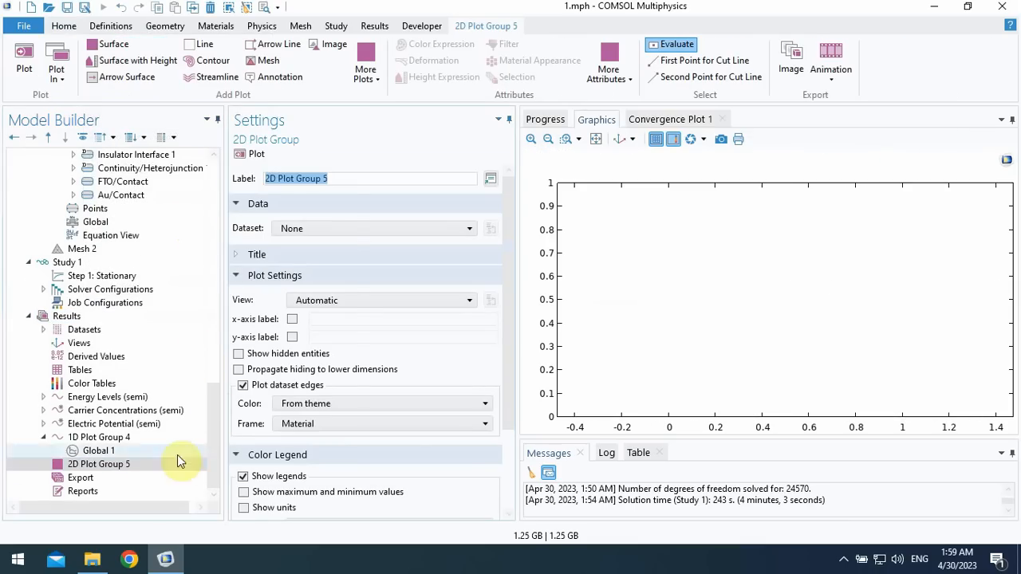
pyautogui.rightClick(126, 464)
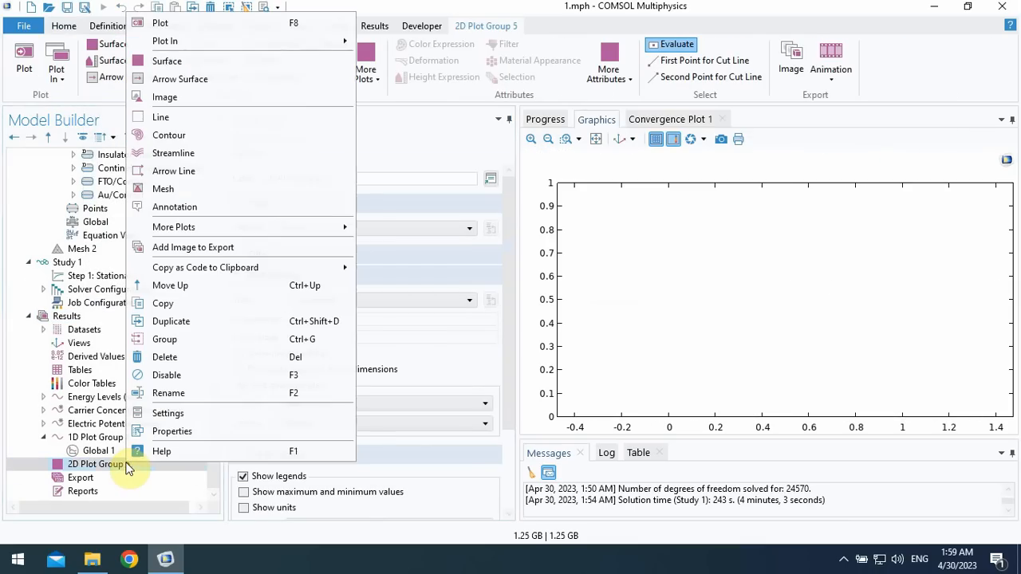
pyautogui.click(192, 62)
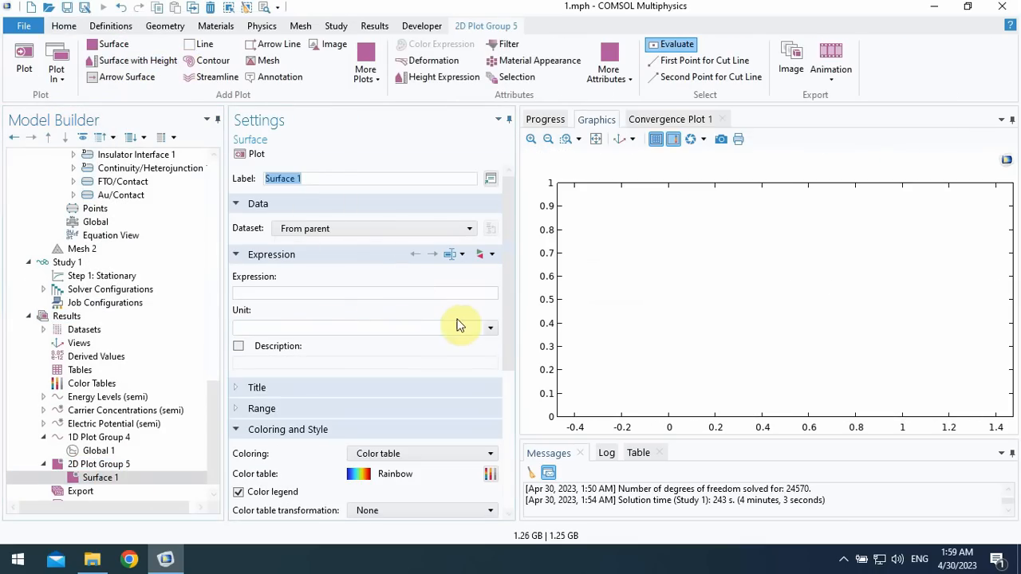
# - Set Surface 1's expression to Component 2's electric field norm, comp2.semi2.normE, and plot it with the dataset taken from the parent
pyautogui.click(314, 294)
pyautogui.click(485, 257)
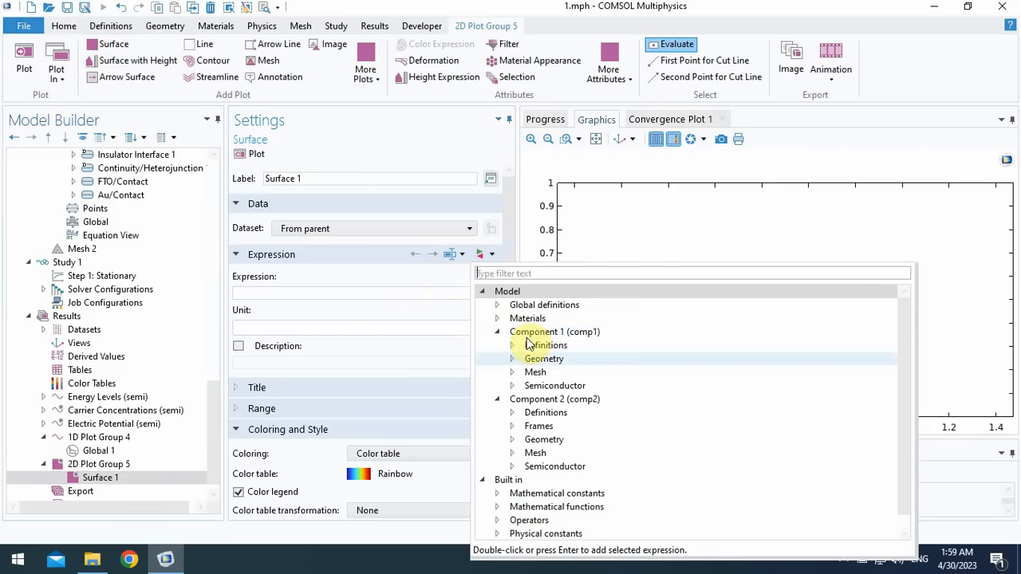
pyautogui.scroll(-1, 526, 459)
pyautogui.click(513, 454)
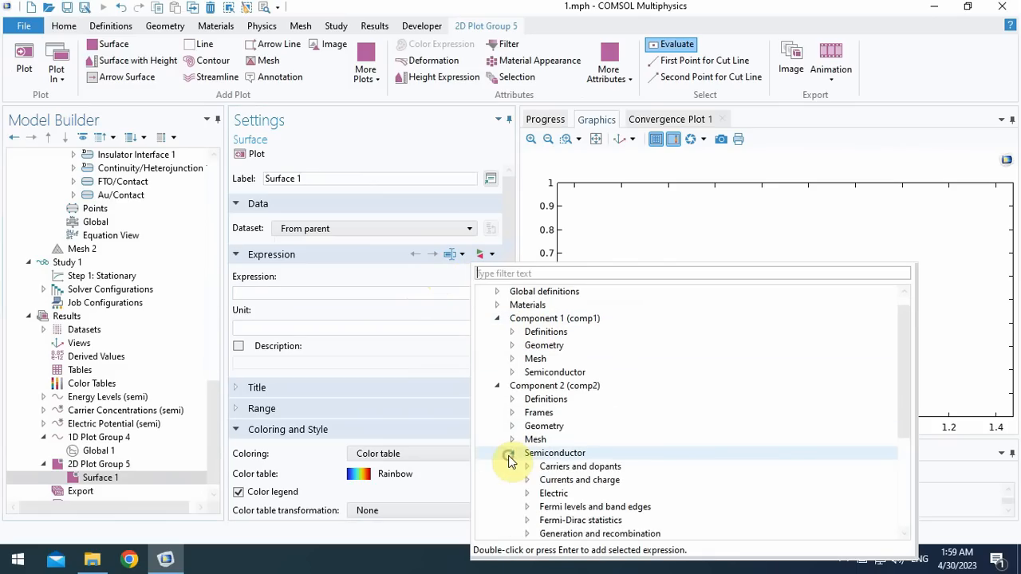
pyautogui.scroll(-4, 514, 451)
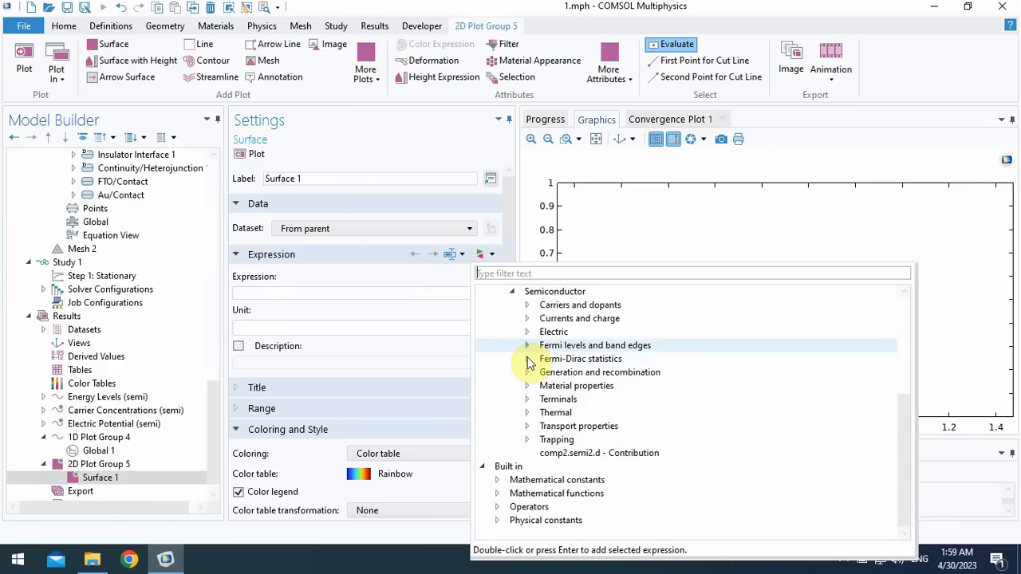
pyautogui.click(527, 332)
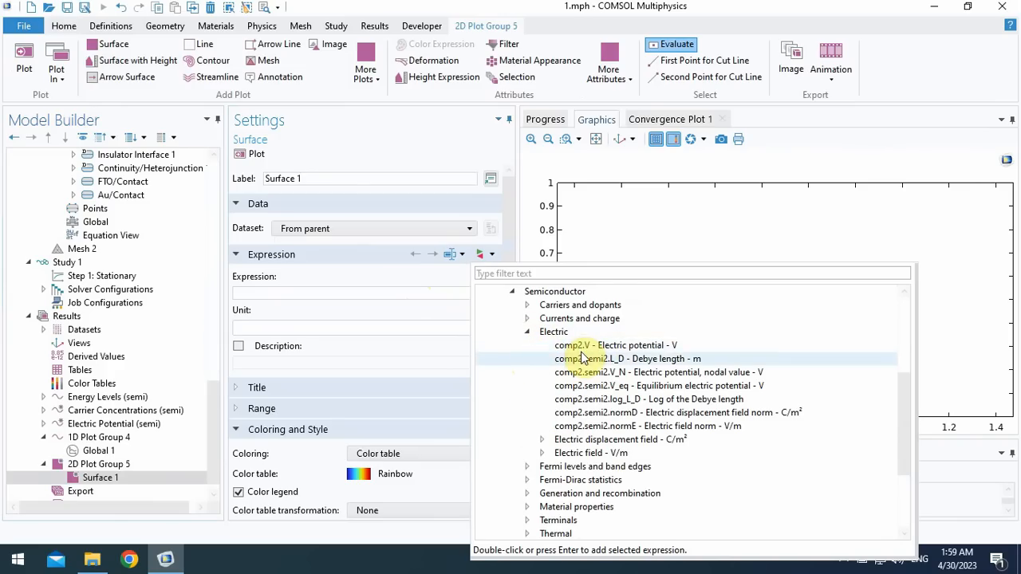
pyautogui.doubleClick(635, 428)
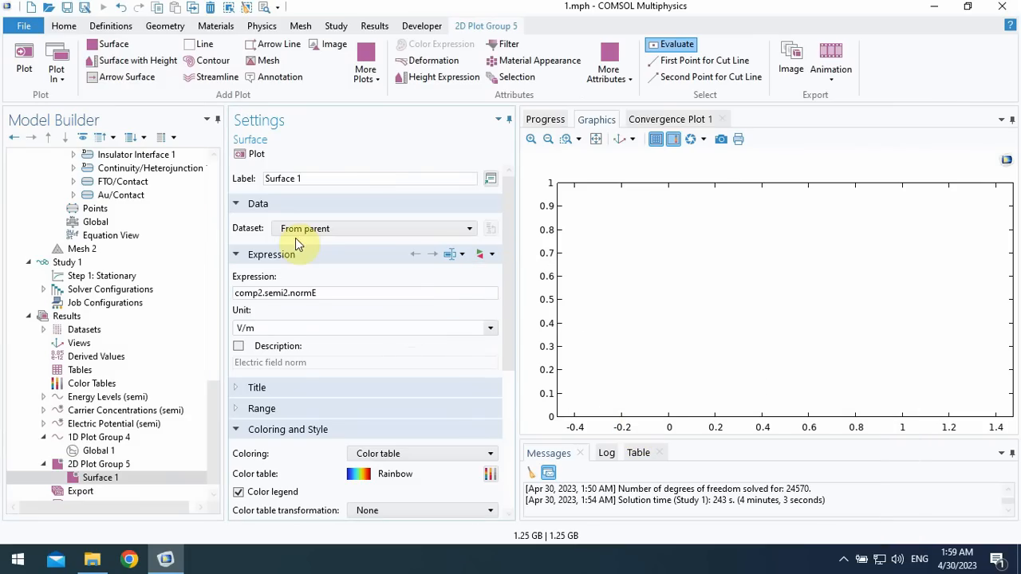
pyautogui.click(245, 158)
pyautogui.click(342, 228)
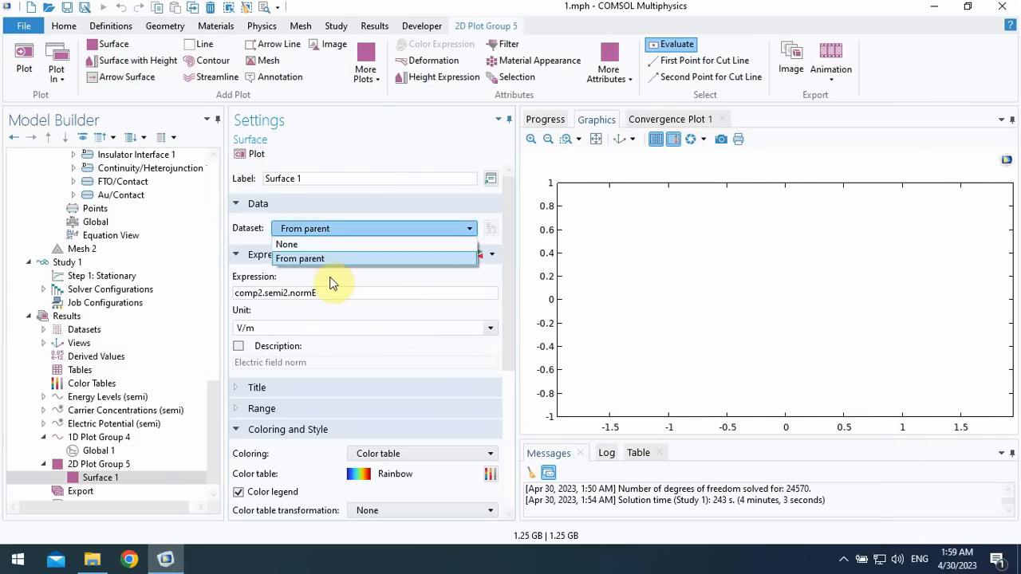
pyautogui.click(300, 258)
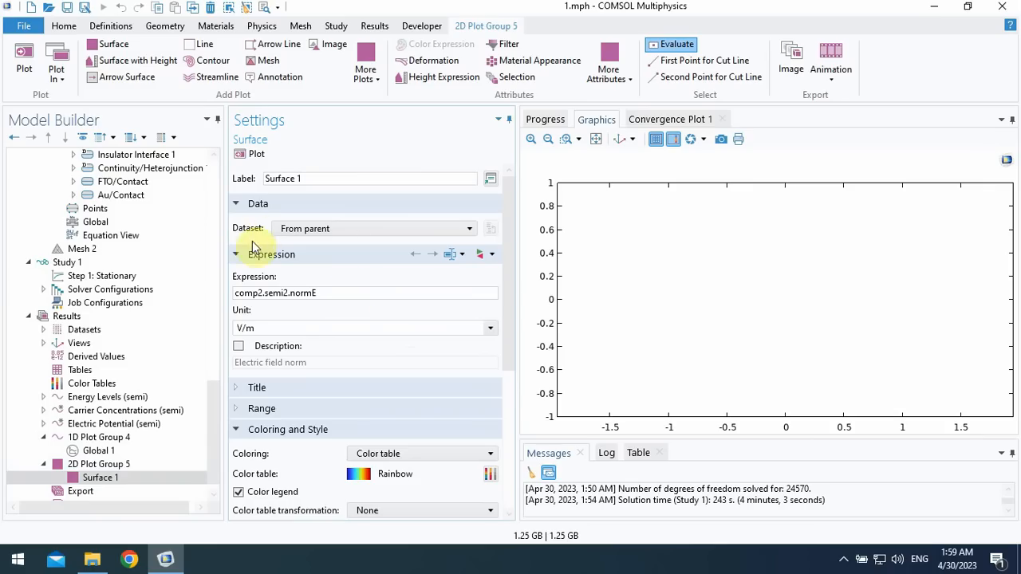
# - Add a second Solution dataset to the results, based on Solution 1, and set its component to Component 2 (comp2)
pyautogui.click(49, 334)
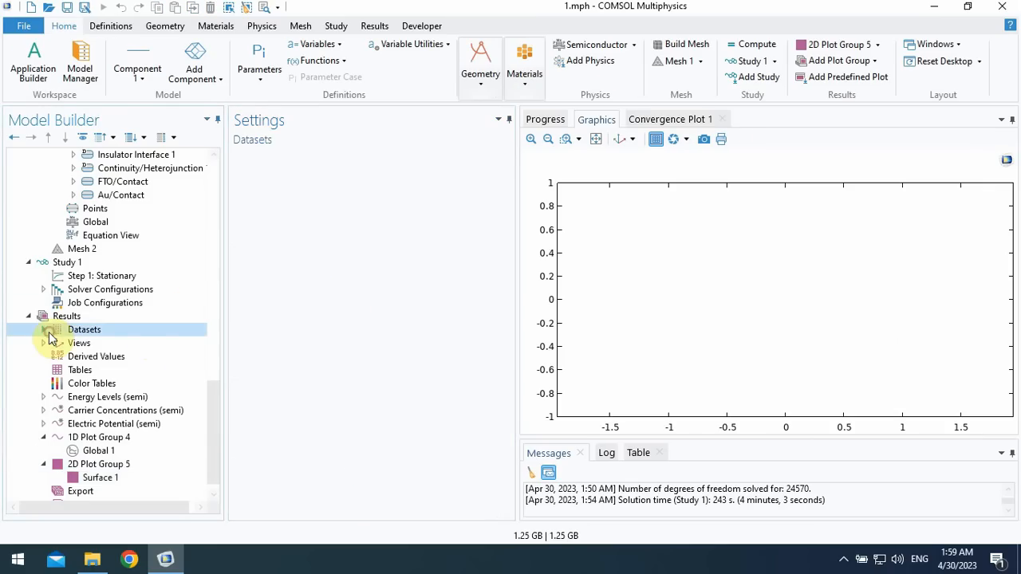
pyautogui.click(44, 330)
pyautogui.rightClick(81, 338)
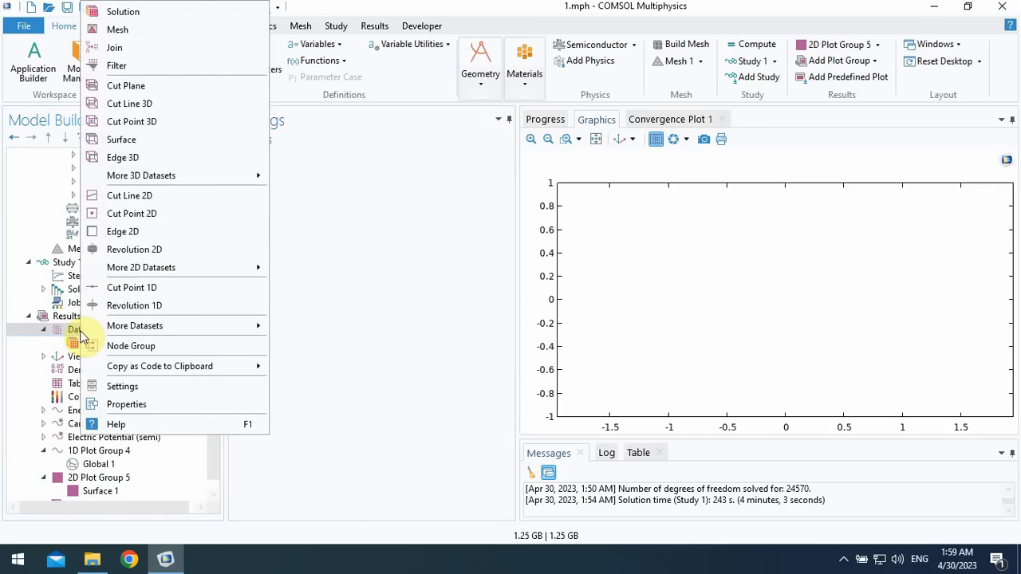
pyautogui.click(128, 13)
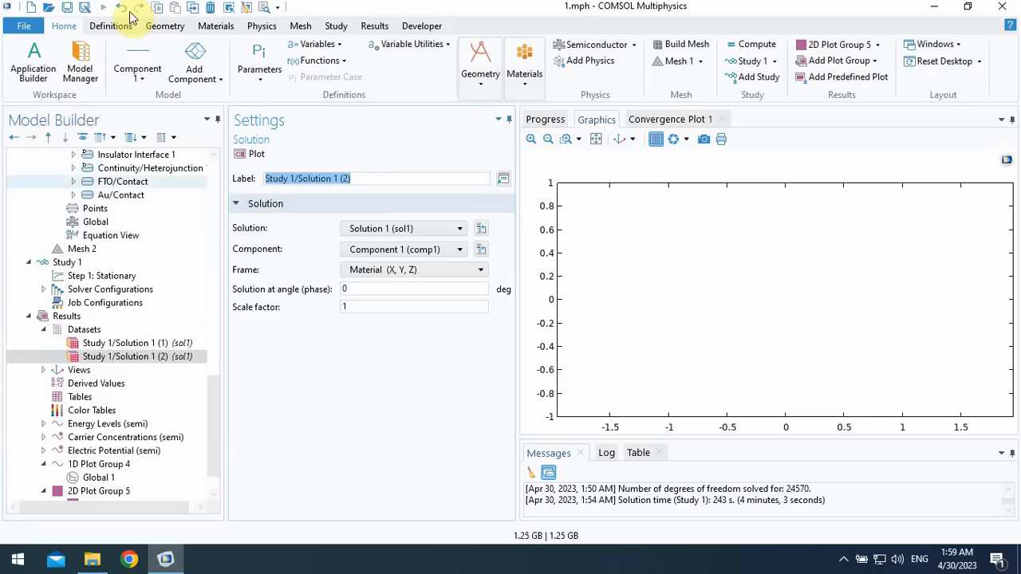
pyautogui.click(386, 229)
pyautogui.click(388, 231)
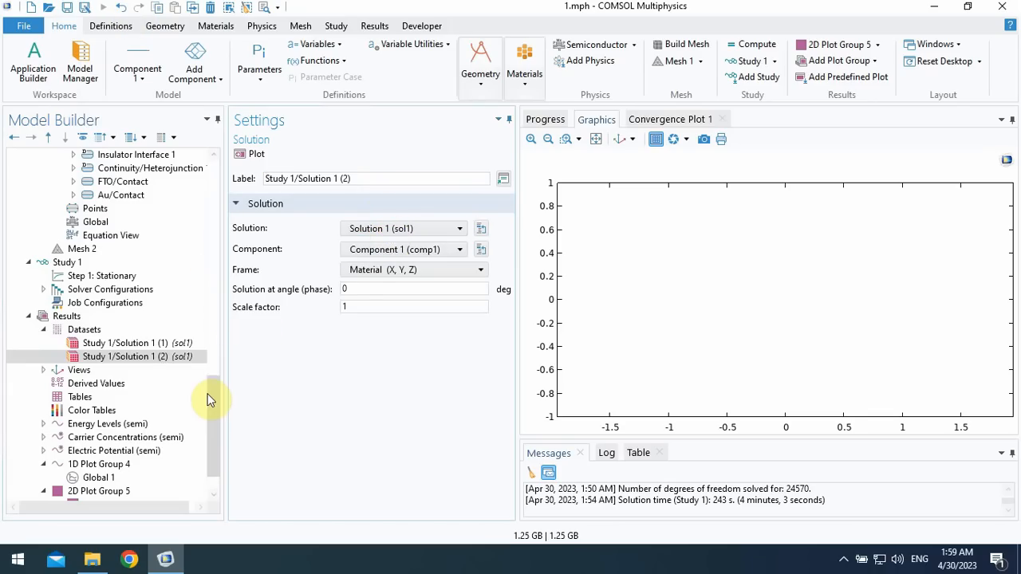
pyautogui.moveTo(211, 399); pyautogui.dragTo(216, 408)
pyautogui.click(387, 250)
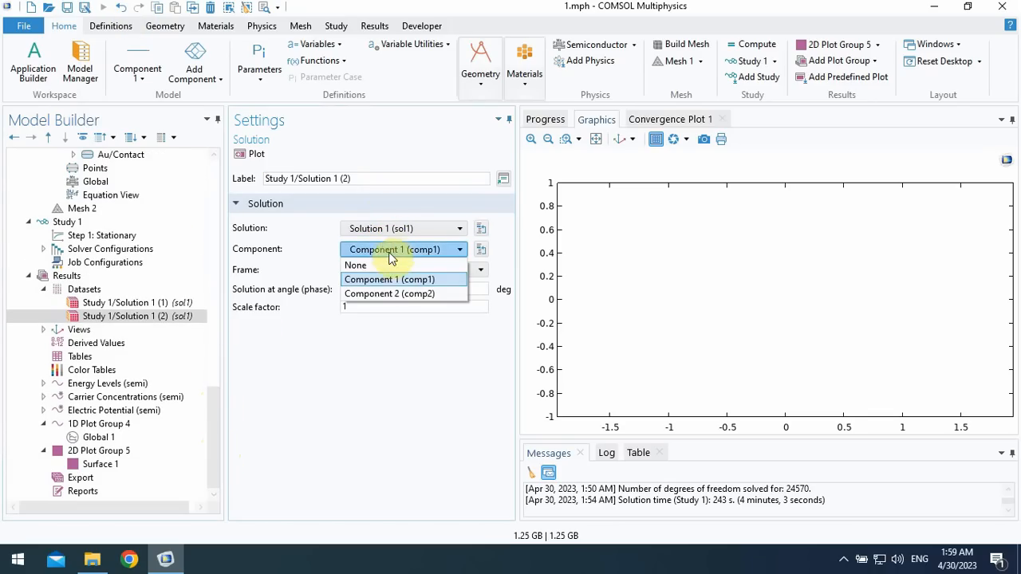
pyautogui.click(385, 294)
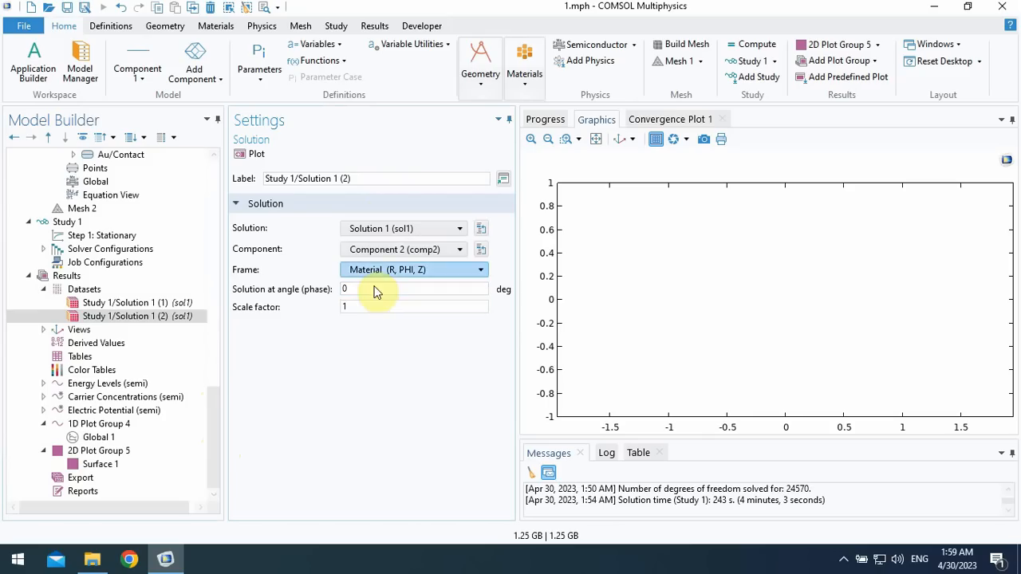
# - Set Surface 1's dataset to Study 1/Solution 1 (2) with a V_app parameter value of 0.01, and plot it
pyautogui.click(124, 463)
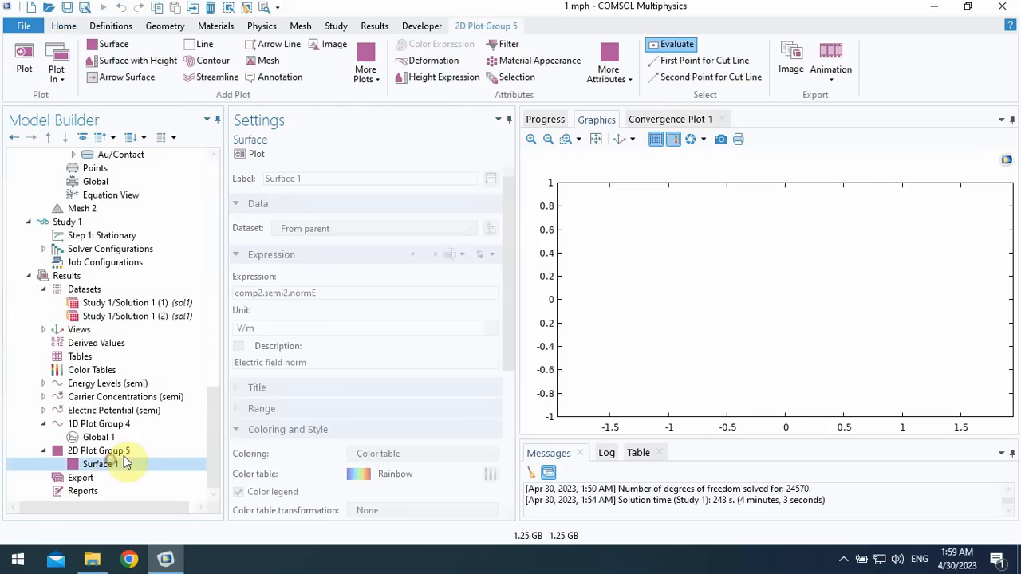
pyautogui.click(383, 228)
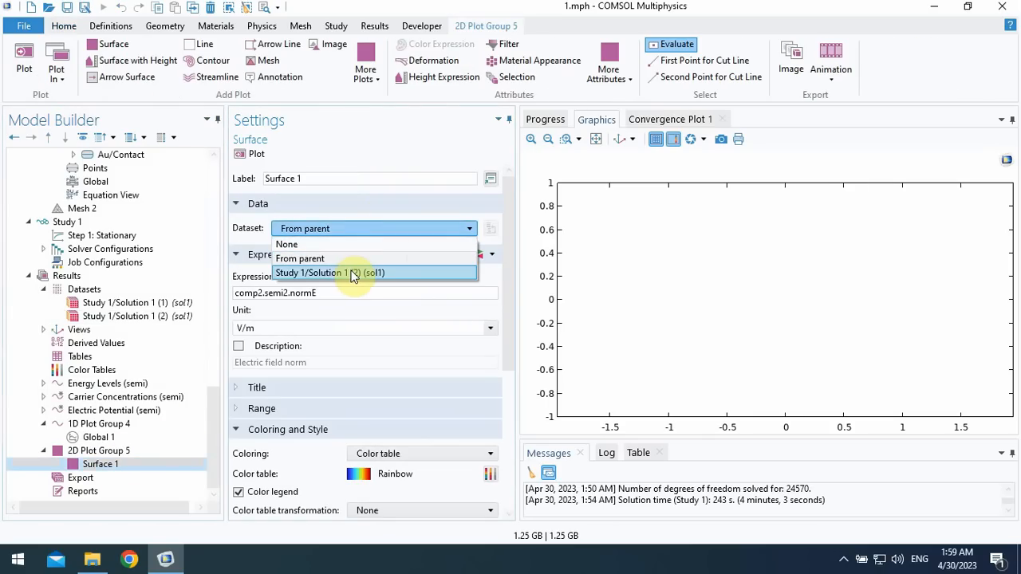
pyautogui.click(327, 273)
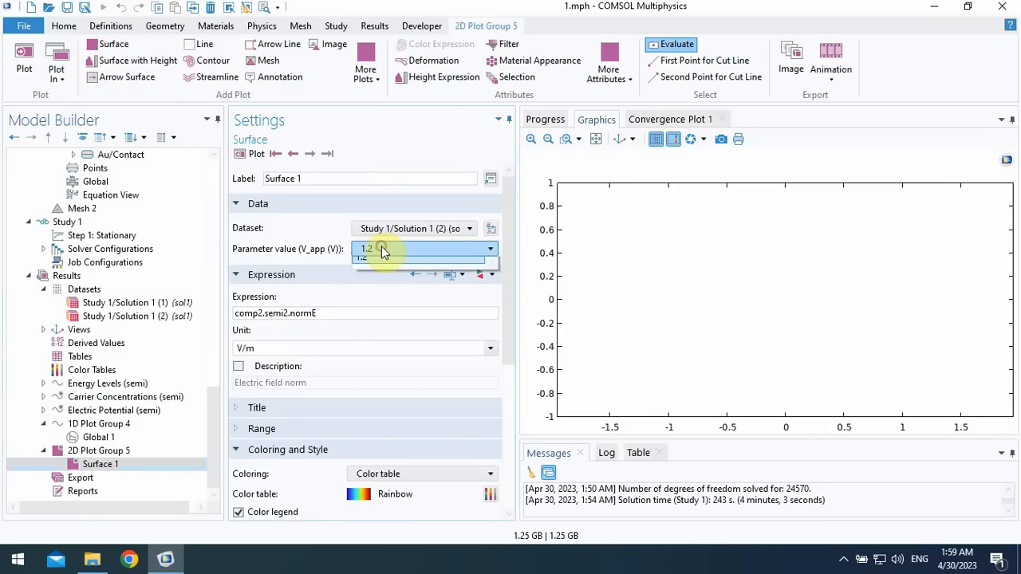
pyautogui.click(381, 250)
pyautogui.moveTo(488, 431); pyautogui.dragTo(487, 279)
pyautogui.click(423, 279)
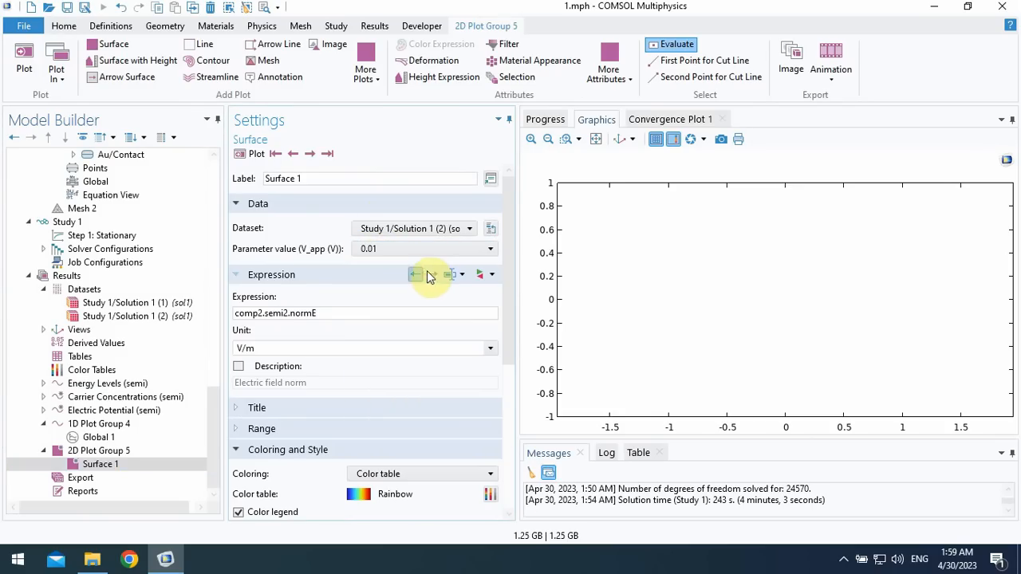
pyautogui.click(243, 156)
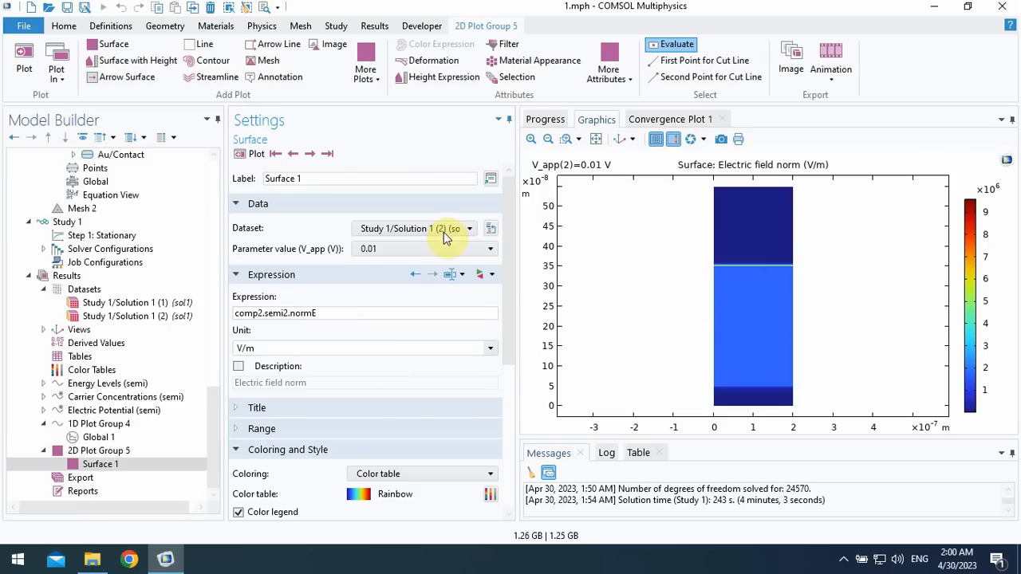
# - Set Surface 1's V_app parameter value to 0.64 and replot the electric field norm
pyautogui.click(415, 249)
pyautogui.scroll(-15, 391, 335)
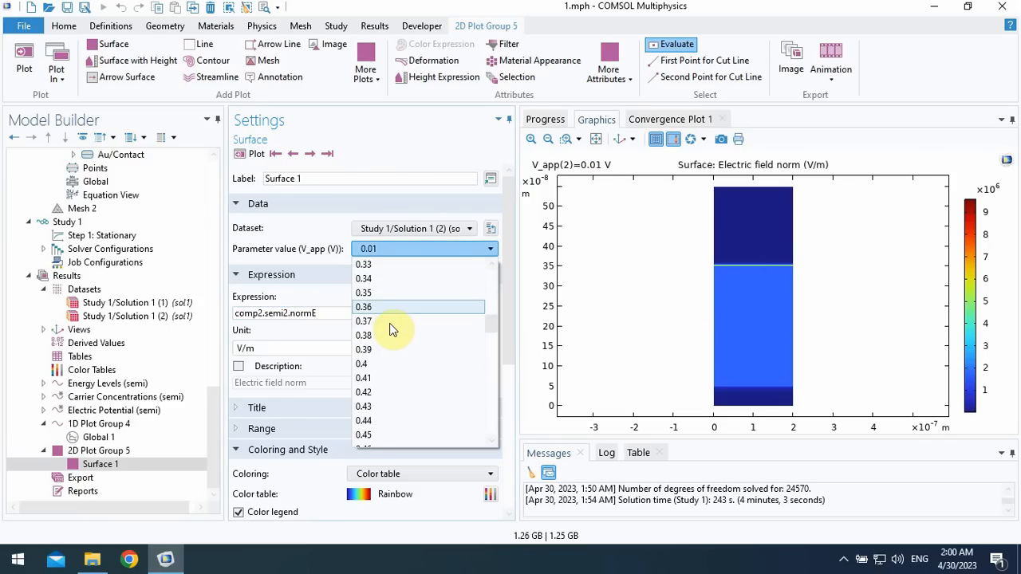
pyautogui.click(355, 419)
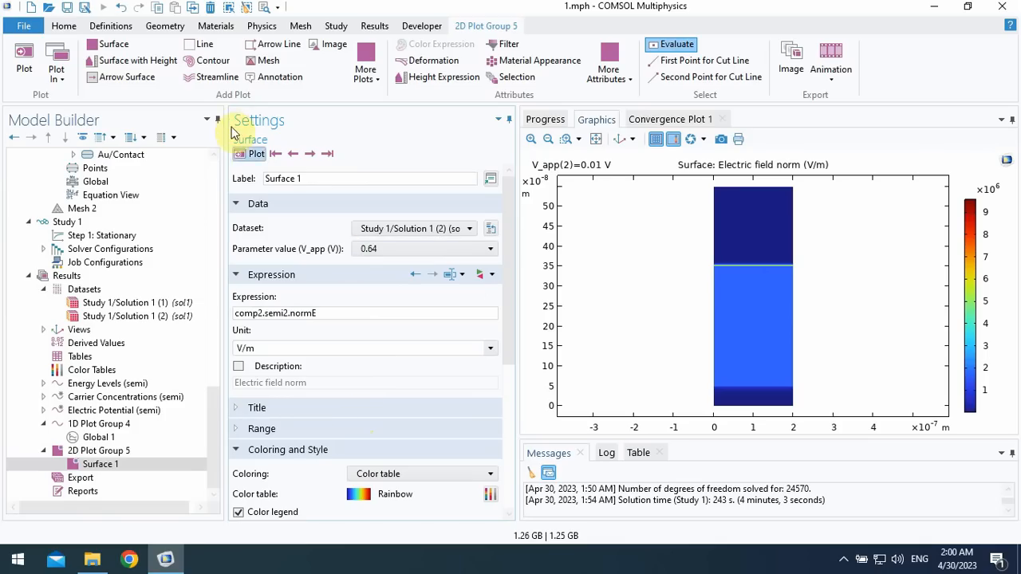
pyautogui.click(252, 154)
# - Set Surface 1's V_app parameter value to 1.04 and replot the electric field norm
pyautogui.click(443, 249)
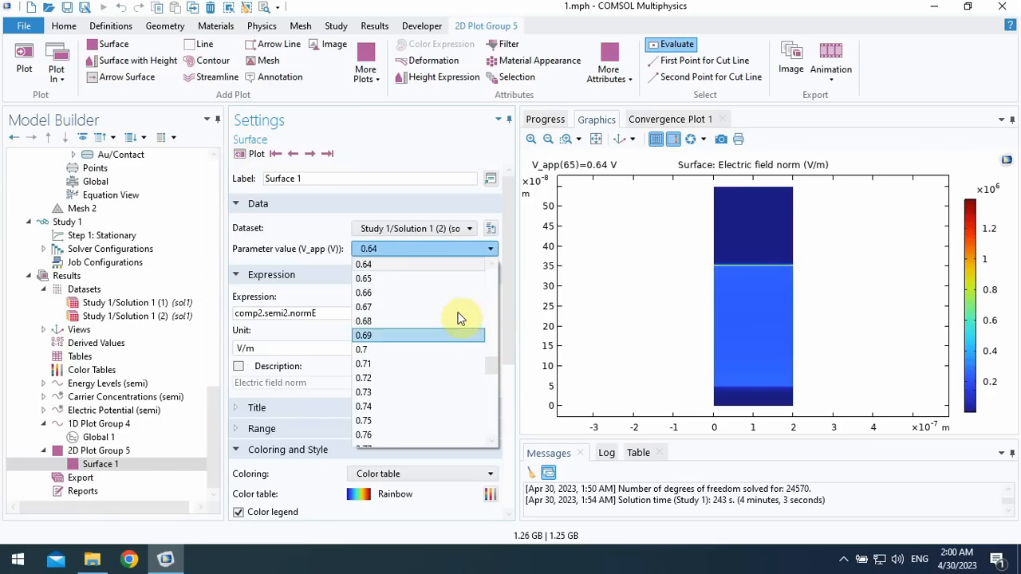
pyautogui.moveTo(492, 360); pyautogui.dragTo(484, 410)
pyautogui.click(483, 409)
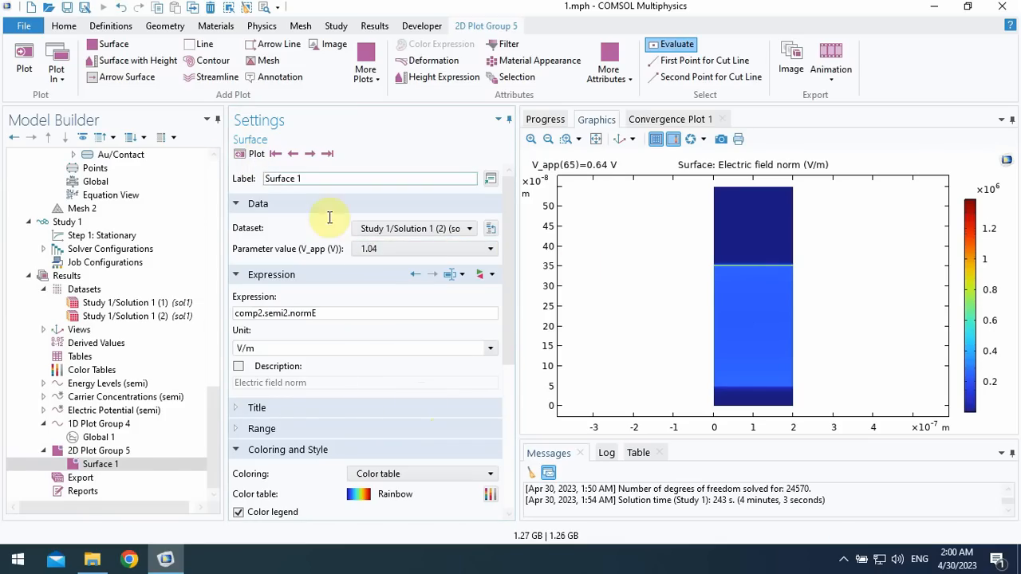
pyautogui.click(254, 154)
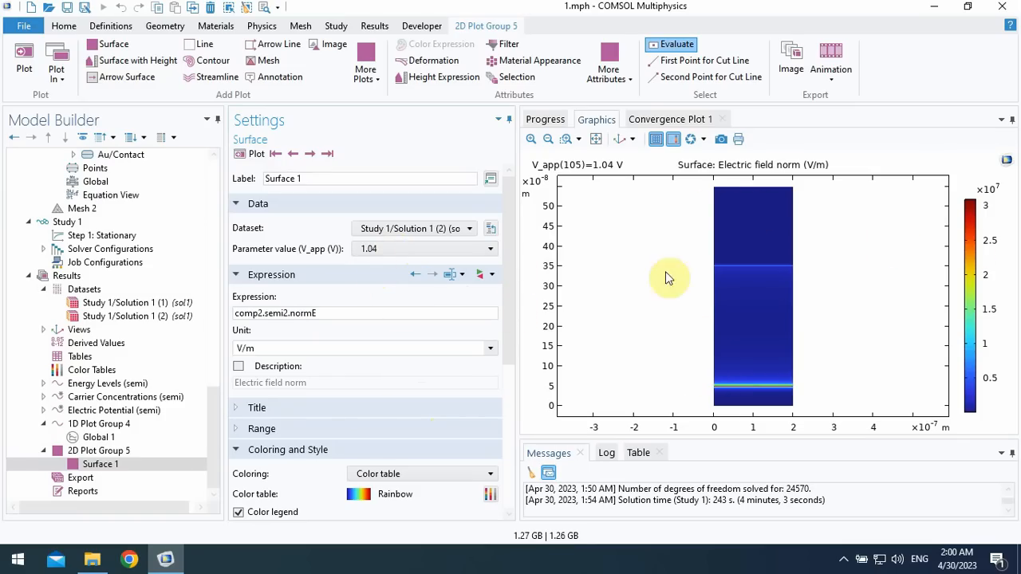
pyautogui.moveTo(513, 275); pyautogui.dragTo(509, 303)
pyautogui.moveTo(511, 313); pyautogui.dragTo(511, 312)
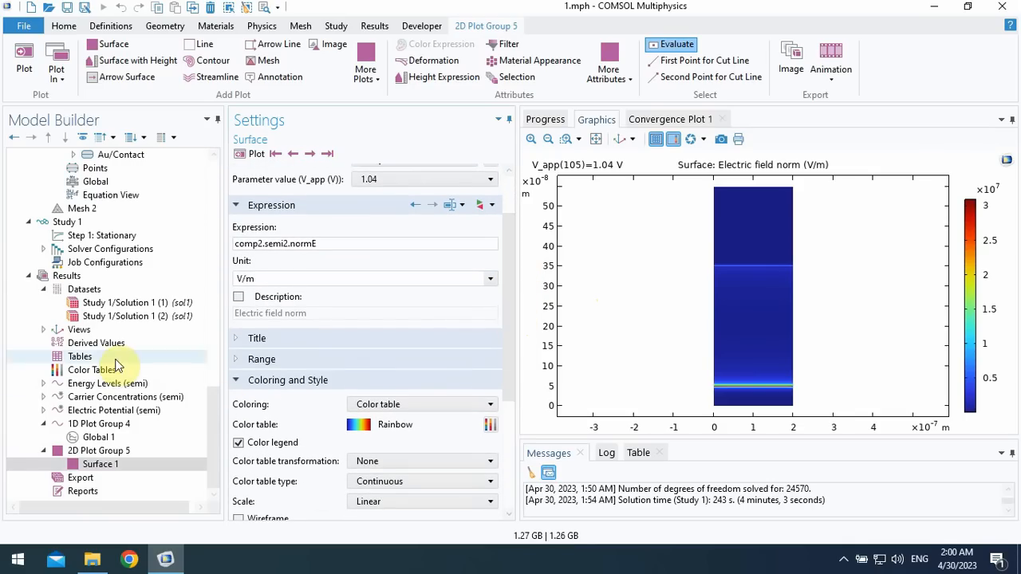
# - Add a Revolution 2D dataset based on Study 1/Solution 1 (2) and plot it
pyautogui.click(81, 292)
pyautogui.rightClick(81, 294)
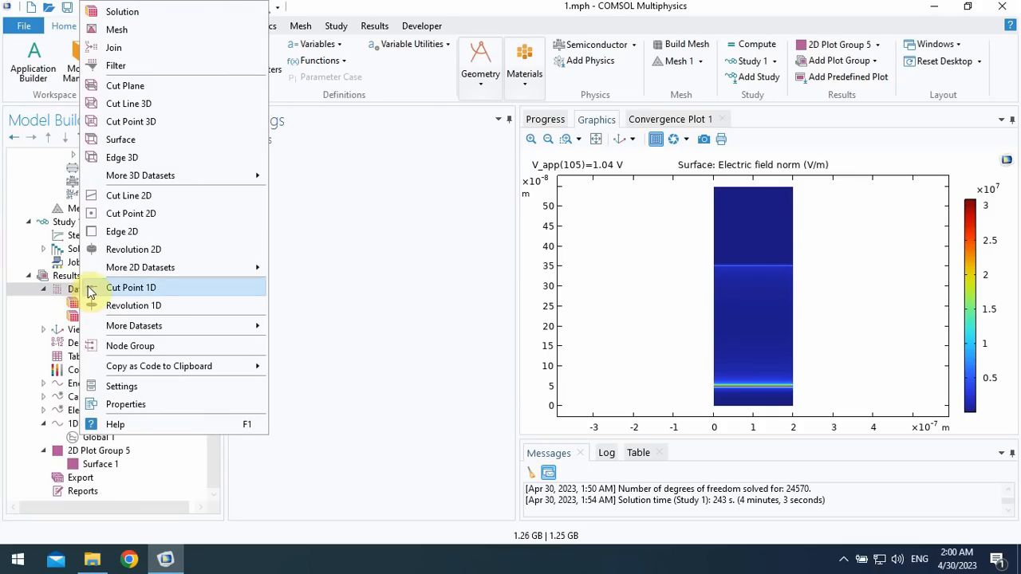
pyautogui.click(131, 250)
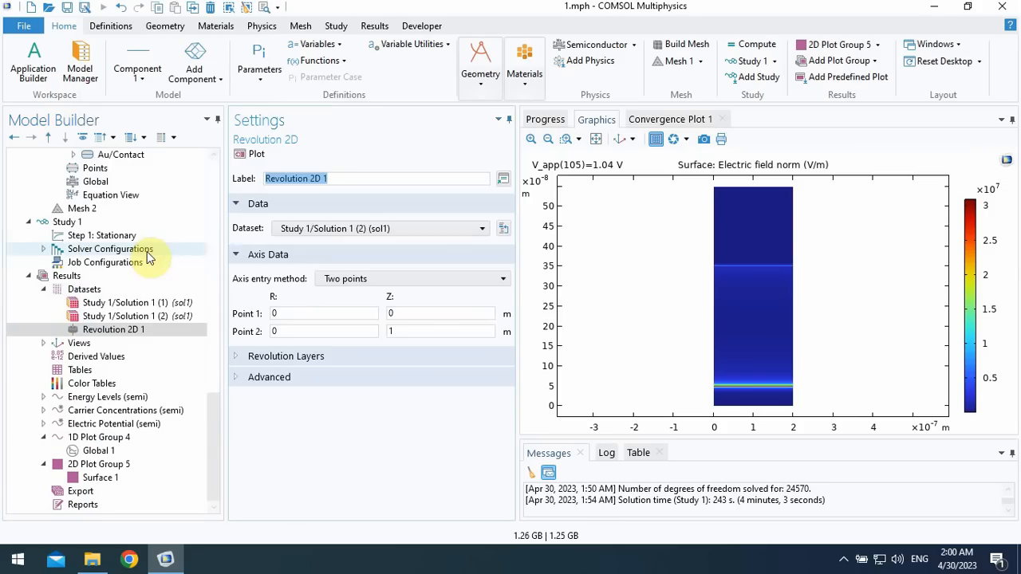
pyautogui.click(311, 229)
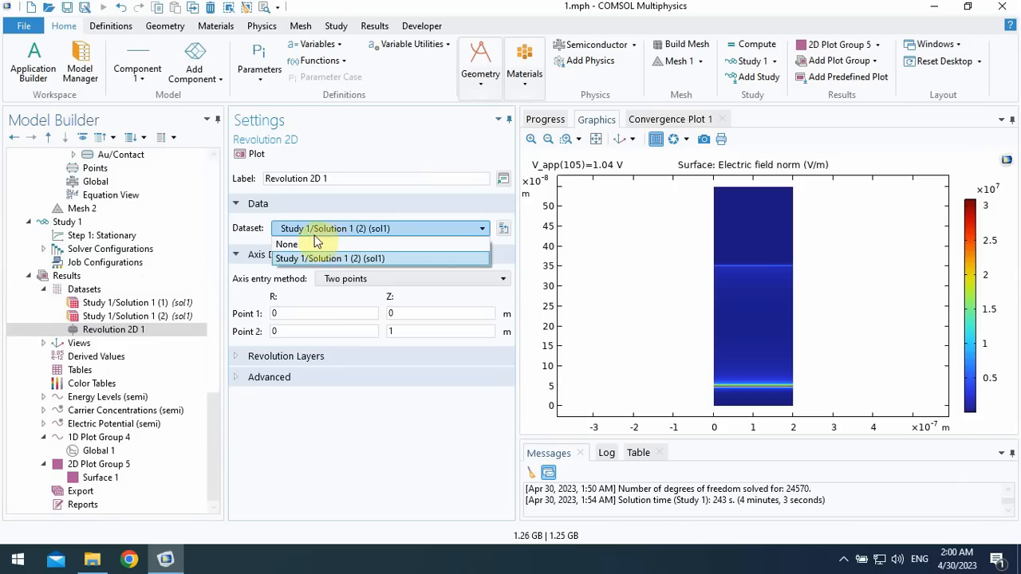
pyautogui.click(333, 233)
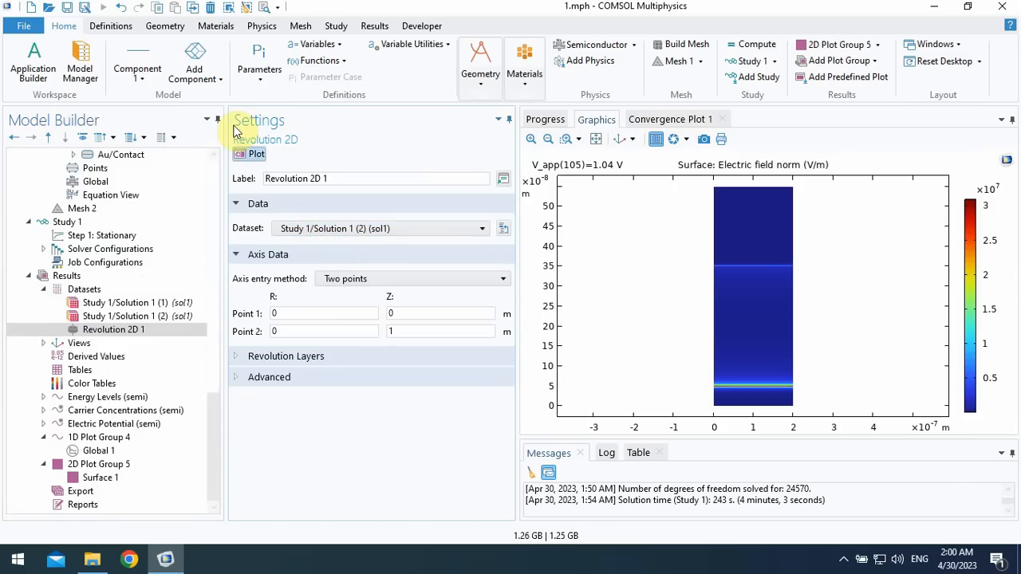
pyautogui.click(244, 154)
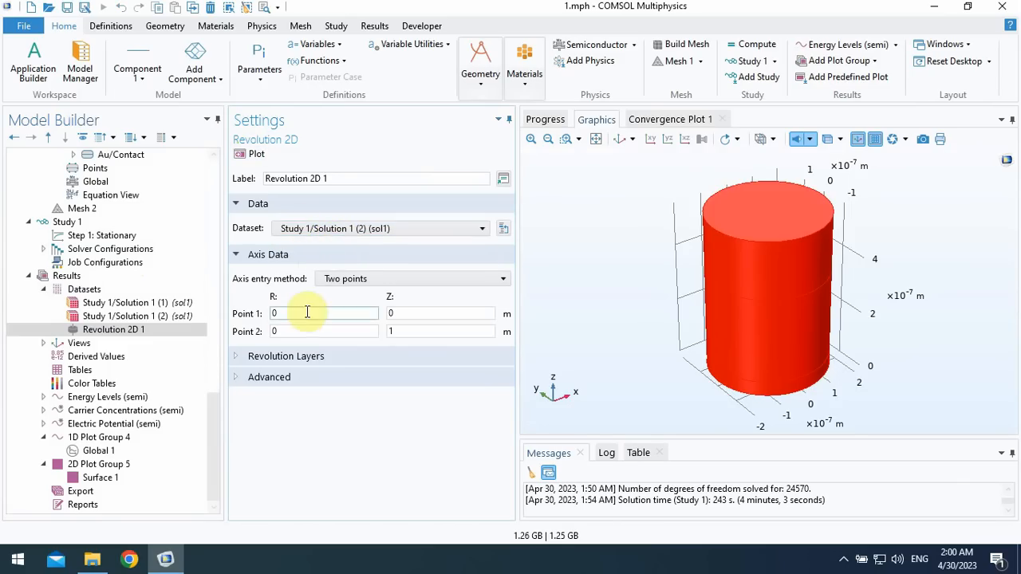
# - Copy the height expression of Rectangle 1 in Component 2's Geometry 2
pyautogui.click(399, 314)
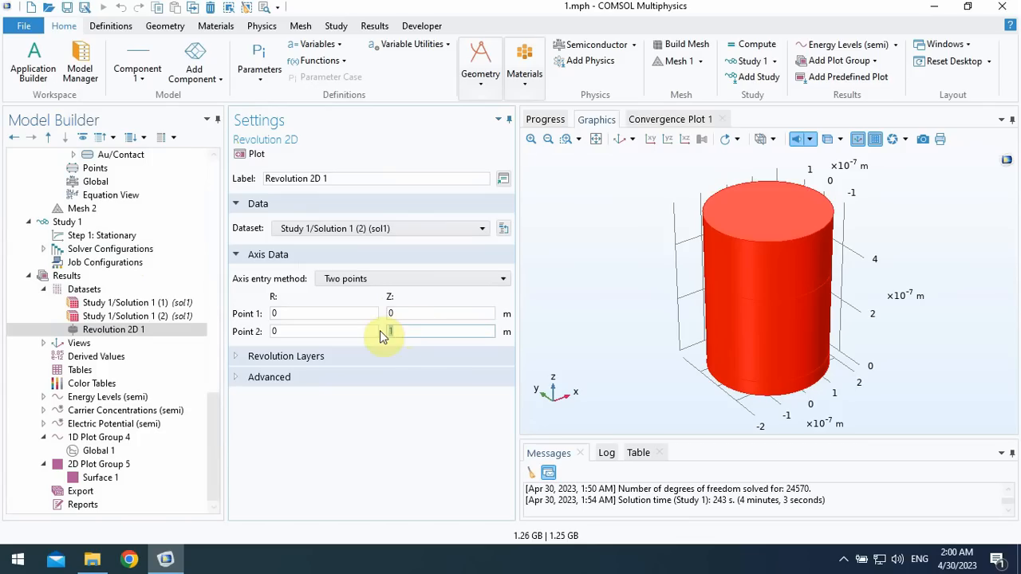
pyautogui.doubleClick(403, 332)
pyautogui.moveTo(210, 434); pyautogui.dragTo(212, 319)
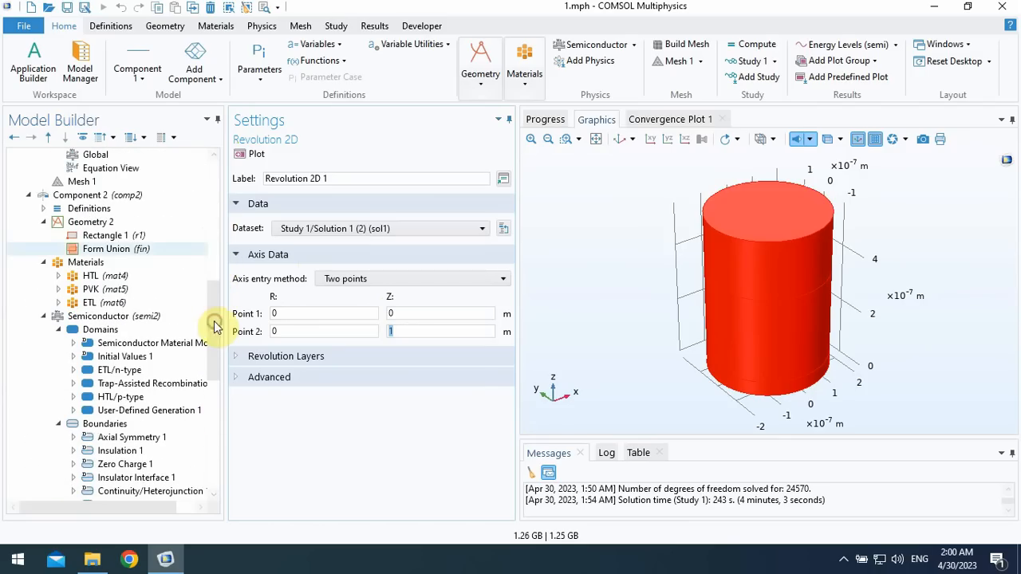
pyautogui.click(132, 248)
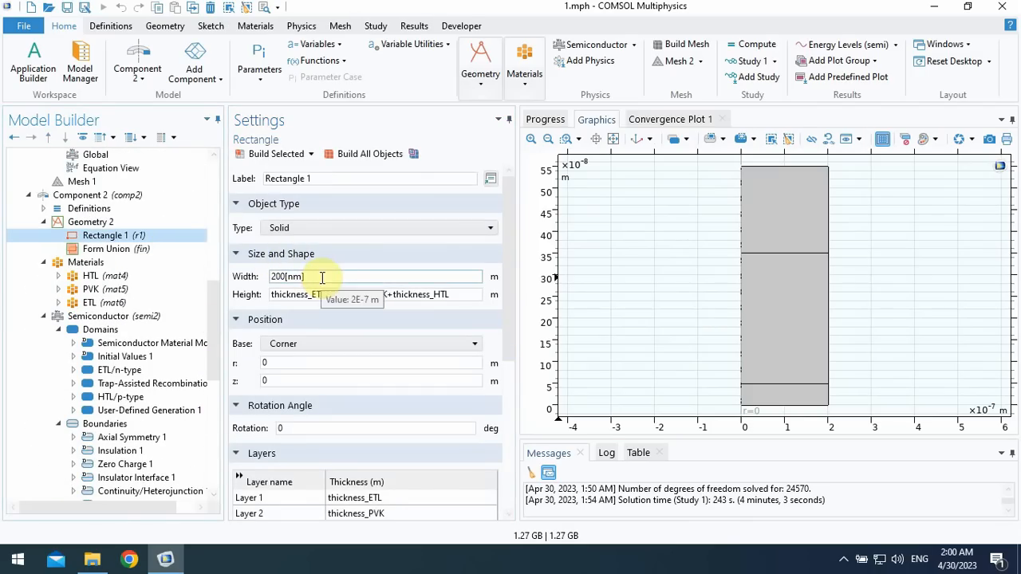
pyautogui.moveTo(472, 294); pyautogui.dragTo(216, 426)
# - Set the Z coordinate of Revolution 2D 1's Point 2 to thickness_ETL+thickness_PVK+thickness_HTL and replot
pyautogui.click(134, 317)
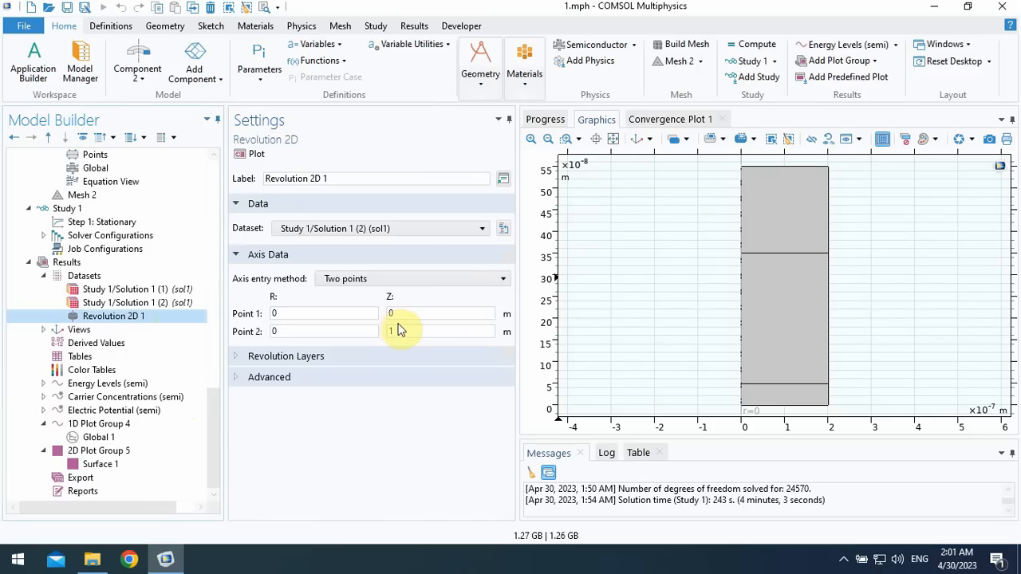
pyautogui.click(414, 317)
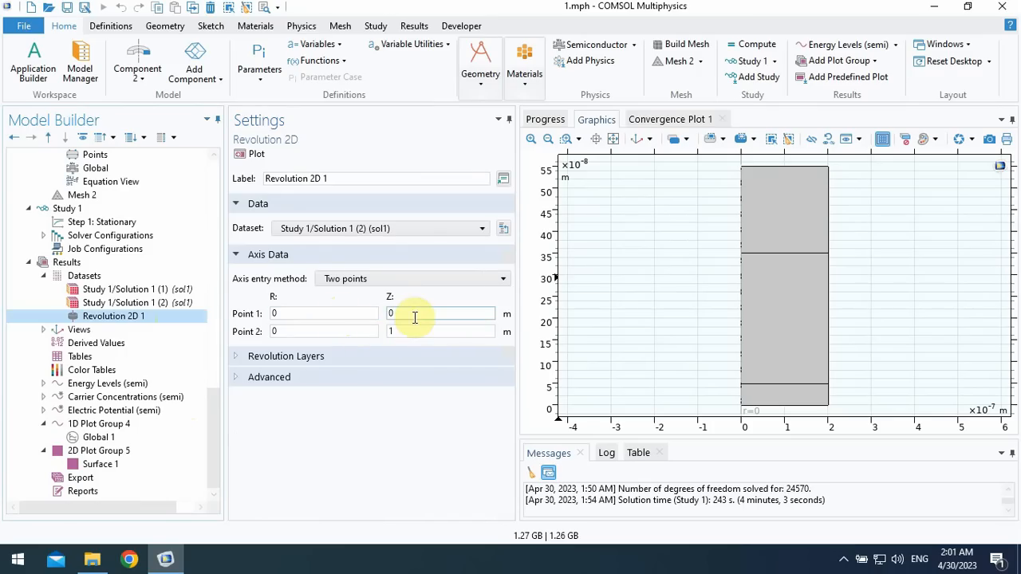
pyautogui.doubleClick(402, 332)
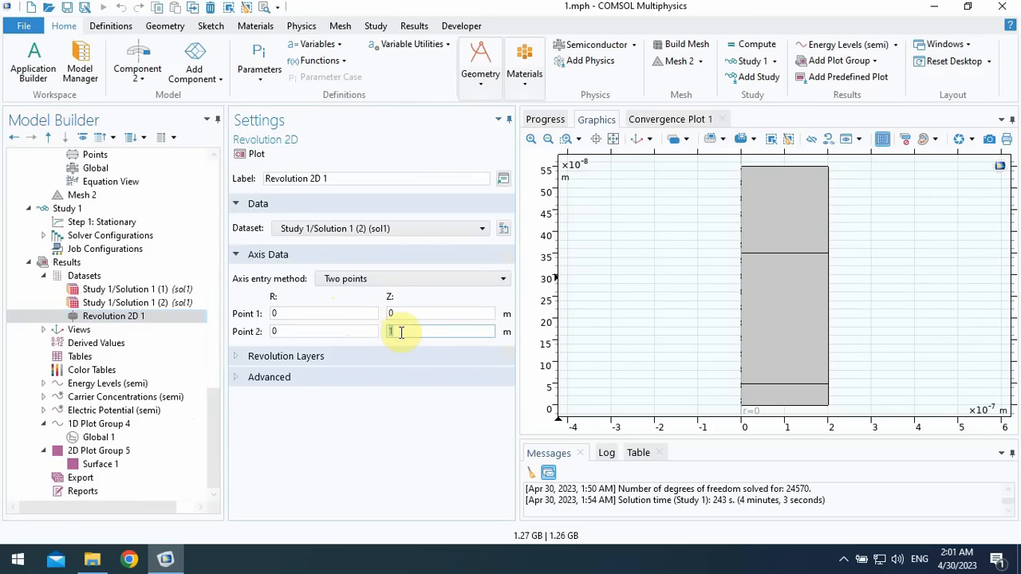
pyautogui.hotkey('ctrl', 'v')
pyautogui.click(294, 331)
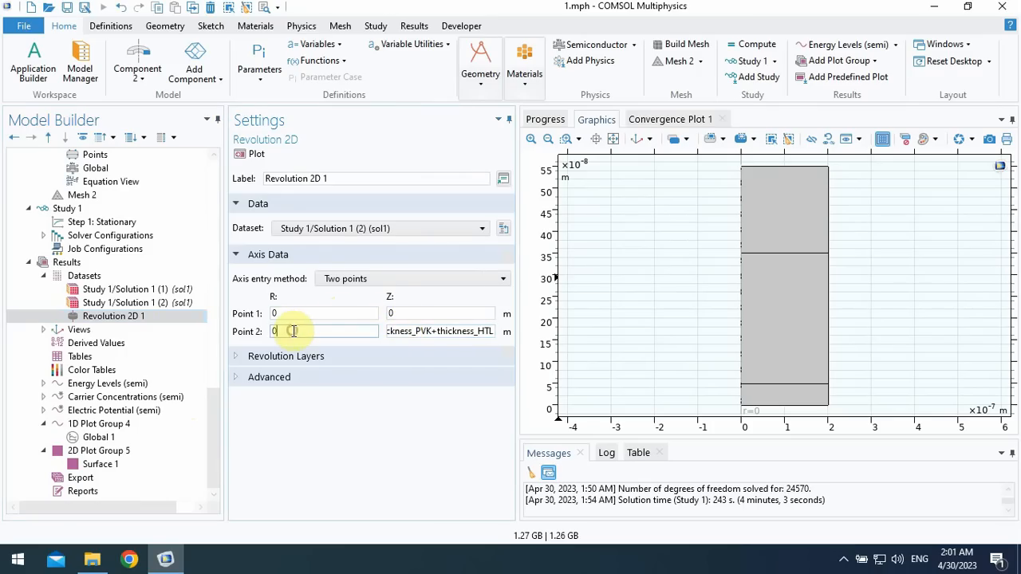
pyautogui.click(254, 221)
pyautogui.click(253, 154)
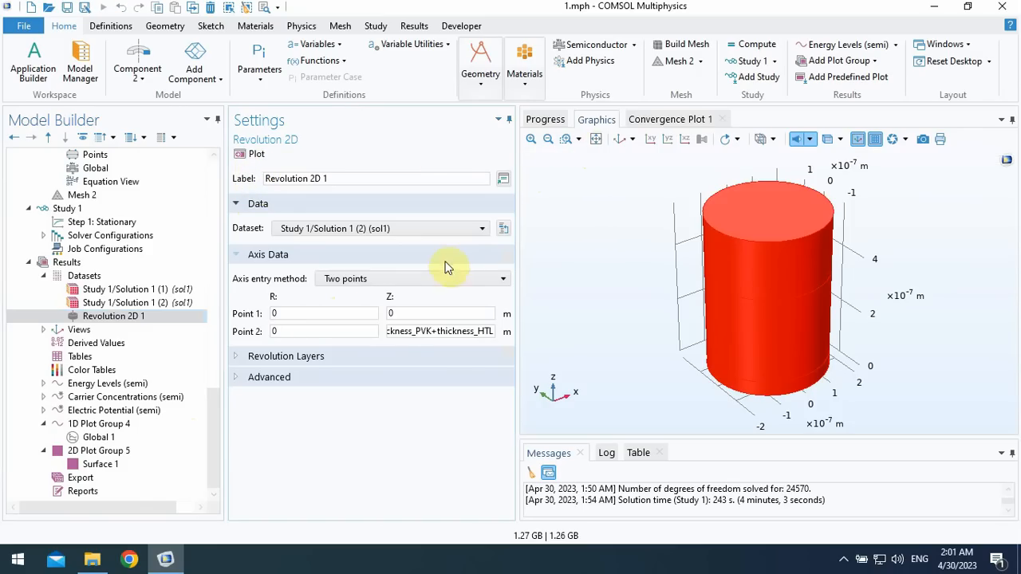
# - Set the R coordinate of Revolution 2D 1's Point 2 to 200[nm] and try to replot the dataset
pyautogui.click(332, 313)
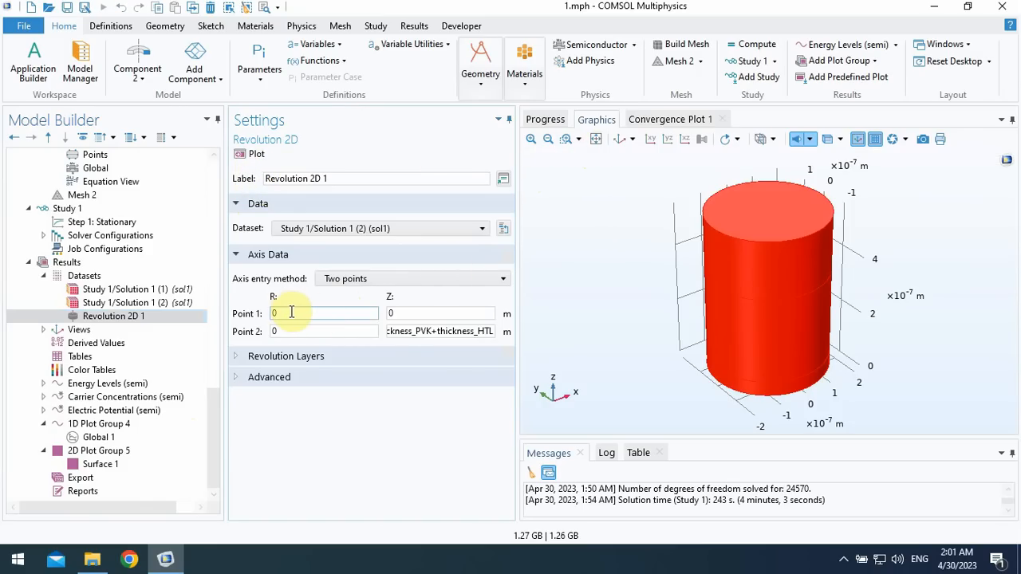
pyautogui.click(276, 331)
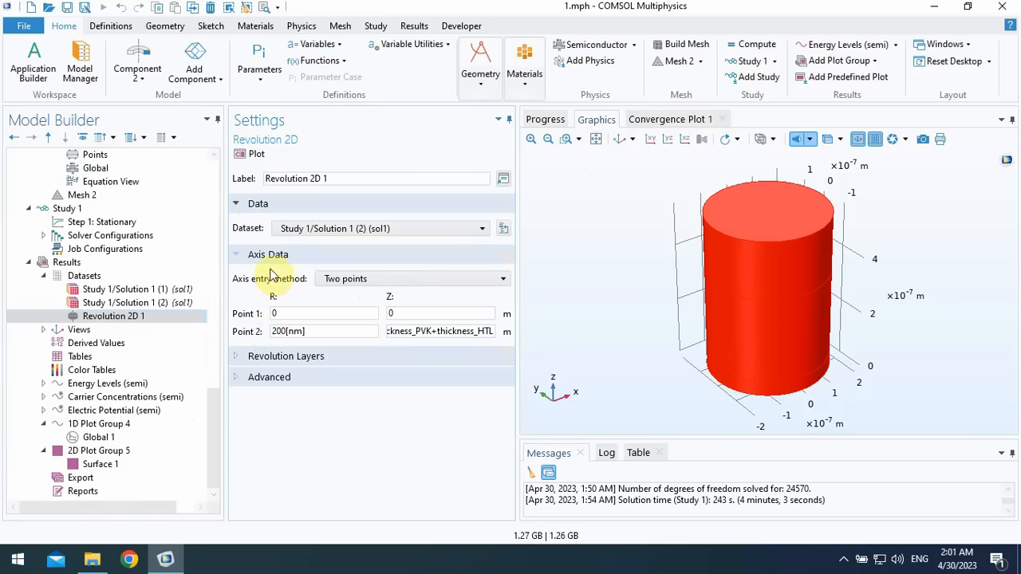
pyautogui.click(252, 155)
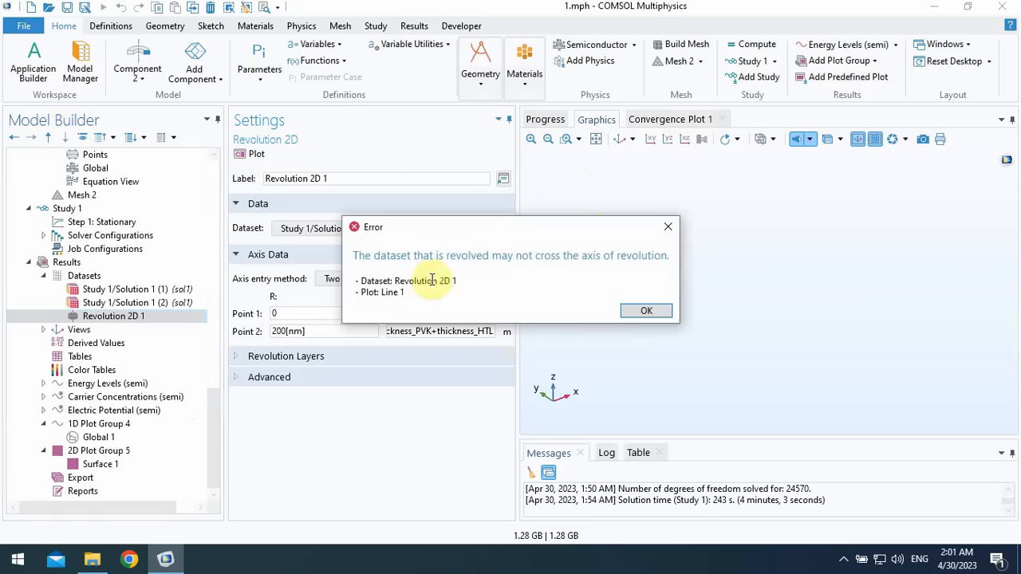
pyautogui.click(644, 310)
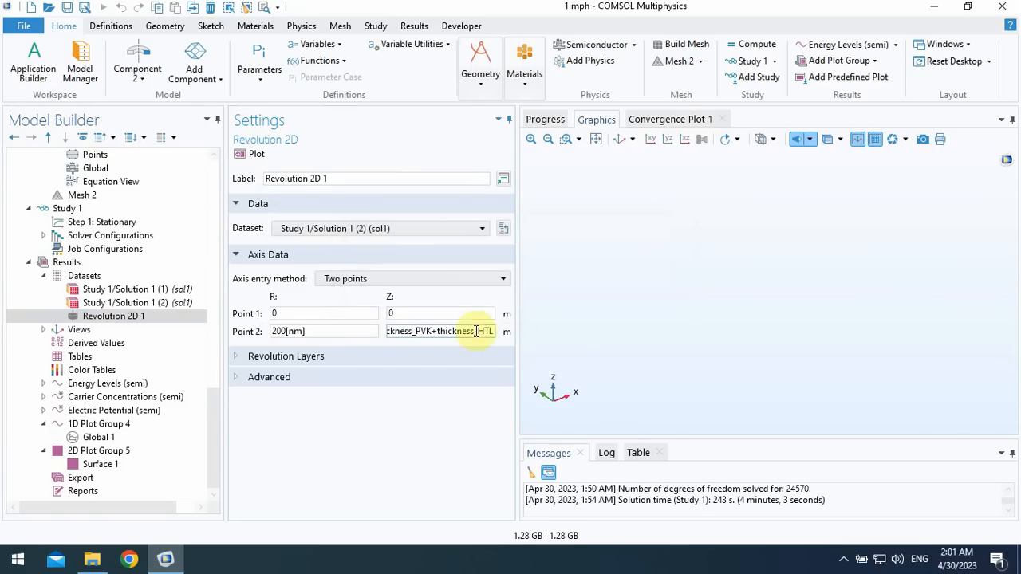
# - Set the R coordinate of Revolution 2D 1's Point 1 to 200[nm] and replot the dataset
pyautogui.doubleClick(297, 317)
pyautogui.write('200[nm')
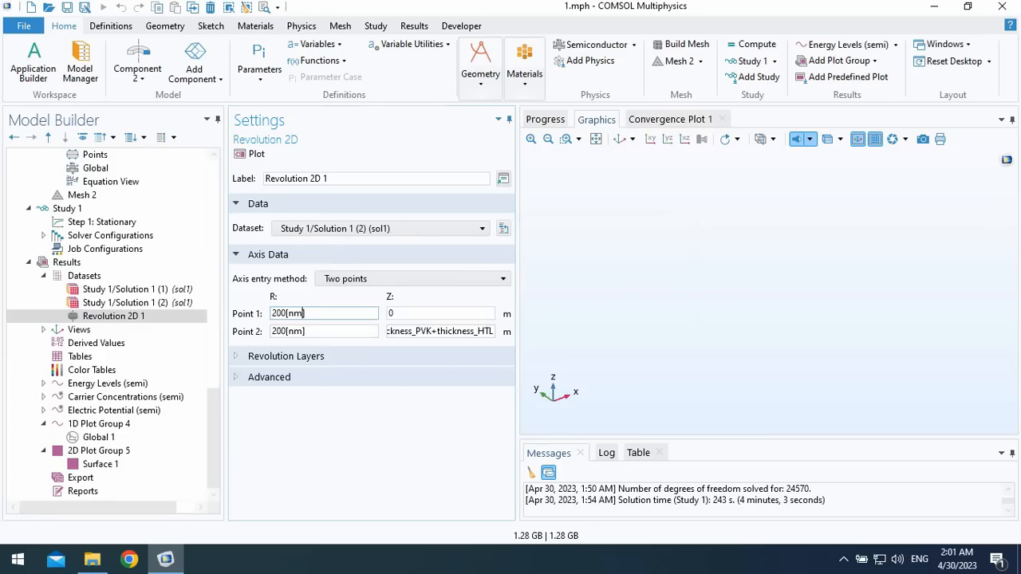
pyautogui.click(250, 154)
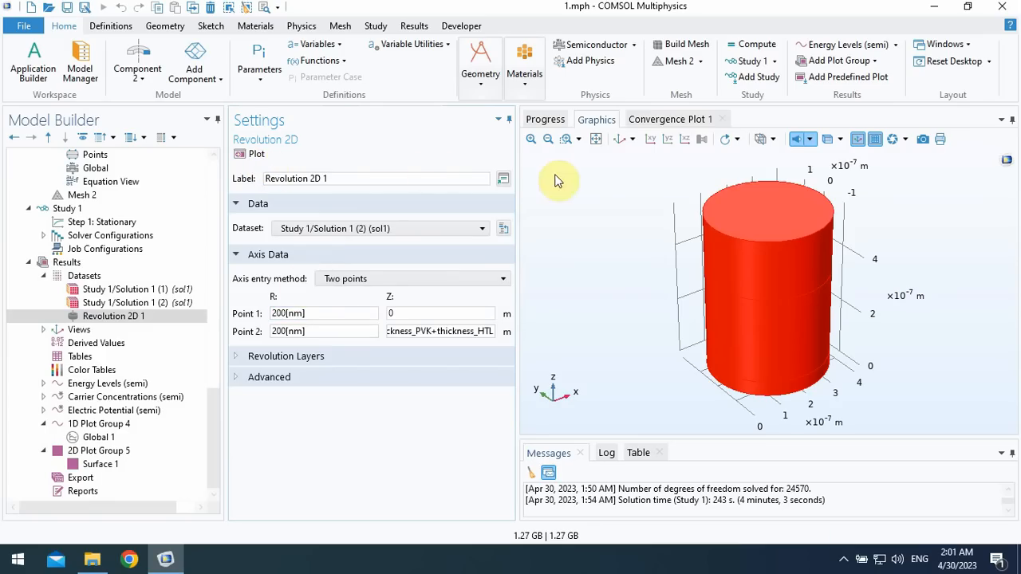
pyautogui.click(596, 141)
pyautogui.moveTo(753, 303); pyautogui.dragTo(774, 247)
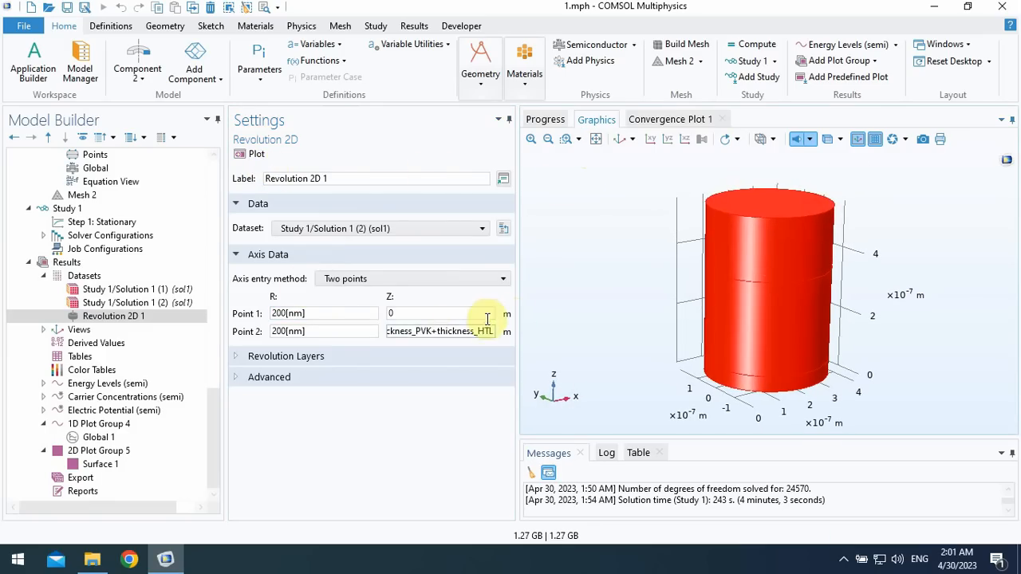
# - Set the revolution angle of Revolution 2D 1 to 270 degrees and replot the dataset
pyautogui.click(273, 356)
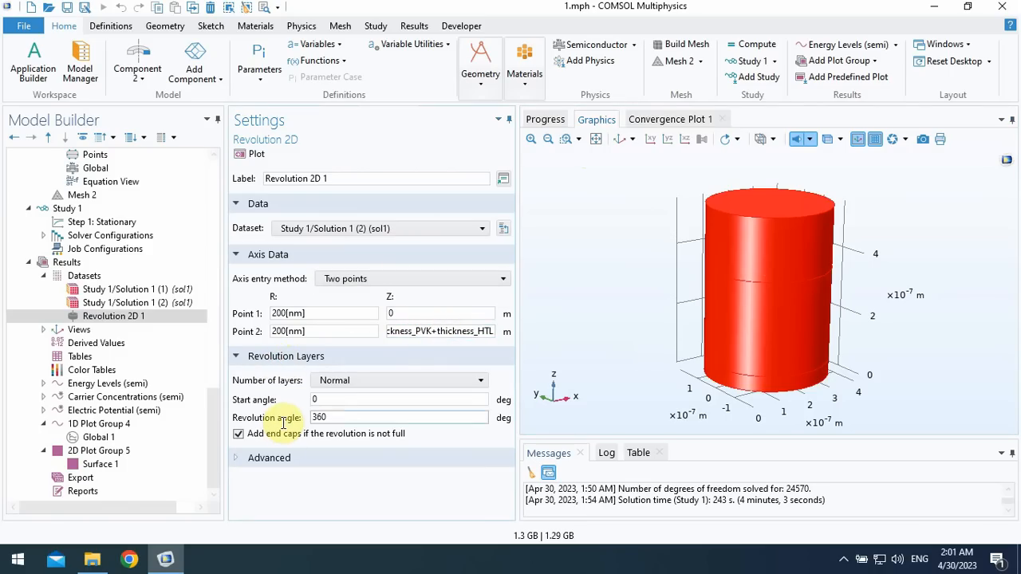
pyautogui.doubleClick(335, 415)
pyautogui.write('270')
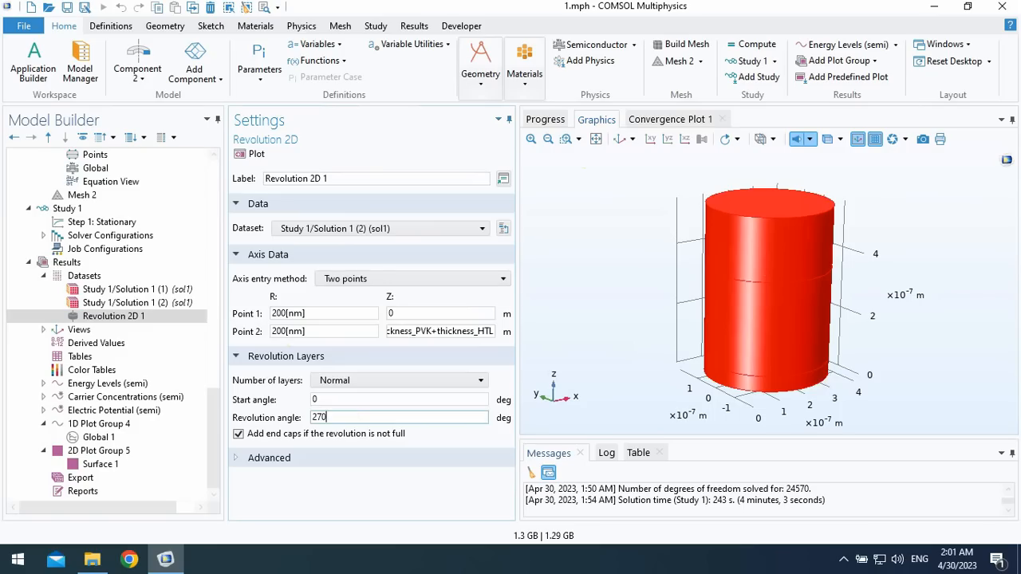
pyautogui.click(252, 154)
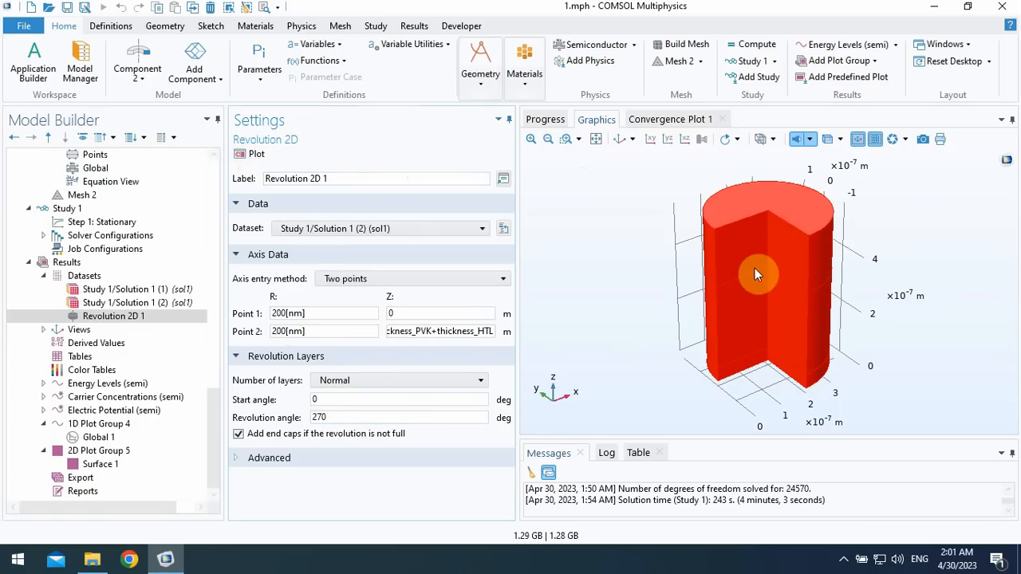
pyautogui.moveTo(734, 273); pyautogui.dragTo(777, 248)
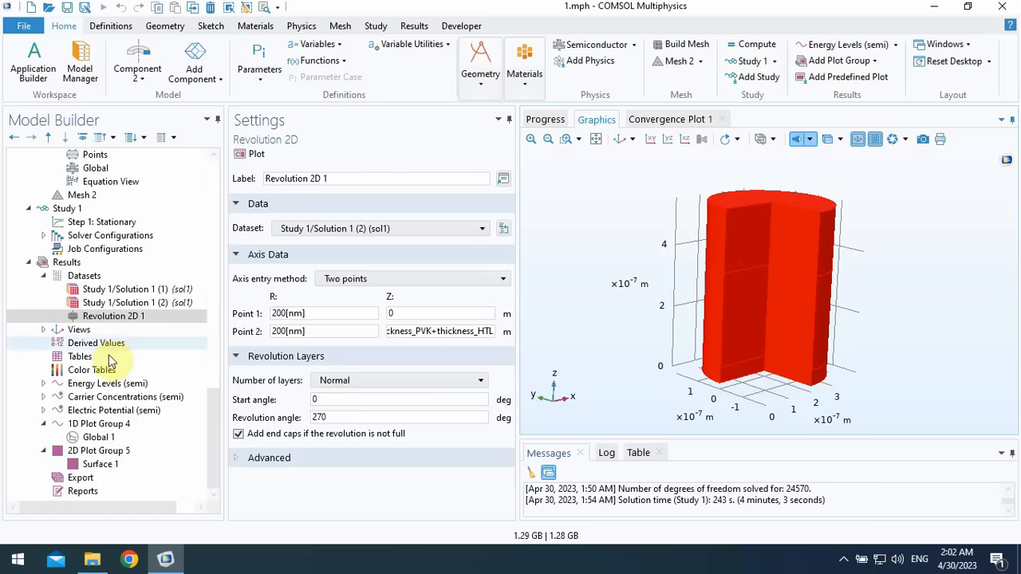
# - Add a 3D plot group containing a Surface plot that uses the Revolution 2D 1 dataset
pyautogui.click(68, 267)
pyautogui.rightClick(68, 267)
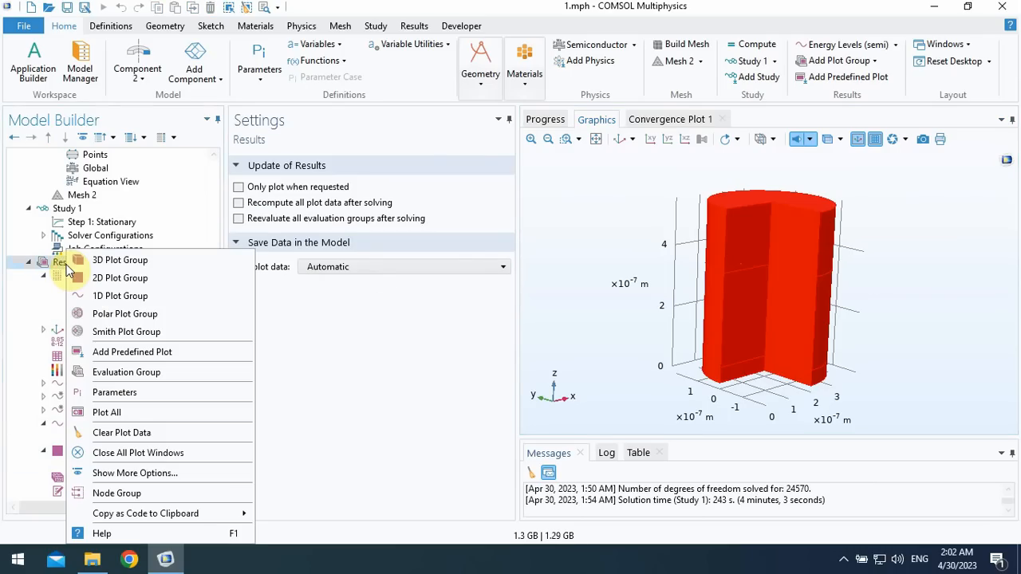
pyautogui.click(119, 263)
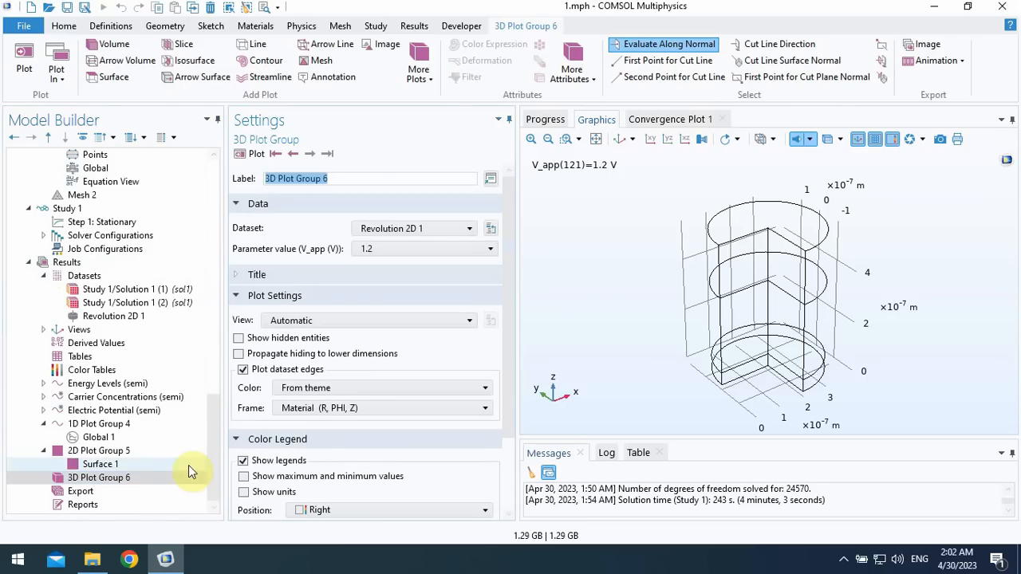
pyautogui.rightClick(135, 480)
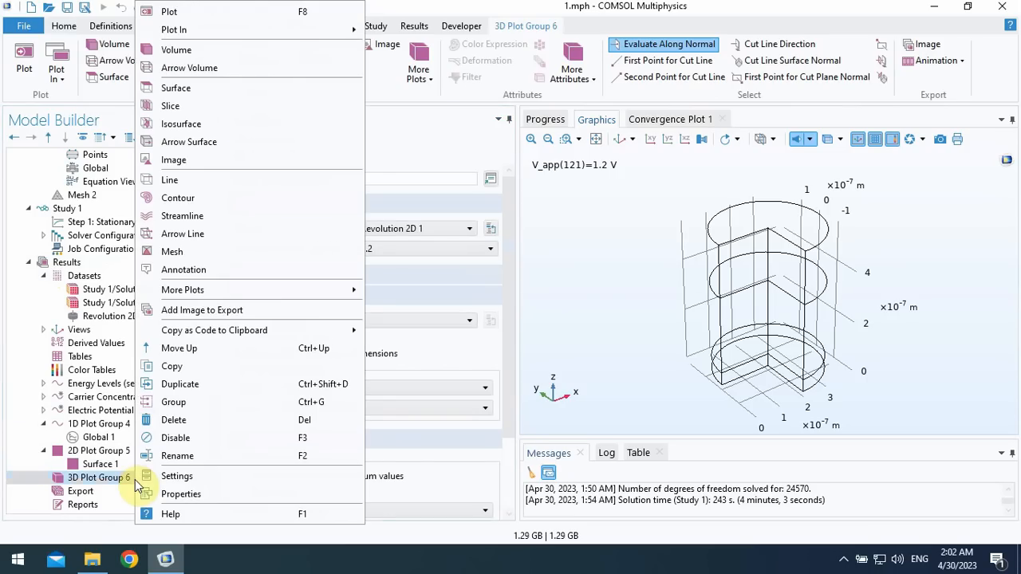
pyautogui.click(174, 87)
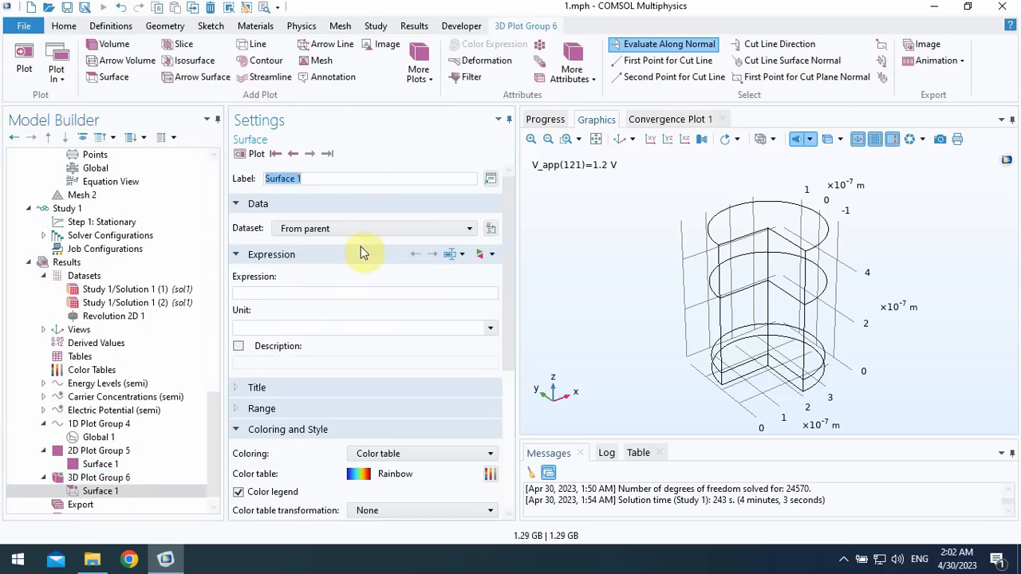
pyautogui.click(355, 229)
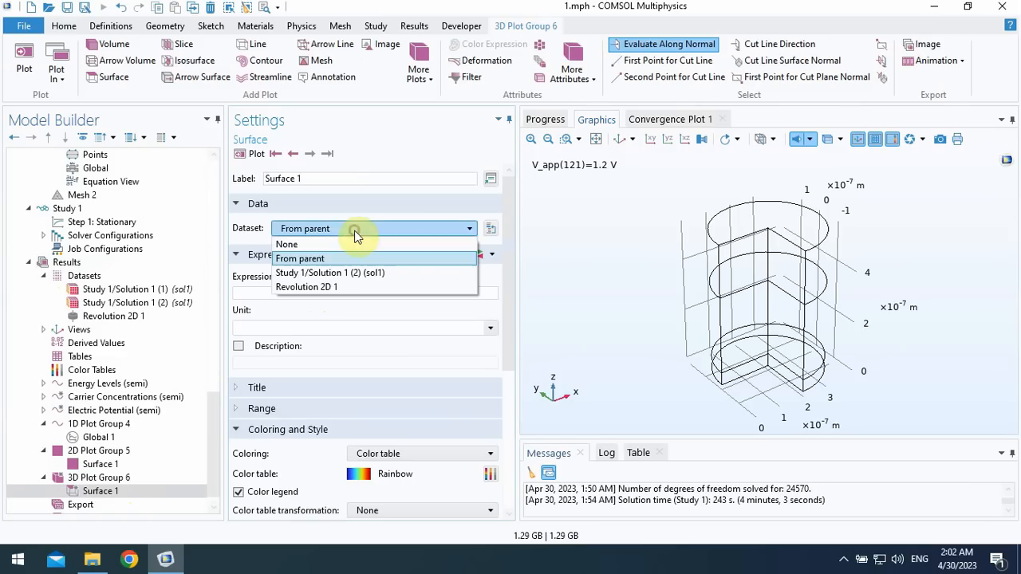
pyautogui.click(321, 289)
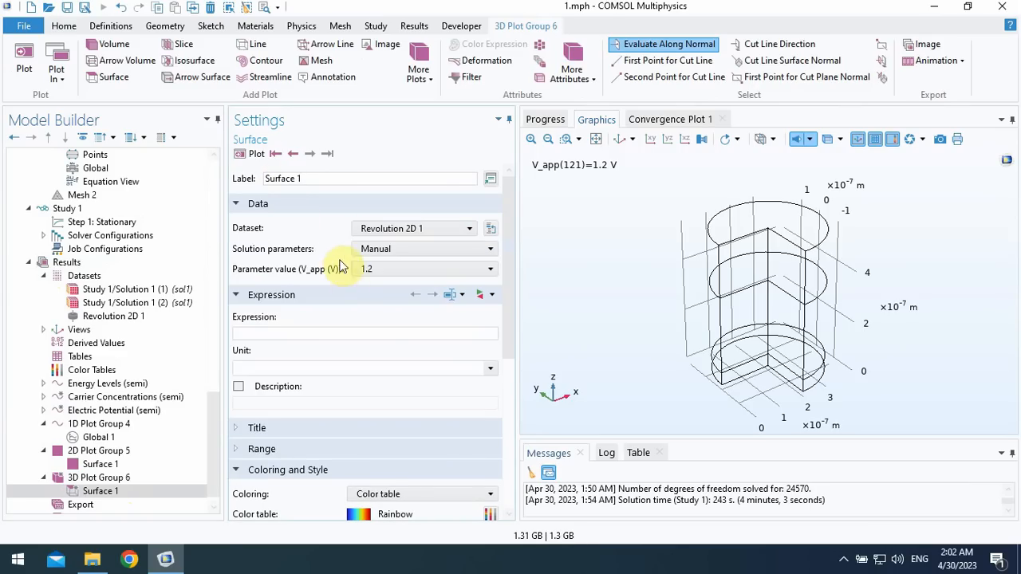
# - Plot Component 2's thermal diffusion current density norm, semi2.normJ_th, on the 3D surface
pyautogui.click(484, 295)
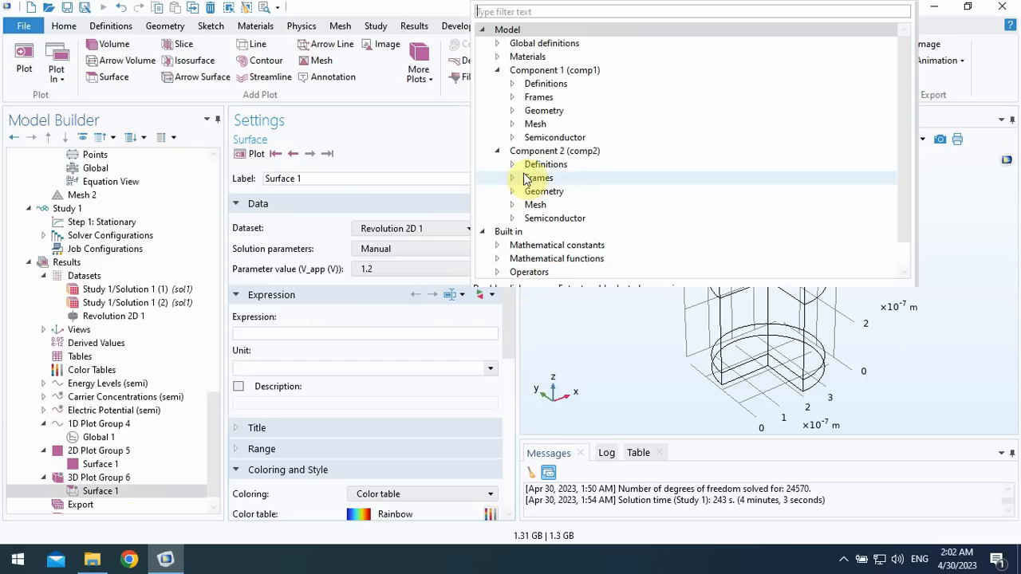
pyautogui.click(512, 217)
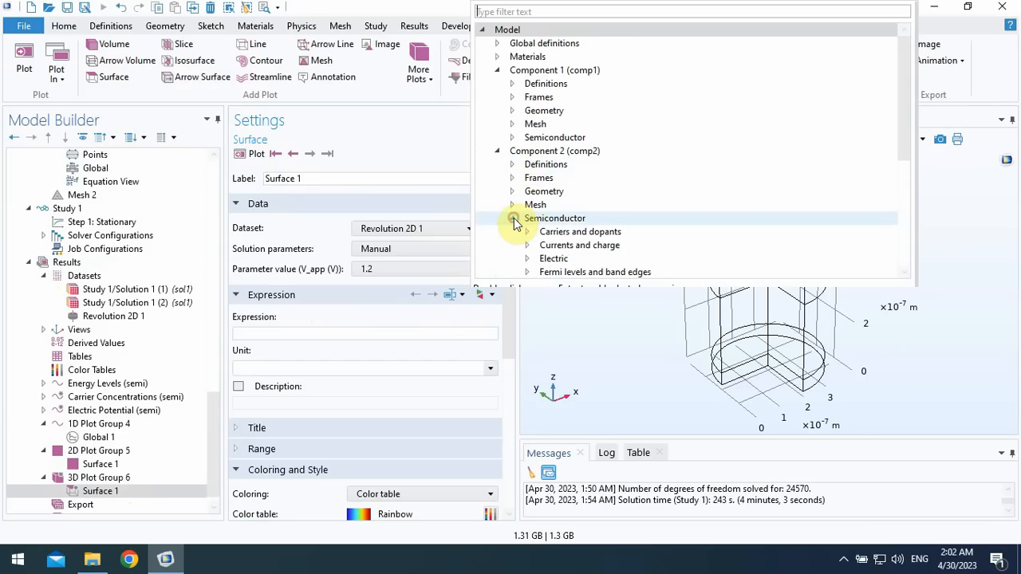
pyautogui.scroll(-1, 514, 223)
pyautogui.scroll(-1, 515, 220)
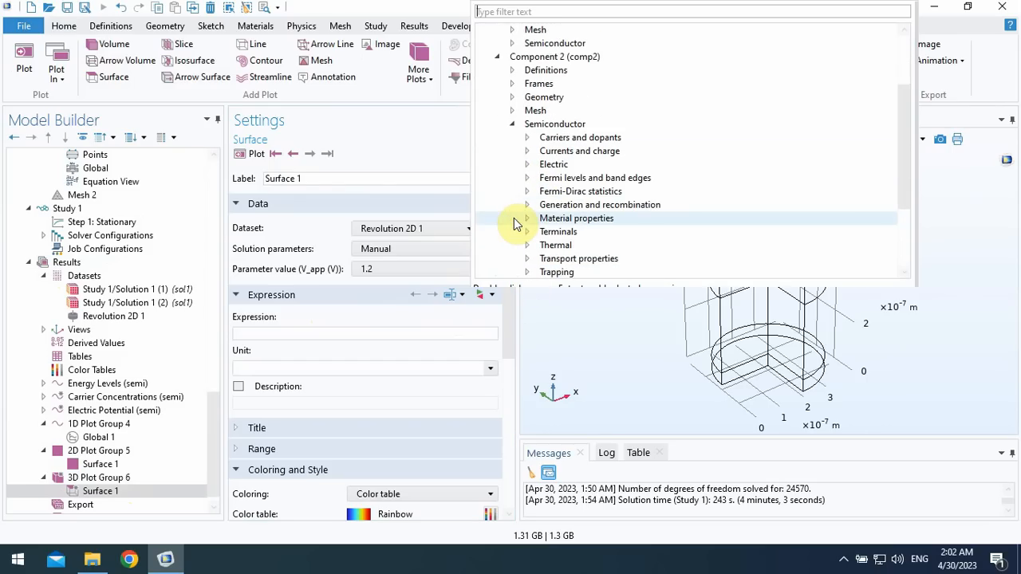
pyautogui.click(528, 165)
pyautogui.click(528, 152)
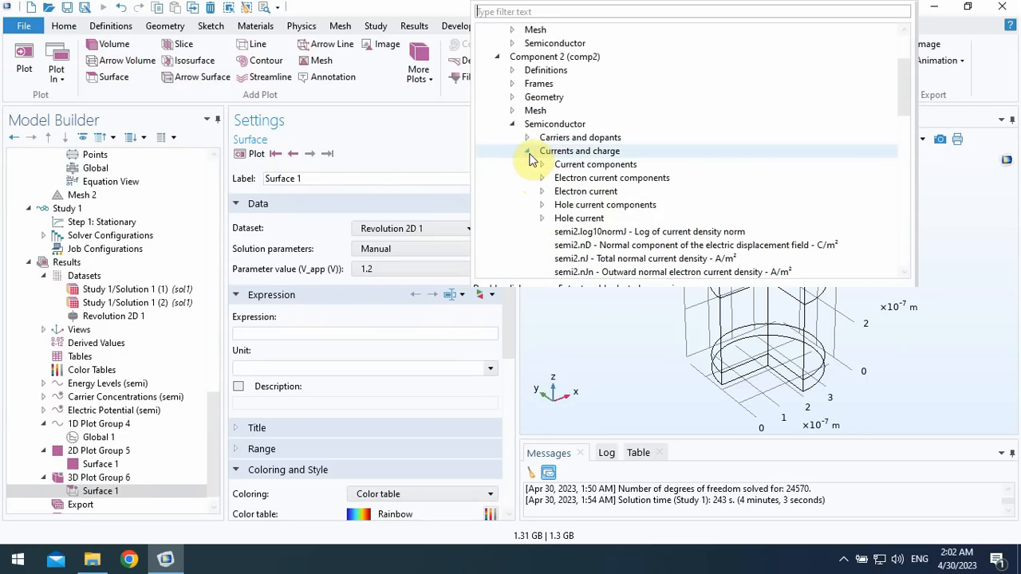
pyautogui.click(541, 166)
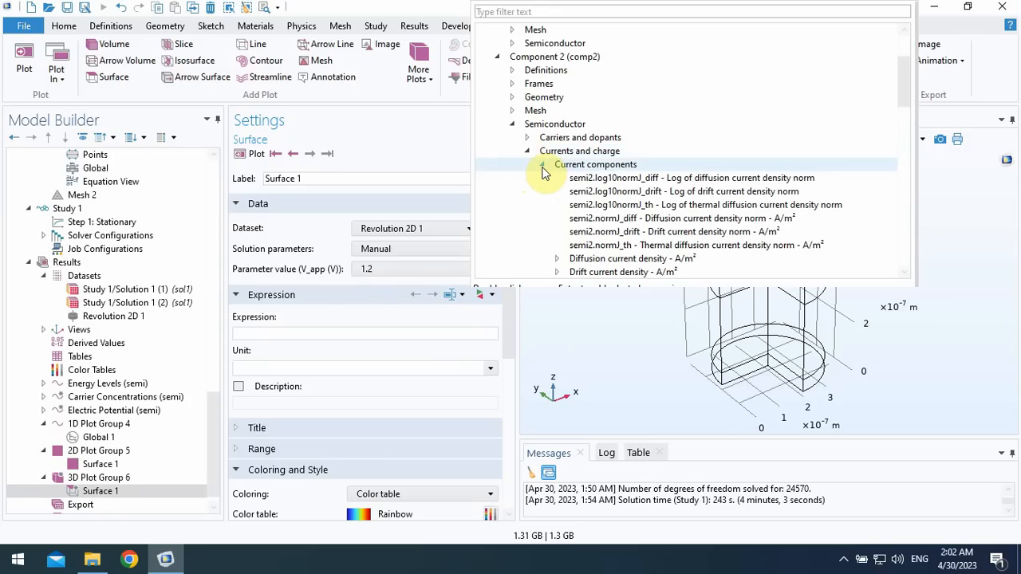
pyautogui.scroll(-3, 542, 209)
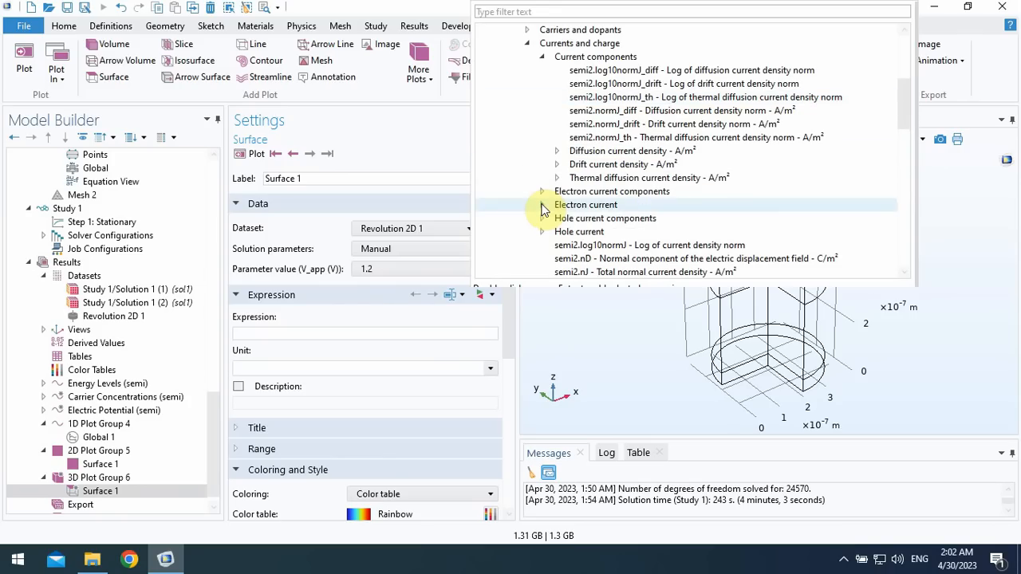
pyautogui.doubleClick(598, 137)
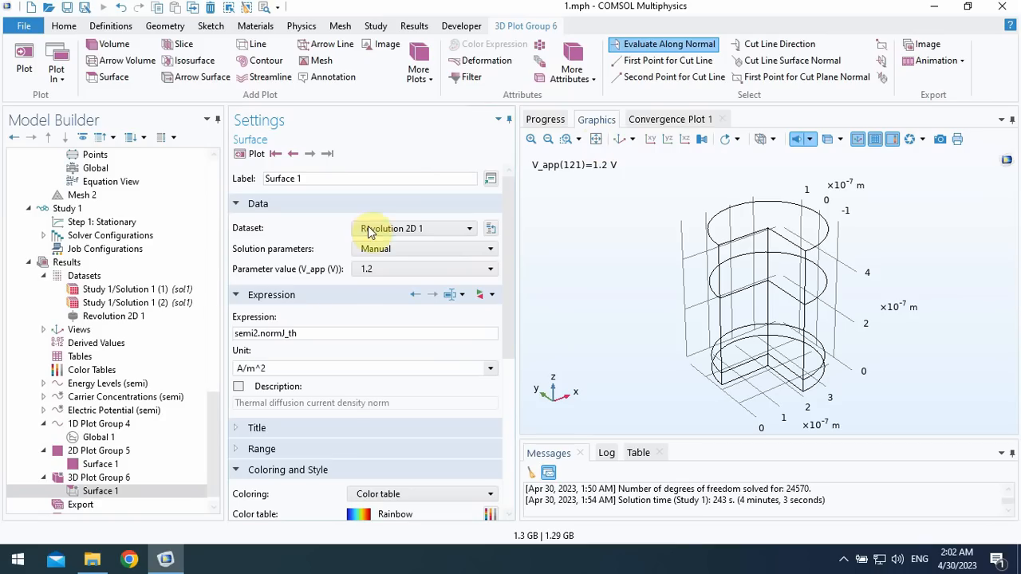
pyautogui.click(252, 153)
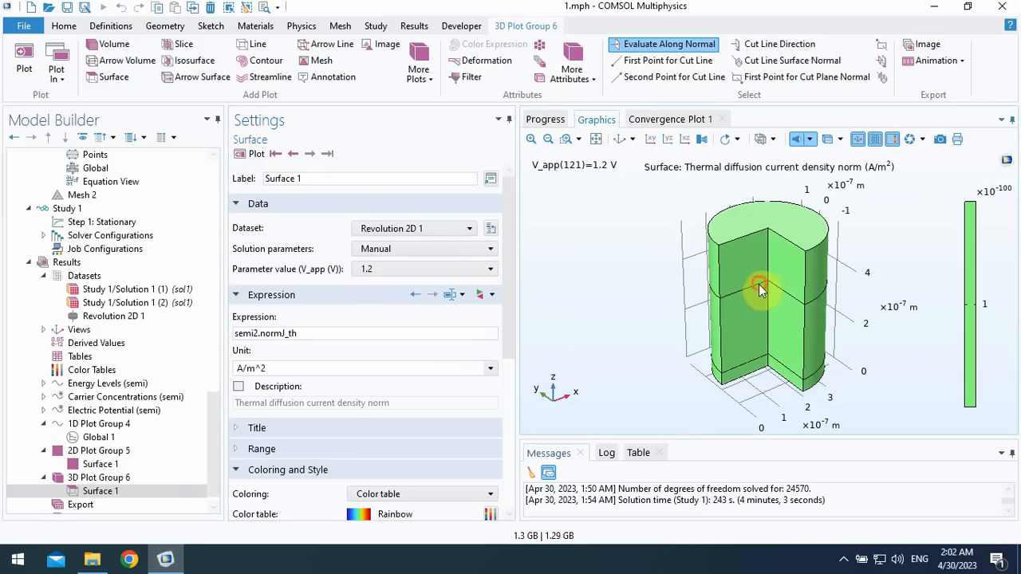
pyautogui.moveTo(759, 284); pyautogui.dragTo(758, 249)
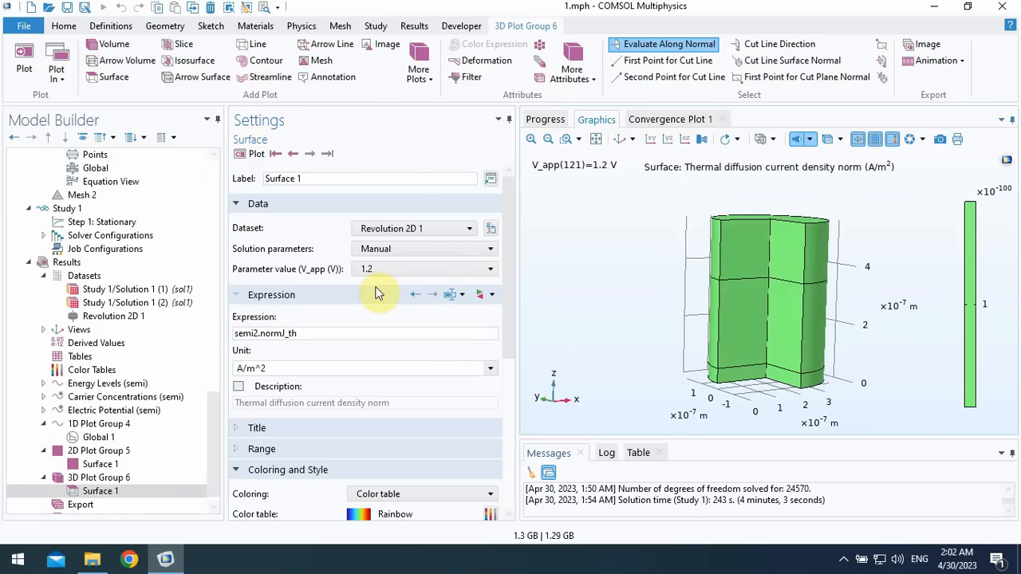
# - Change the 3D surface expression to Component 2's electric field Z-component, semi2.EZ, and replot
pyautogui.tripleClick(336, 327)
pyautogui.click(484, 294)
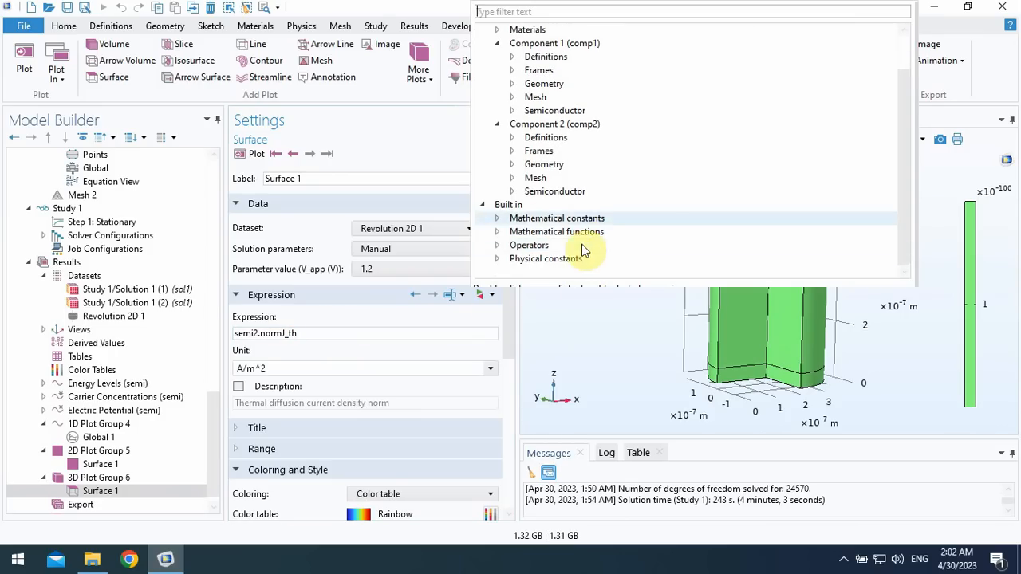
pyautogui.click(512, 191)
pyautogui.scroll(-4, 543, 239)
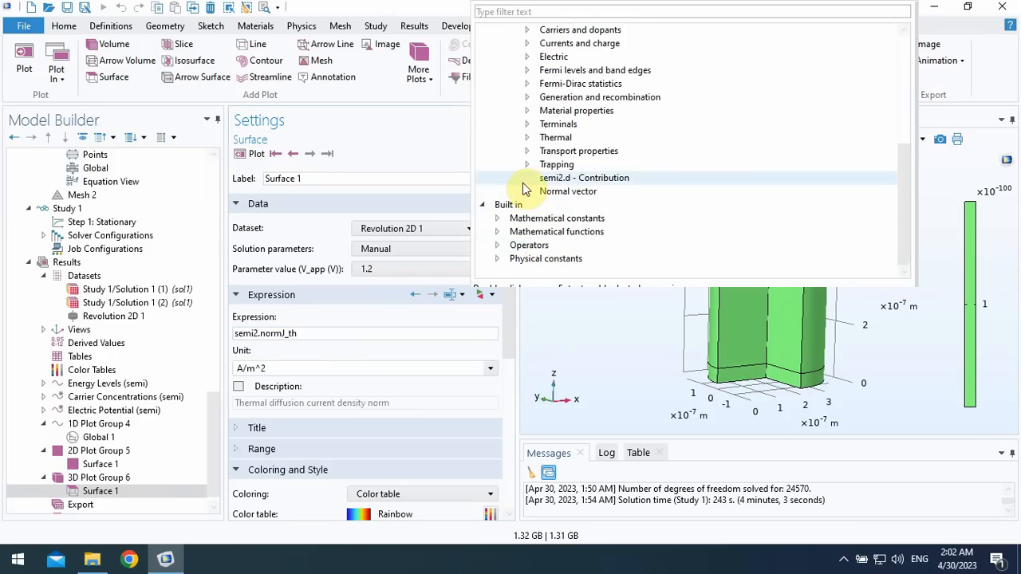
pyautogui.click(525, 59)
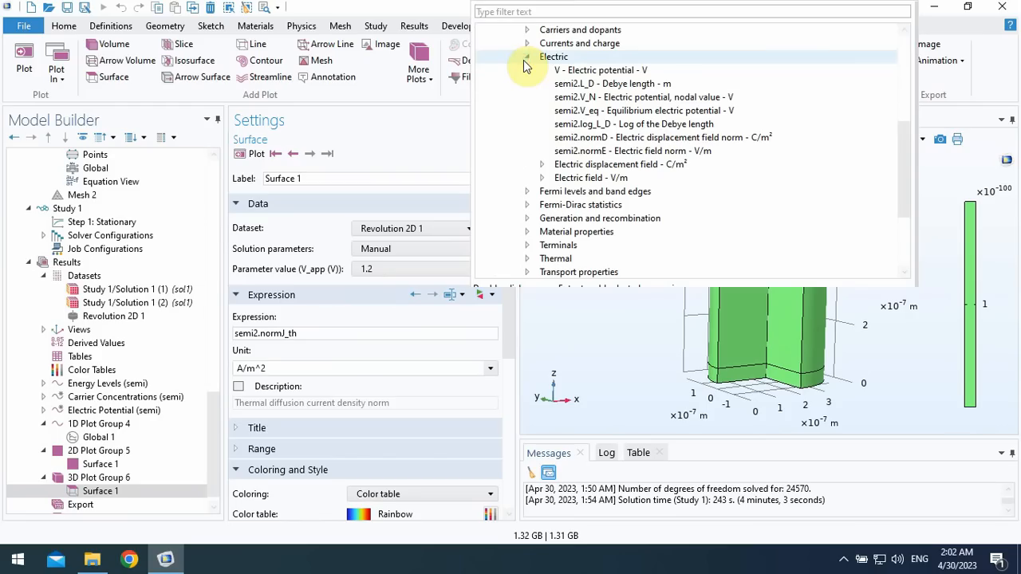
pyautogui.click(546, 178)
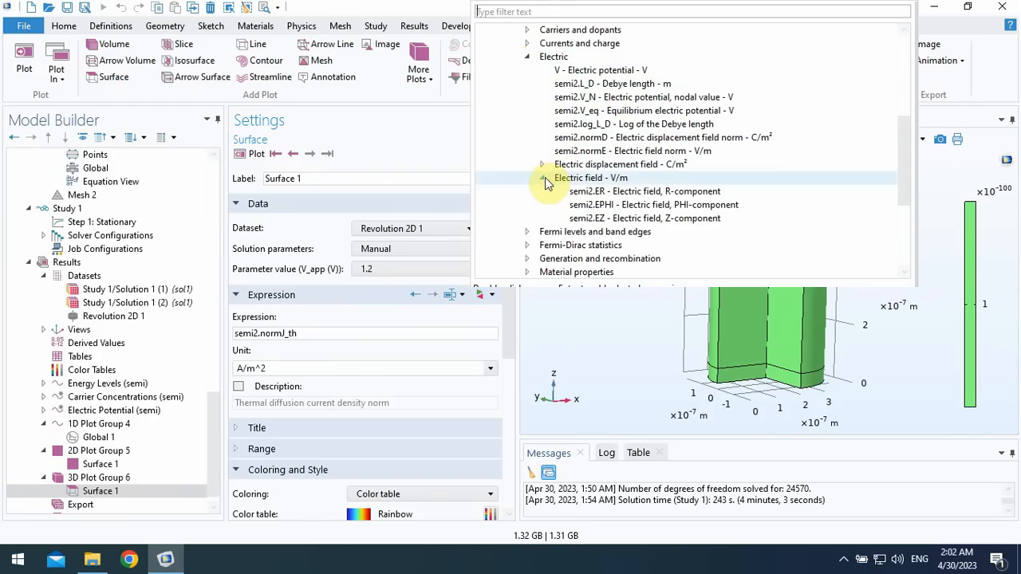
pyautogui.doubleClick(618, 218)
pyautogui.click(268, 154)
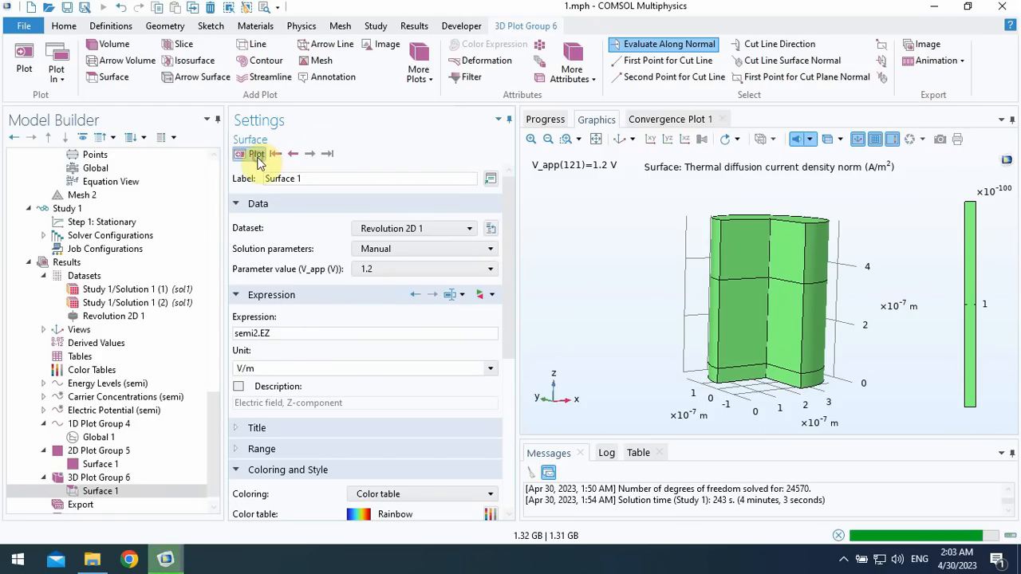
pyautogui.moveTo(746, 238); pyautogui.dragTo(713, 232)
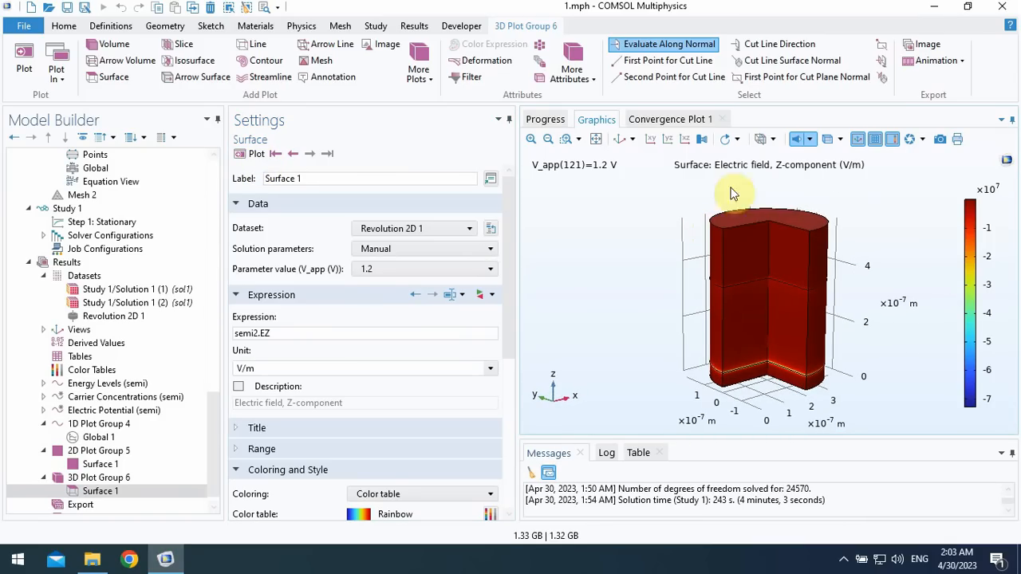
pyautogui.moveTo(770, 249); pyautogui.dragTo(780, 248)
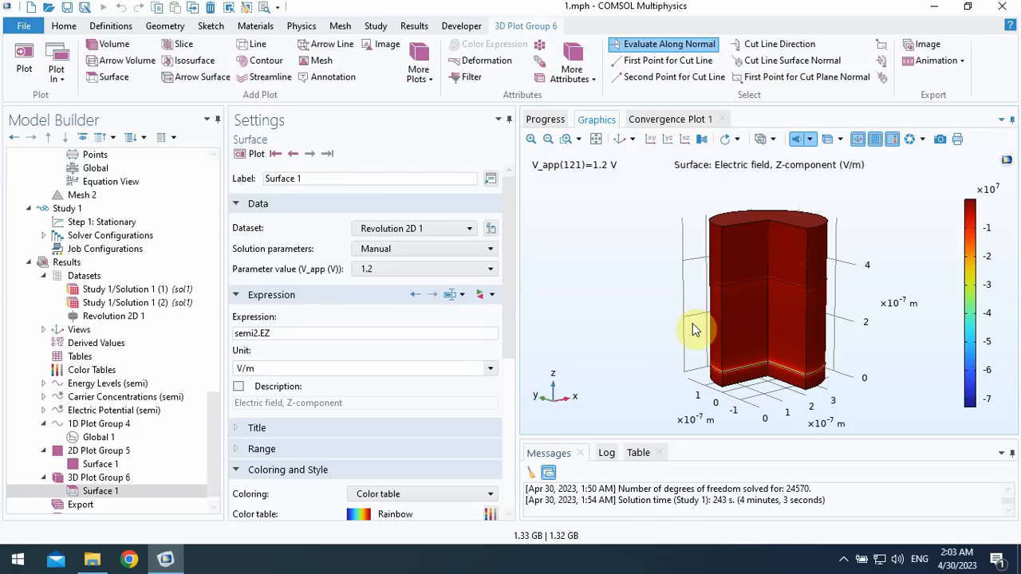
# - Set the 3D surface plot's V_app parameter value to 0.07 and replot
pyautogui.click(392, 269)
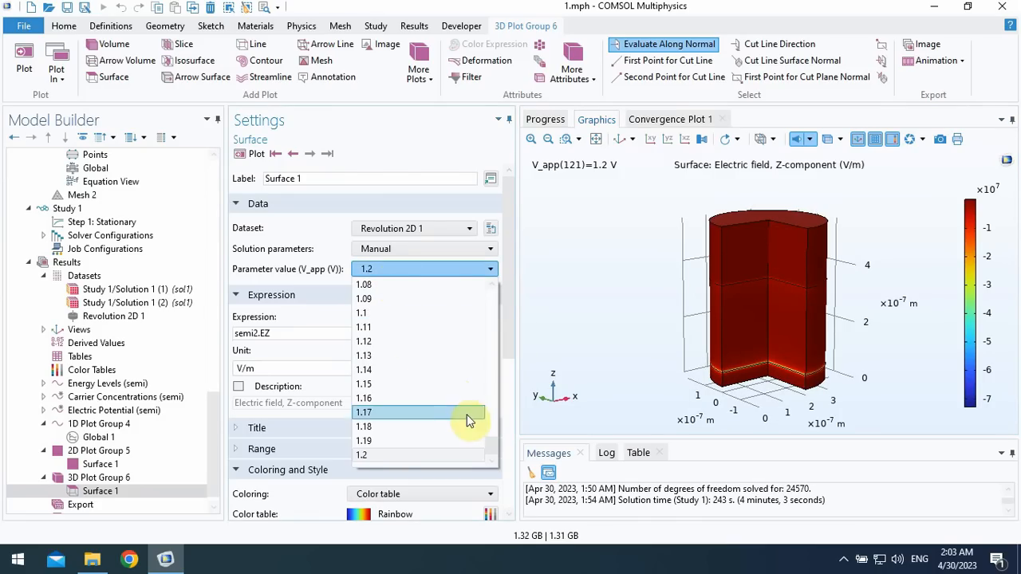
pyautogui.moveTo(489, 447); pyautogui.dragTo(474, 303)
pyautogui.click(364, 343)
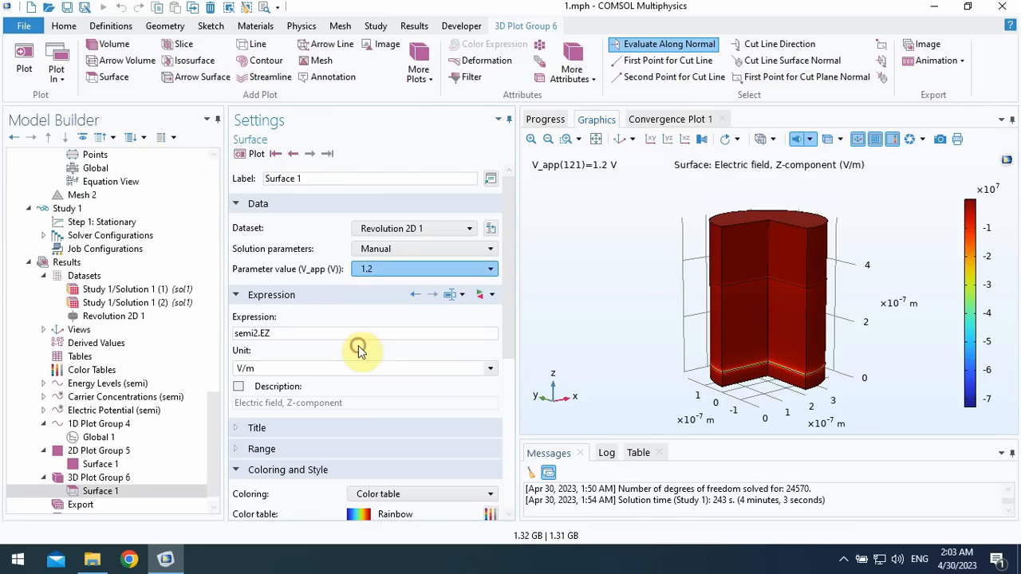
pyautogui.click(248, 153)
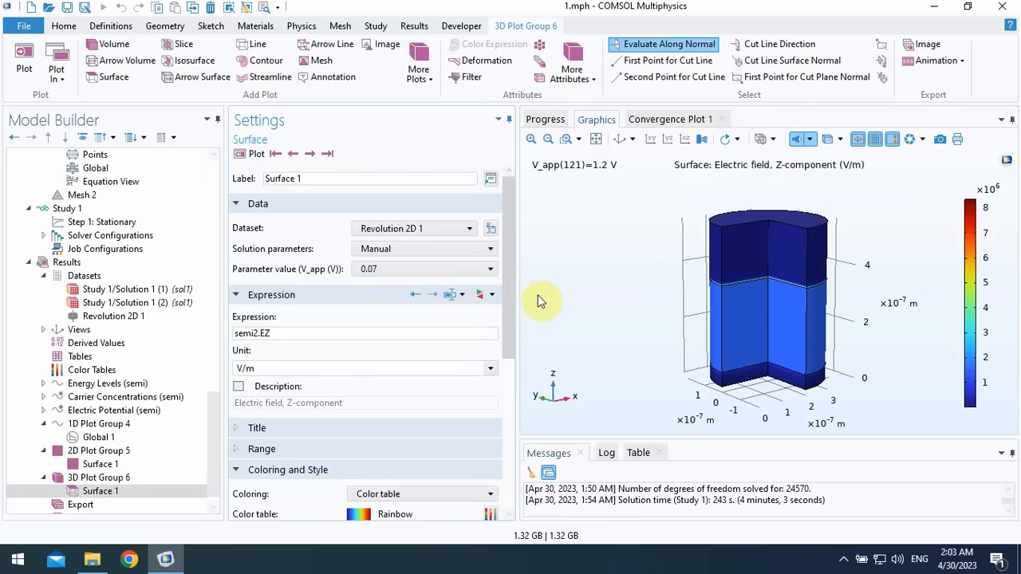
pyautogui.moveTo(506, 289); pyautogui.dragTo(508, 423)
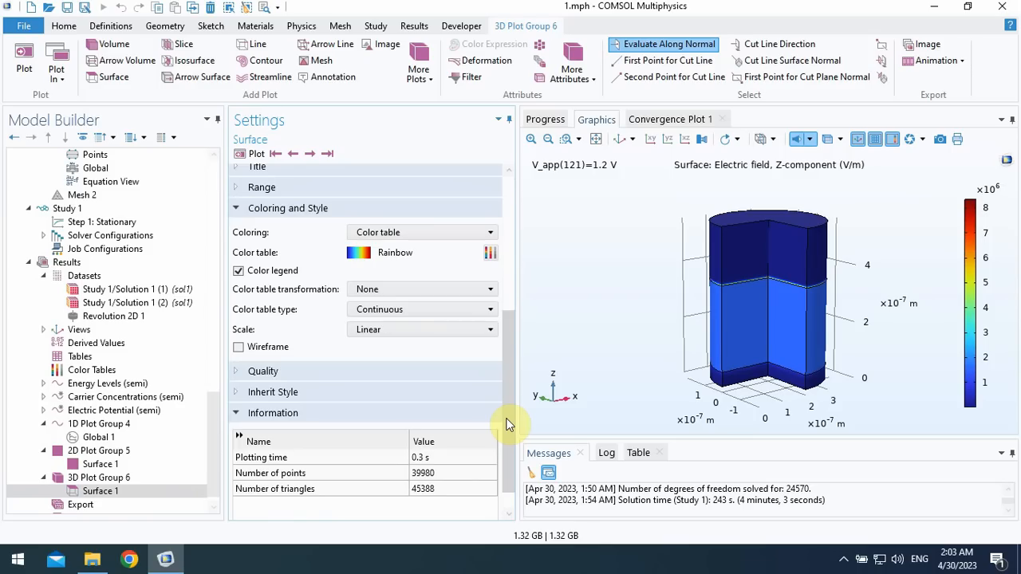
pyautogui.moveTo(506, 423); pyautogui.dragTo(520, 472)
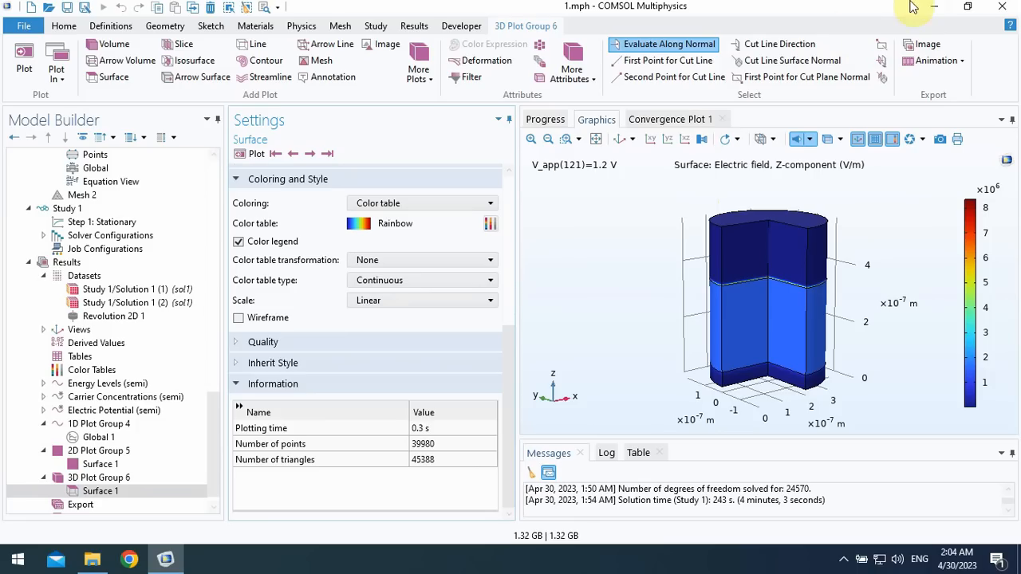
pyautogui.click(968, 5)
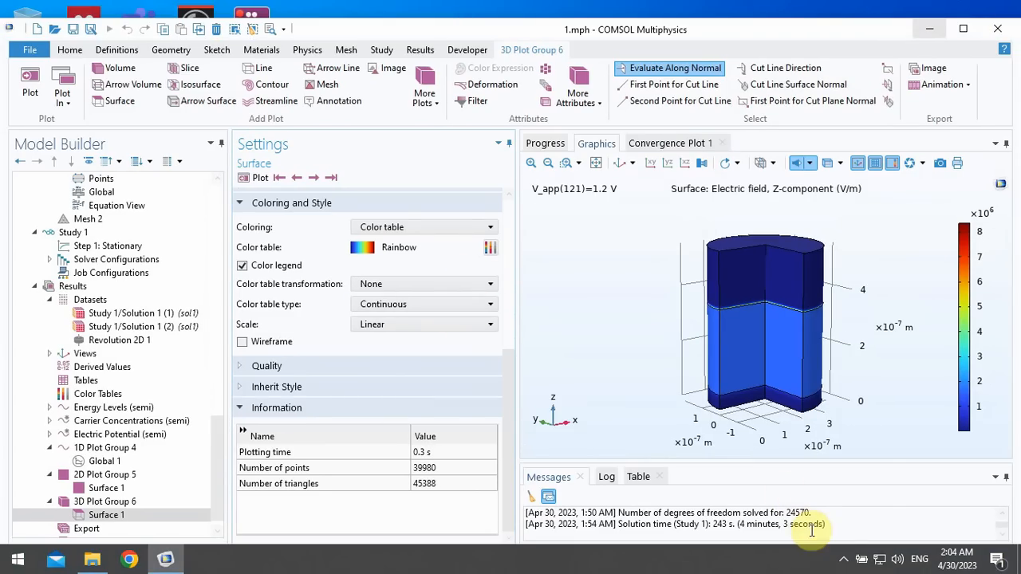
pyautogui.click(844, 559)
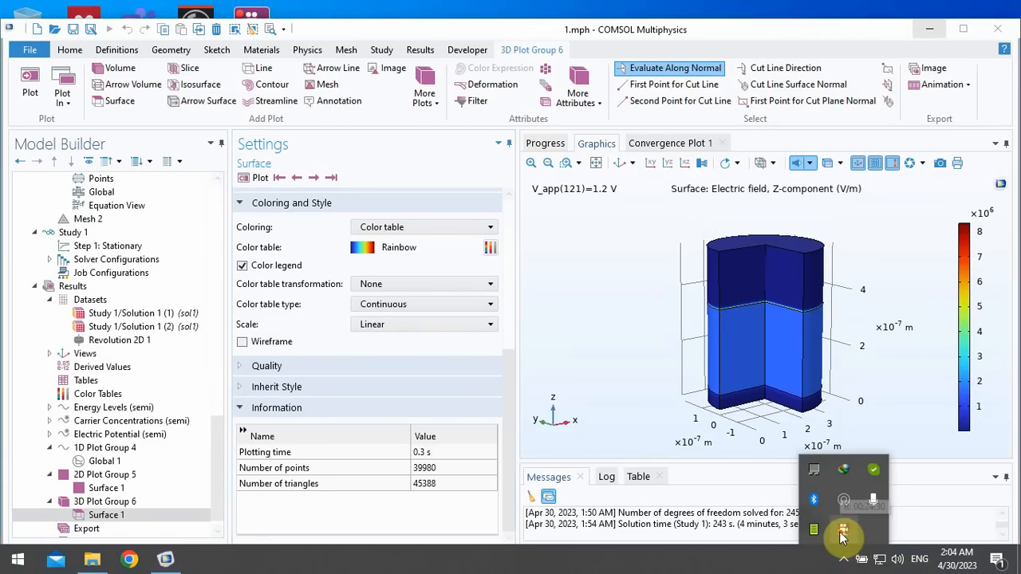
pyautogui.rightClick(842, 533)
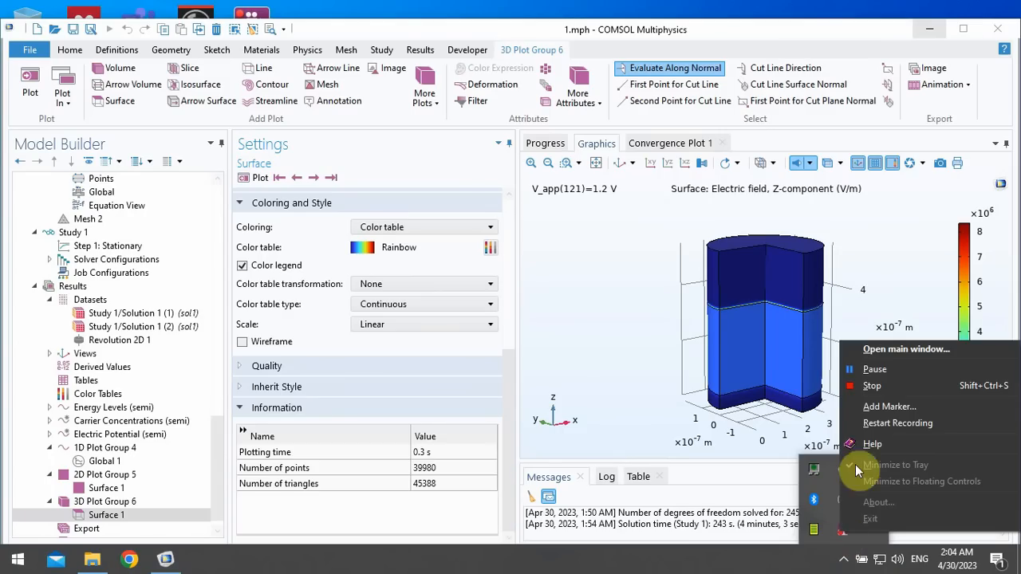